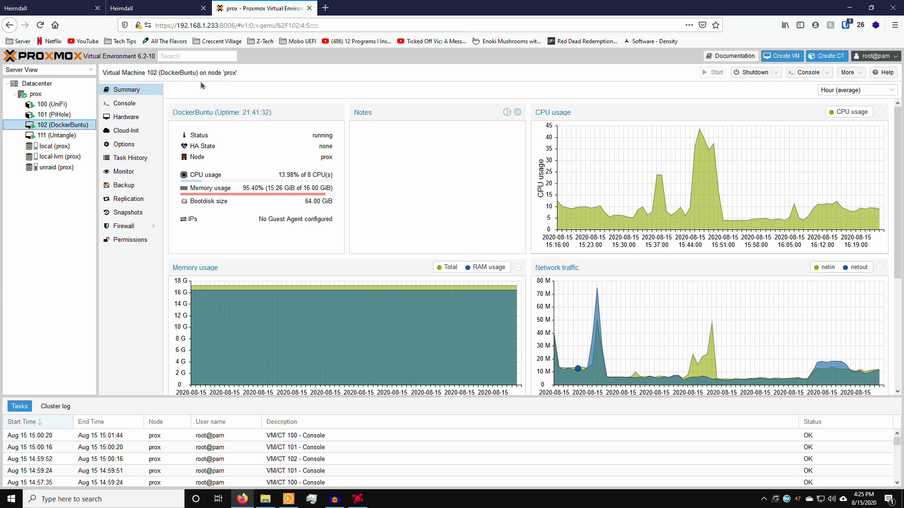
Step: Open the prox node's summary to see its CPU, RAM (45.64%) and root disk usage
{"action": "left_click", "coordinate": [69, 95]}
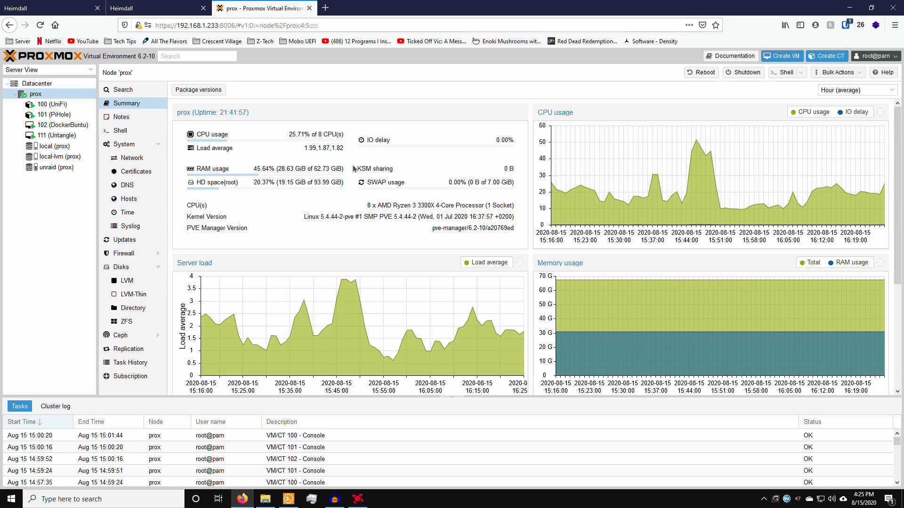
{"action": "left_click_drag", "start_coordinate": [314, 169], "coordinate": [345, 170]}
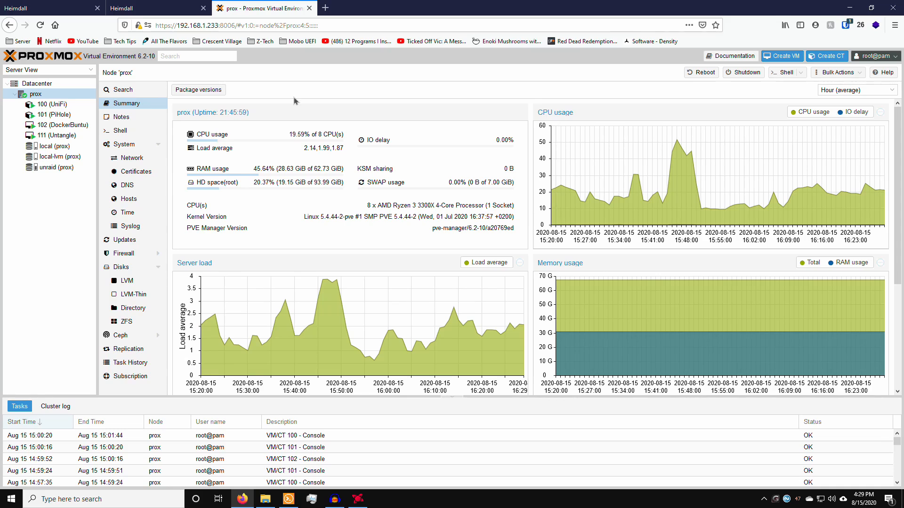
Step: In a new tab, search Google for 'ubuntu' and open the ubuntu.com result
{"action": "left_click", "coordinate": [326, 11]}
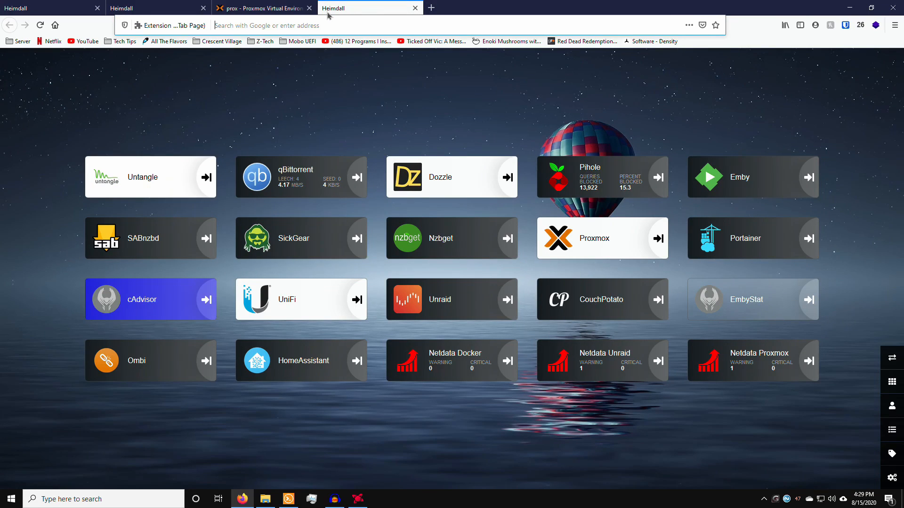
{"action": "type", "text": "ubuntu"}
{"action": "key", "text": "Return"}
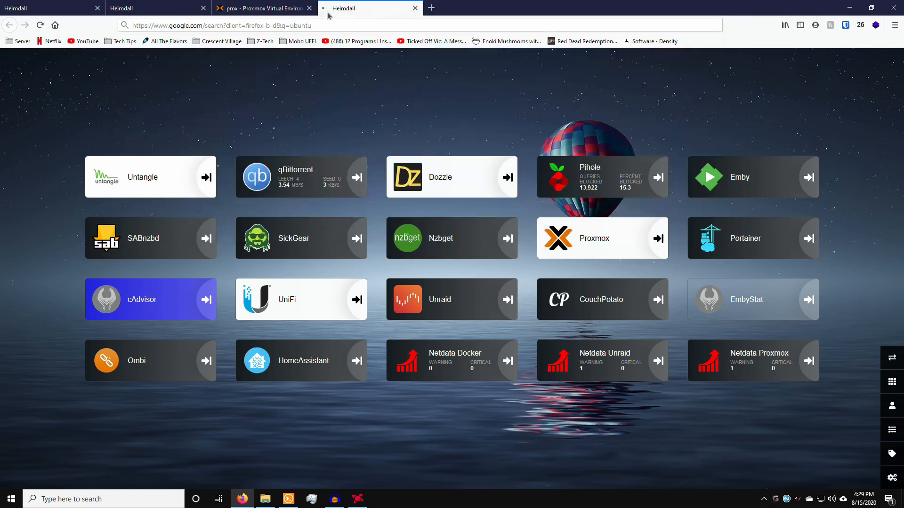
{"action": "left_click", "coordinate": [165, 147]}
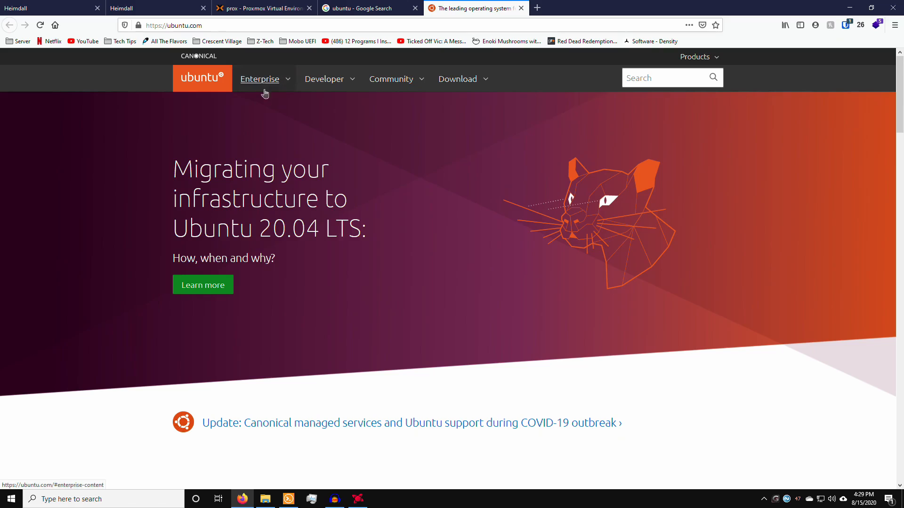
Step: Go to ubuntu.com's Download section listing Ubuntu Desktop and Ubuntu Server 20.04 LTS
{"action": "scroll", "coordinate": [291, 217], "scroll_direction": "down", "scroll_amount": 3}
{"action": "scroll", "coordinate": [239, 170], "scroll_direction": "up", "scroll_amount": 3}
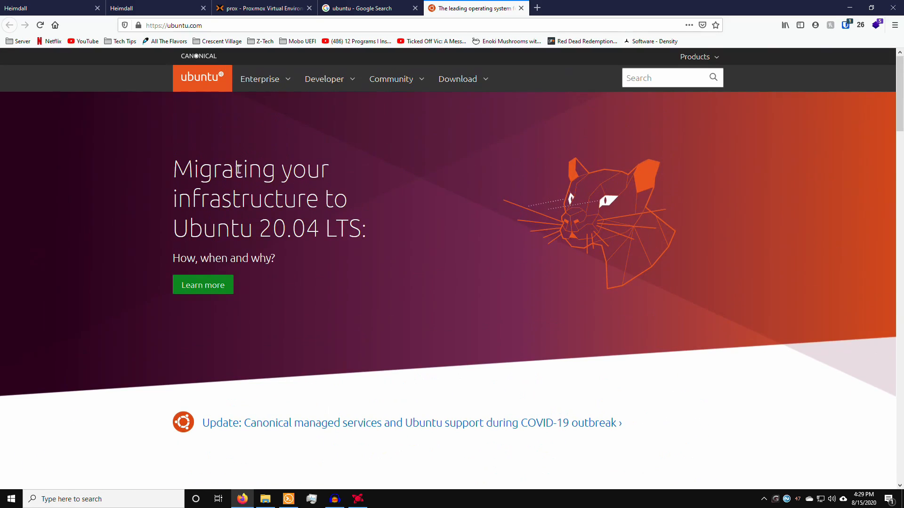
{"action": "scroll", "coordinate": [334, 172], "scroll_direction": "down", "scroll_amount": 1}
{"action": "scroll", "coordinate": [395, 128], "scroll_direction": "up", "scroll_amount": 1}
{"action": "left_click", "coordinate": [457, 79]}
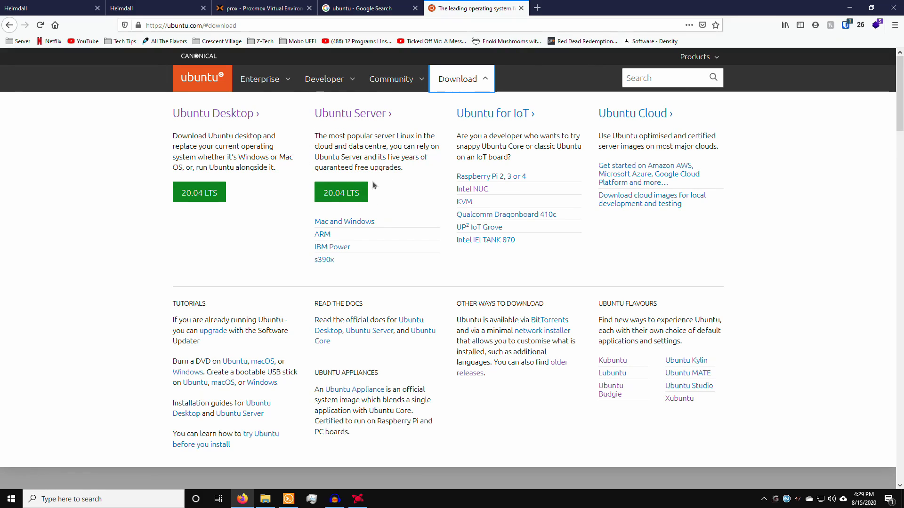
Step: Start an IDM download of the Ubuntu Server 20.04 LTS ISO
{"action": "left_click", "coordinate": [342, 197]}
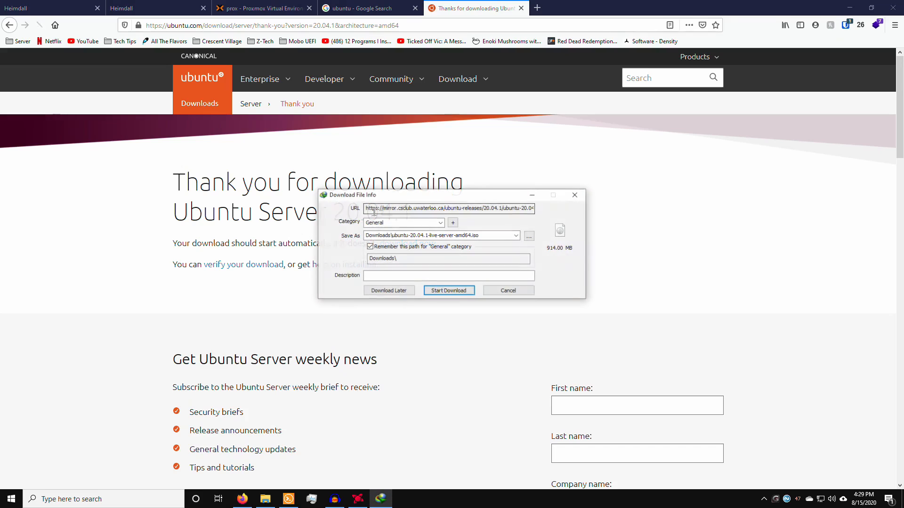
{"action": "left_click_drag", "start_coordinate": [420, 196], "coordinate": [582, 170]}
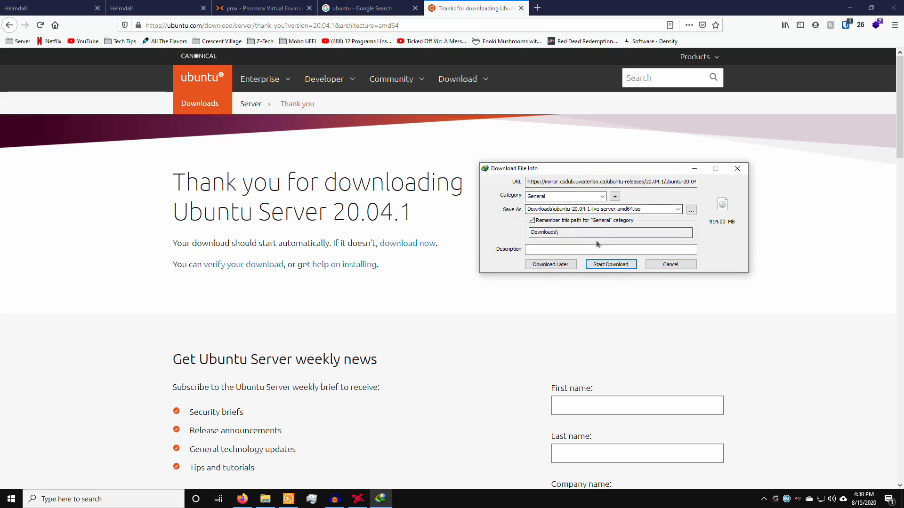
{"action": "left_click", "coordinate": [610, 264]}
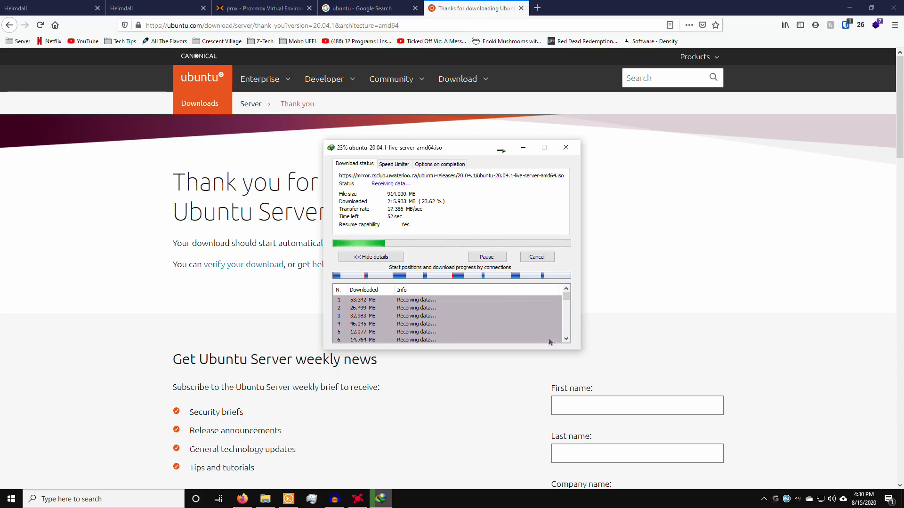
{"action": "left_click", "coordinate": [763, 499]}
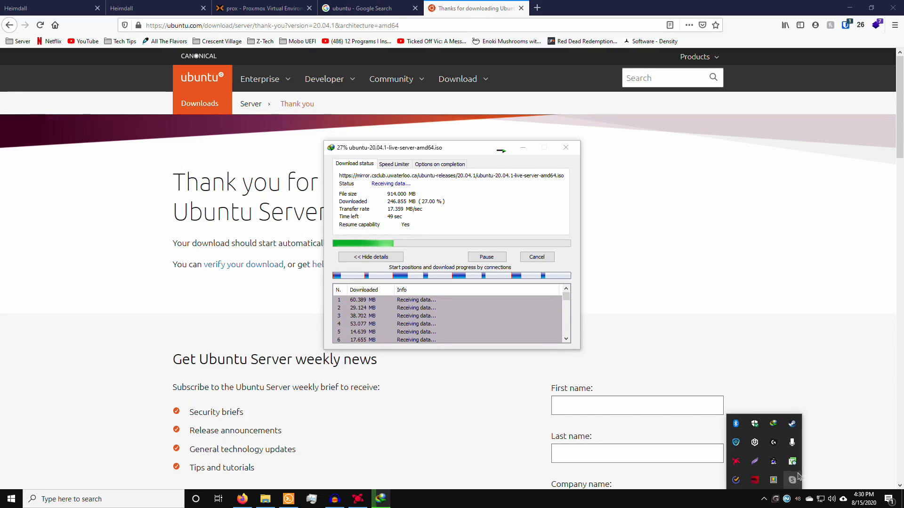
{"action": "double_click", "coordinate": [773, 424]}
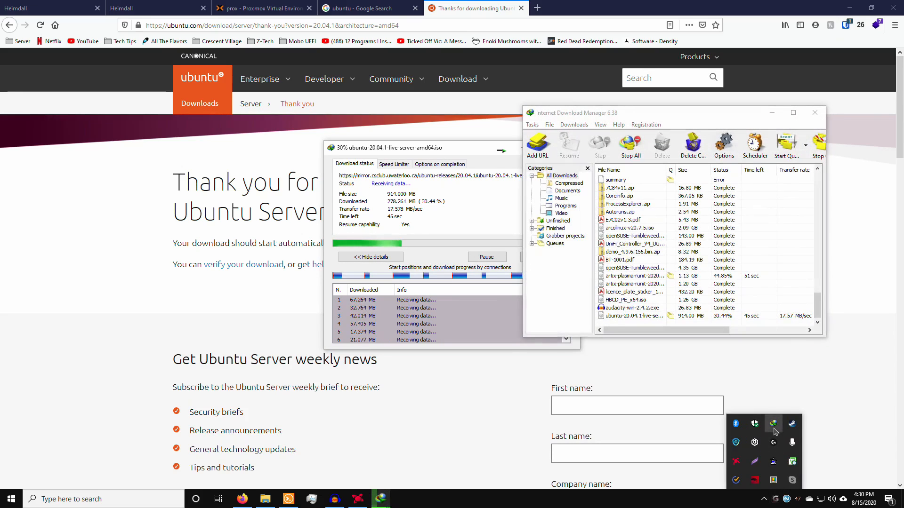
{"action": "left_click", "coordinate": [645, 125]}
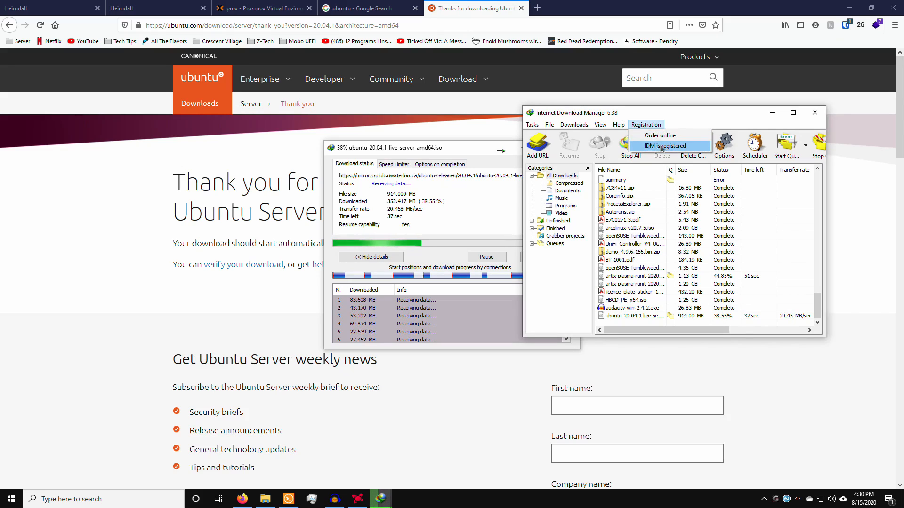
{"action": "left_click", "coordinate": [675, 121]}
{"action": "left_click", "coordinate": [815, 113]}
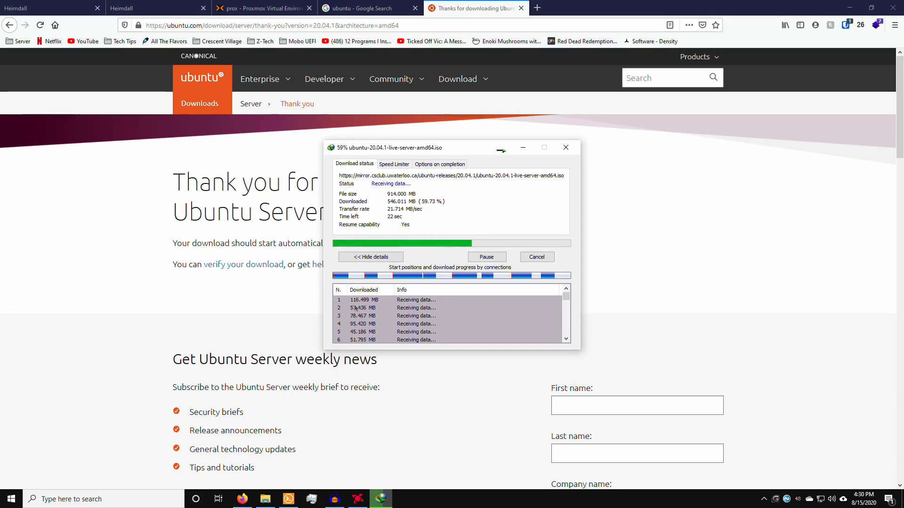
Step: Let the 914 MB ubuntu-20.04.1-live-server-amd64.iso finish downloading, then dismiss the completion notice
{"action": "scroll", "coordinate": [359, 320], "scroll_direction": "down", "scroll_amount": 1}
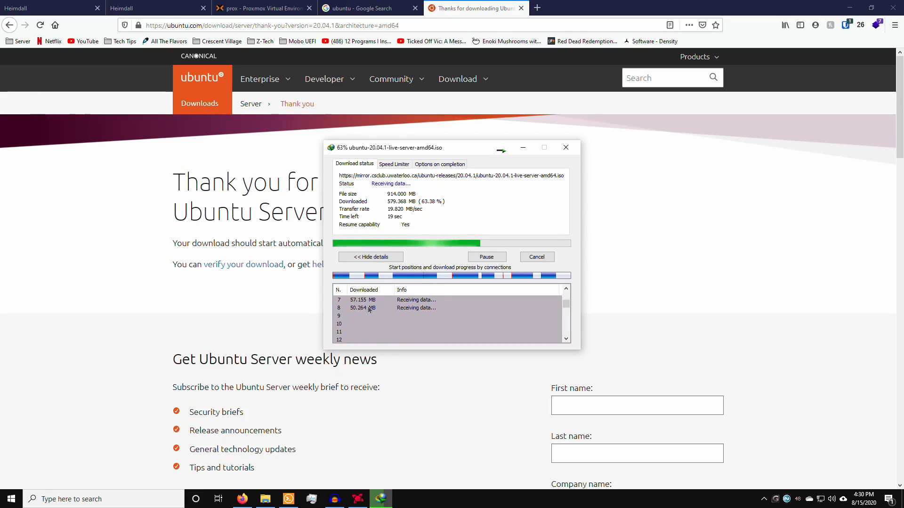
{"action": "scroll", "coordinate": [360, 320], "scroll_direction": "up", "scroll_amount": 1}
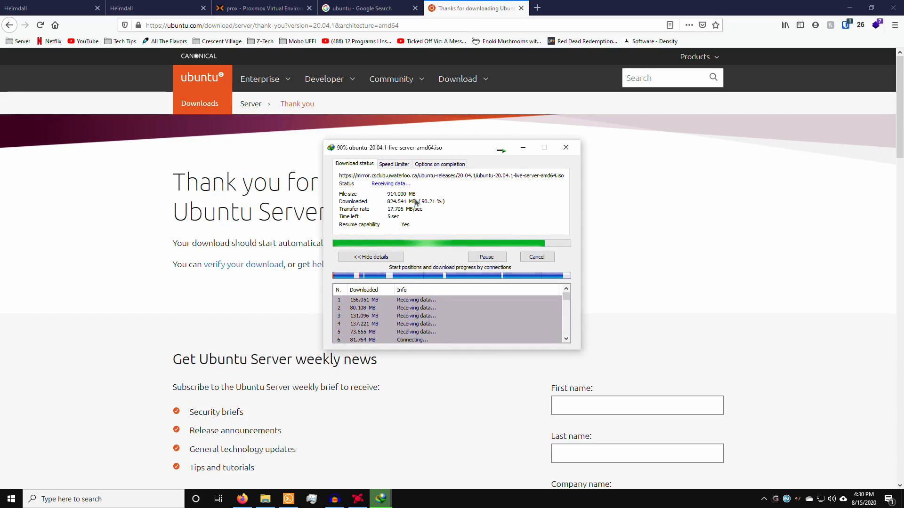
{"action": "left_click", "coordinate": [485, 257]}
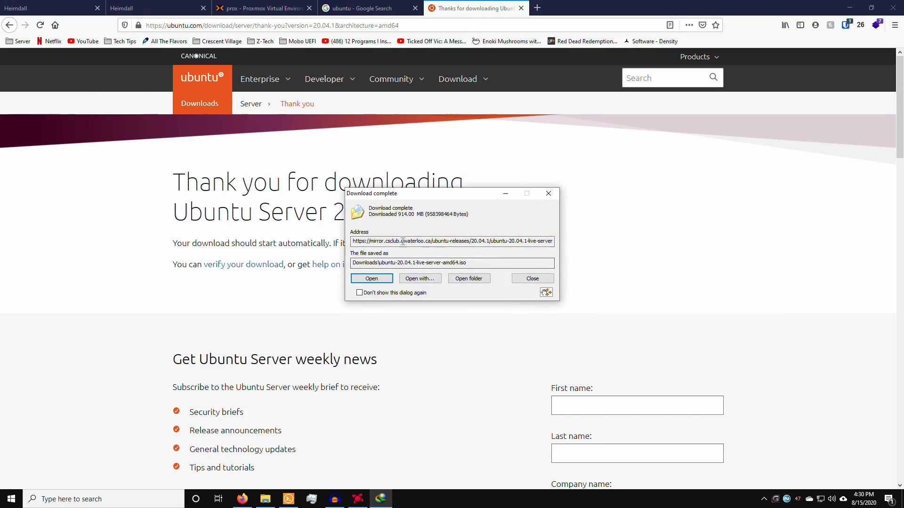
{"action": "left_click", "coordinate": [524, 279]}
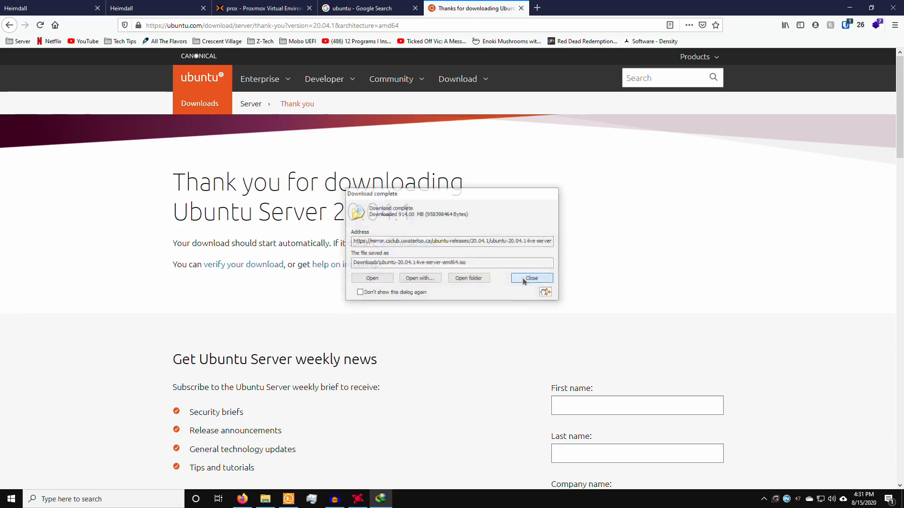
Step: Back in Proxmox, open the ISO Images upload form of local (prox) storage
{"action": "left_click", "coordinate": [265, 7]}
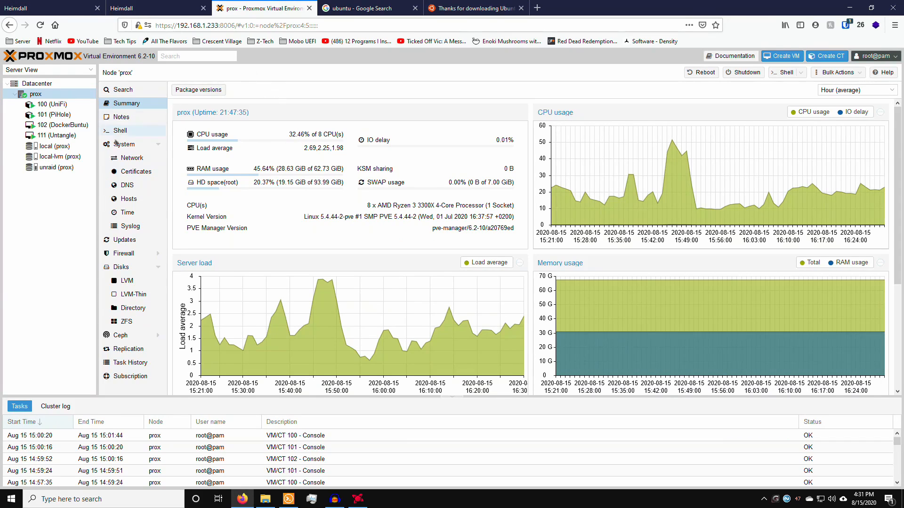
{"action": "left_click", "coordinate": [62, 147]}
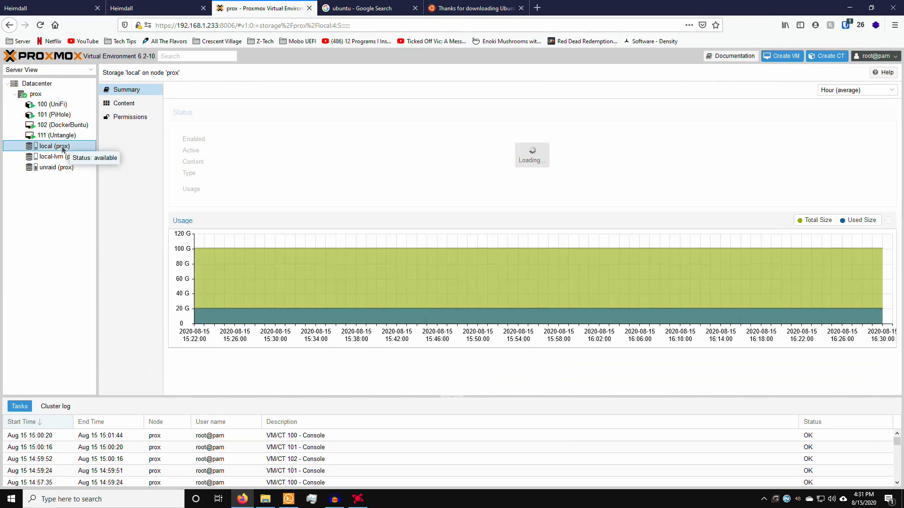
{"action": "left_click", "coordinate": [136, 104]}
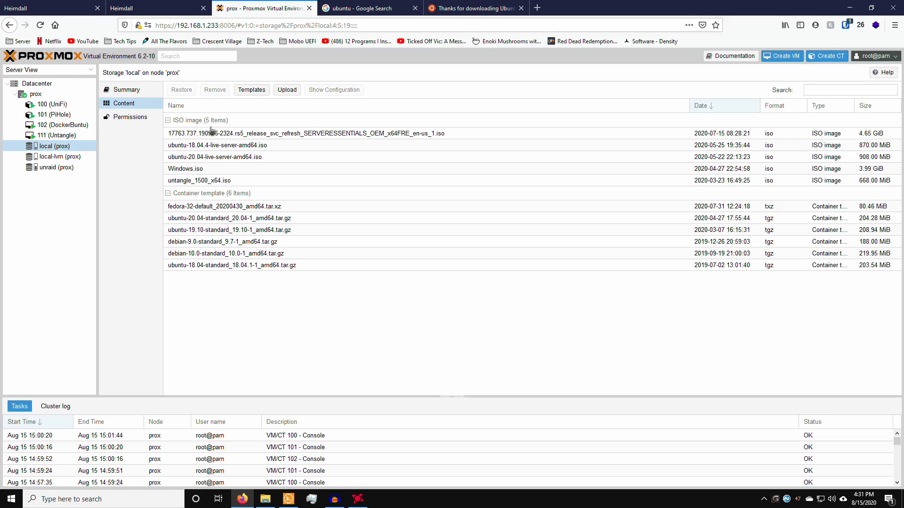
{"action": "left_click", "coordinate": [287, 89]}
Step: Upload ubuntu-20.04.1-live-server-amd64.iso from Downloads, check its entry, and return to the prox node
{"action": "left_click", "coordinate": [494, 273]}
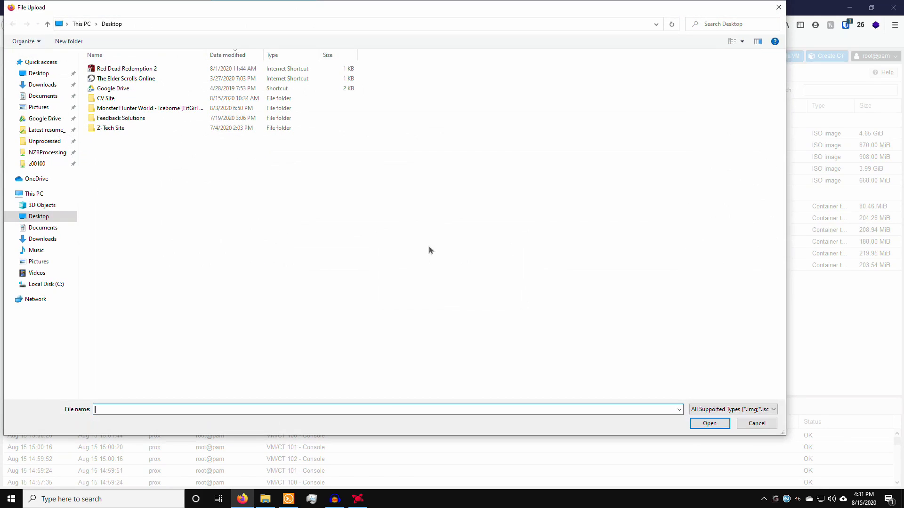
{"action": "left_click", "coordinate": [40, 85]}
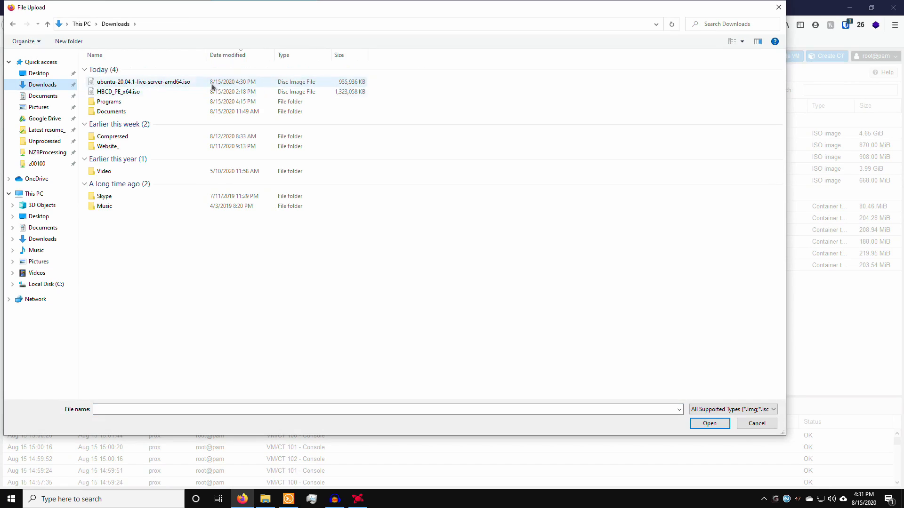
{"action": "double_click", "coordinate": [151, 82]}
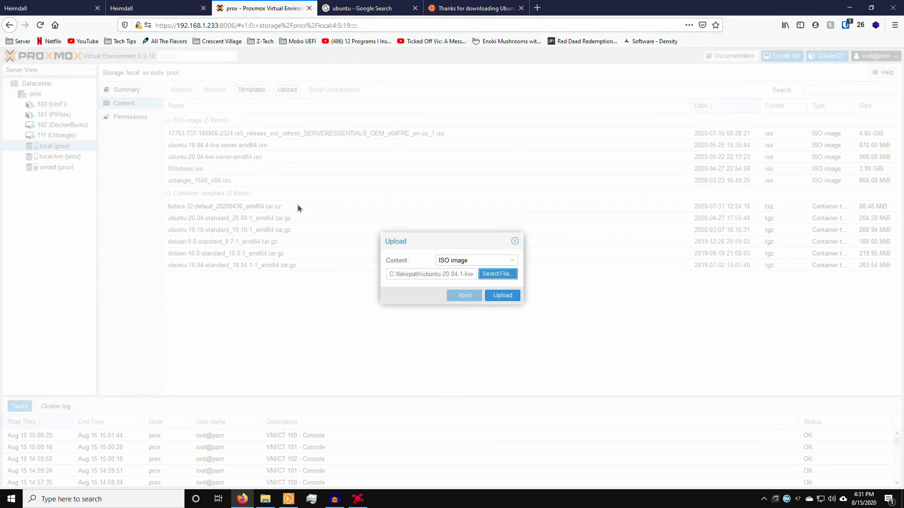
{"action": "left_click", "coordinate": [502, 297]}
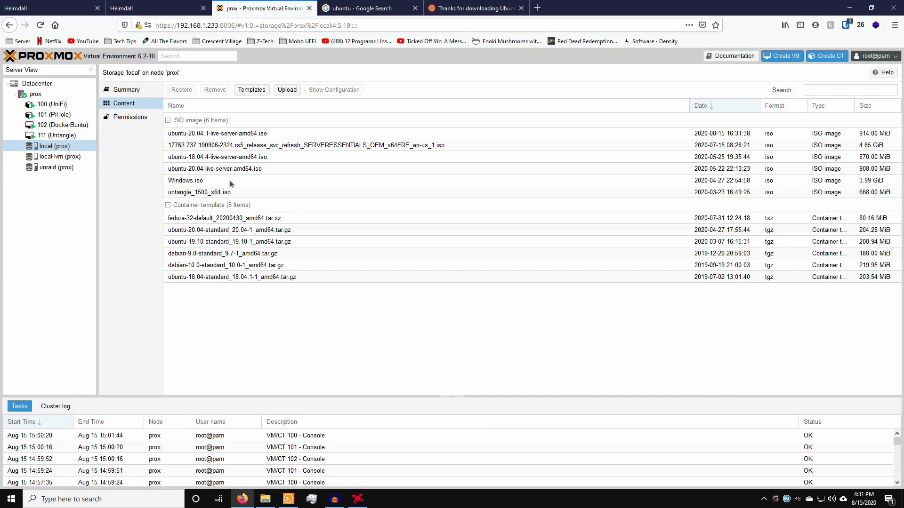
{"action": "left_click", "coordinate": [219, 135]}
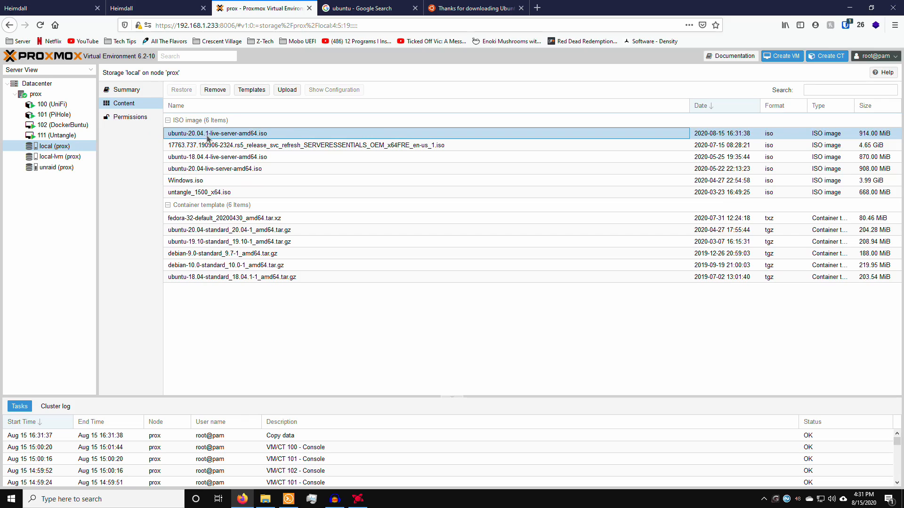
{"action": "left_click", "coordinate": [49, 96]}
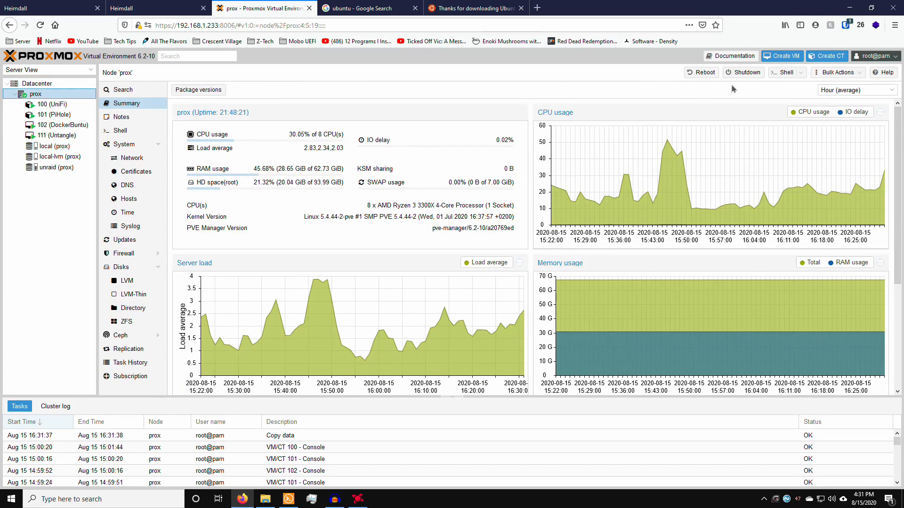
Step: Create VM 103 named 'DockerBuntuYouTube' with Start at boot ticked
{"action": "left_click", "coordinate": [778, 57]}
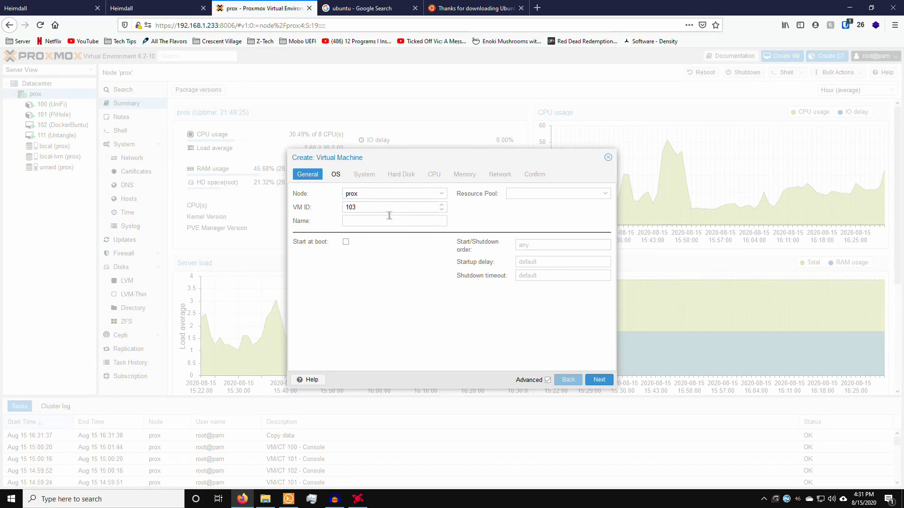
{"action": "left_click", "coordinate": [369, 221]}
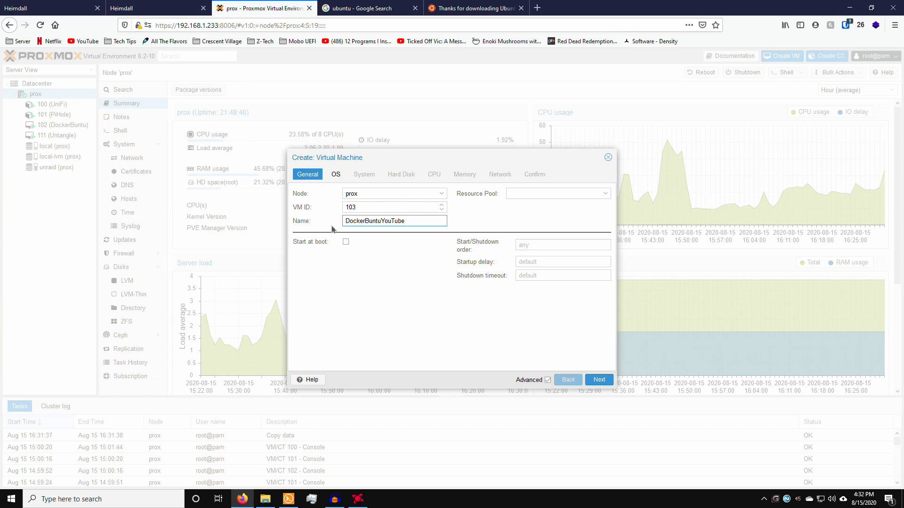
{"action": "left_click", "coordinate": [346, 242]}
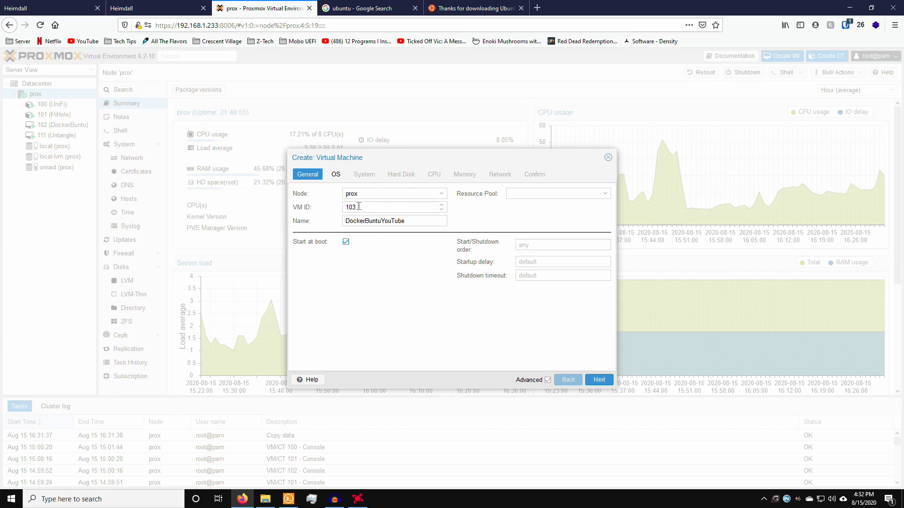
{"action": "left_click", "coordinate": [346, 242]}
Step: Choose the ubuntu-20.04.1-live-server-amd64.iso image with guest OS Linux, 5.x - 2.6 Kernel
{"action": "left_click", "coordinate": [599, 381]}
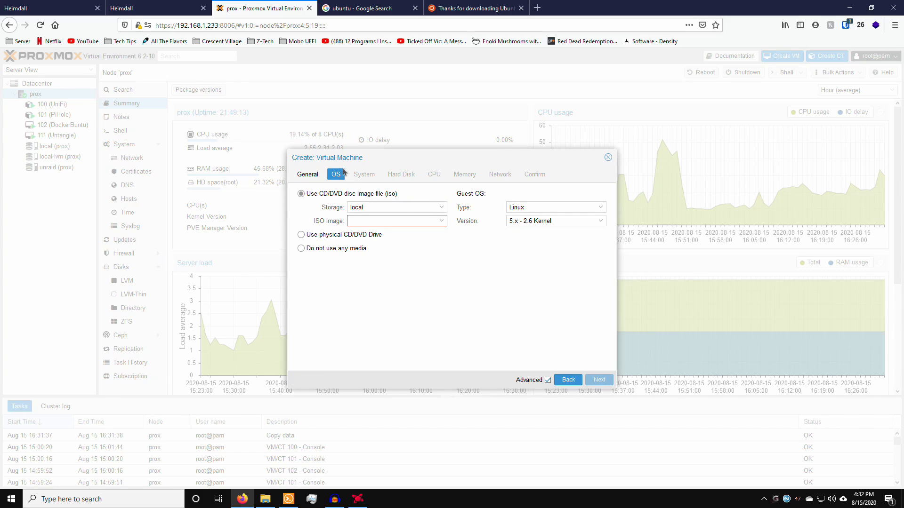
{"action": "left_click", "coordinate": [373, 223]}
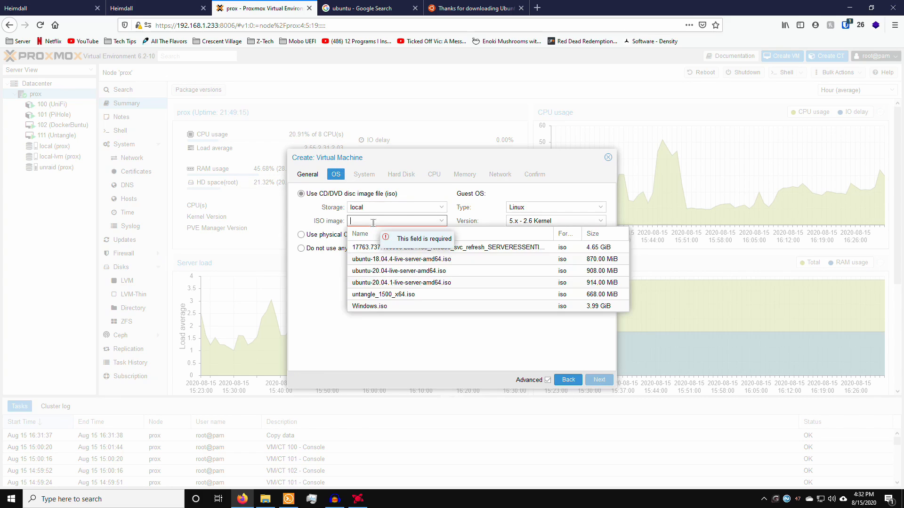
{"action": "left_click", "coordinate": [405, 286]}
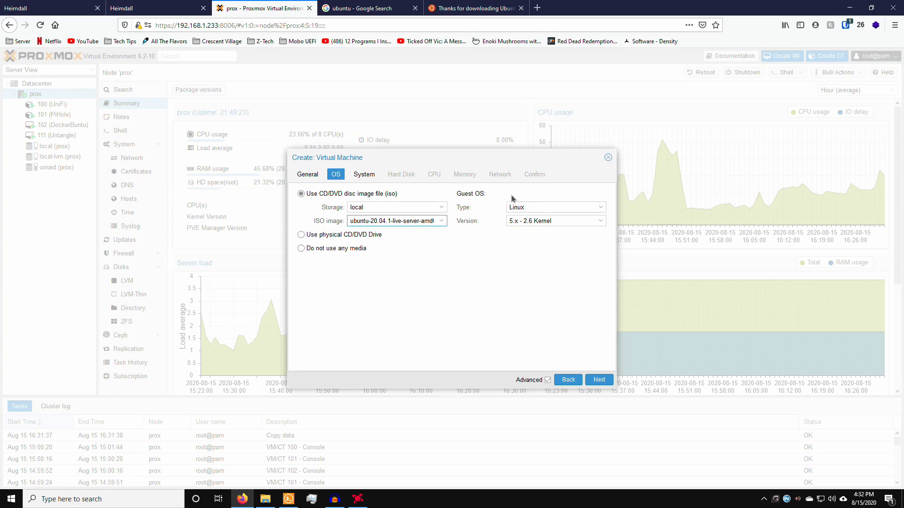
{"action": "left_click", "coordinate": [537, 208]}
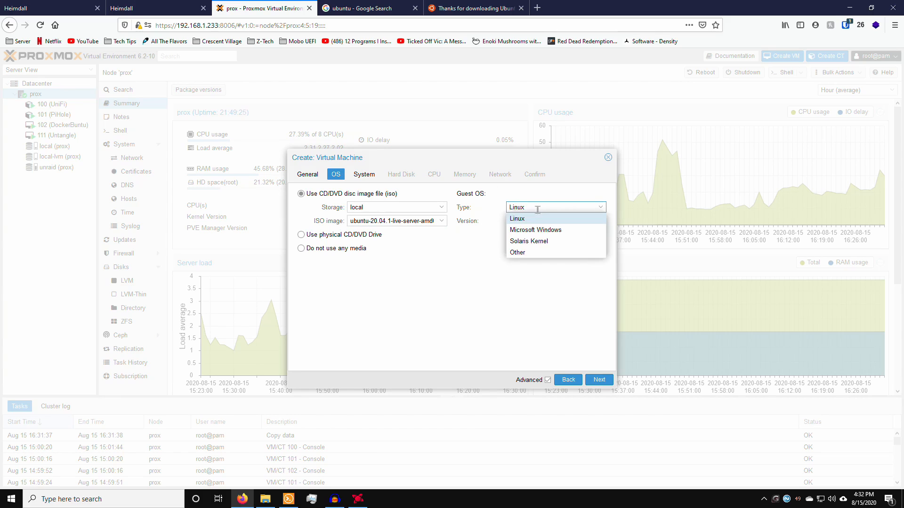
{"action": "left_click", "coordinate": [517, 218]}
{"action": "left_click", "coordinate": [521, 222]}
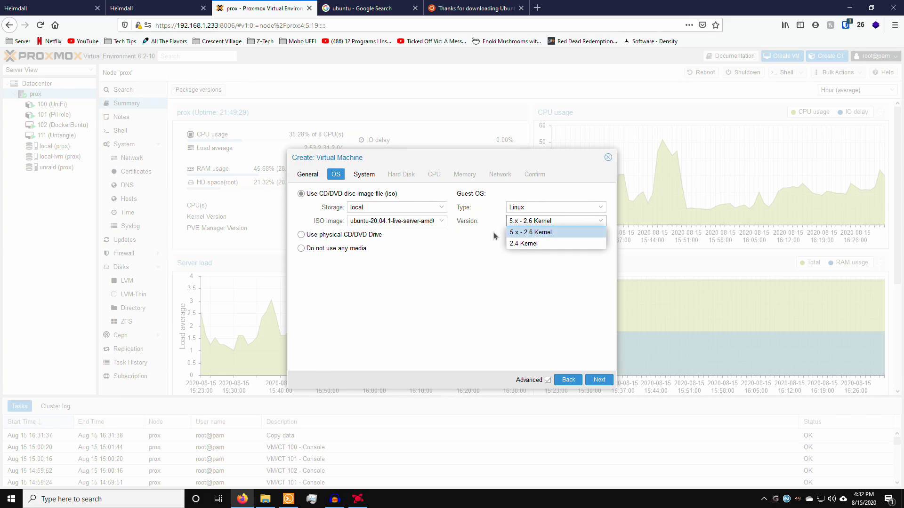
{"action": "left_click", "coordinate": [539, 233]}
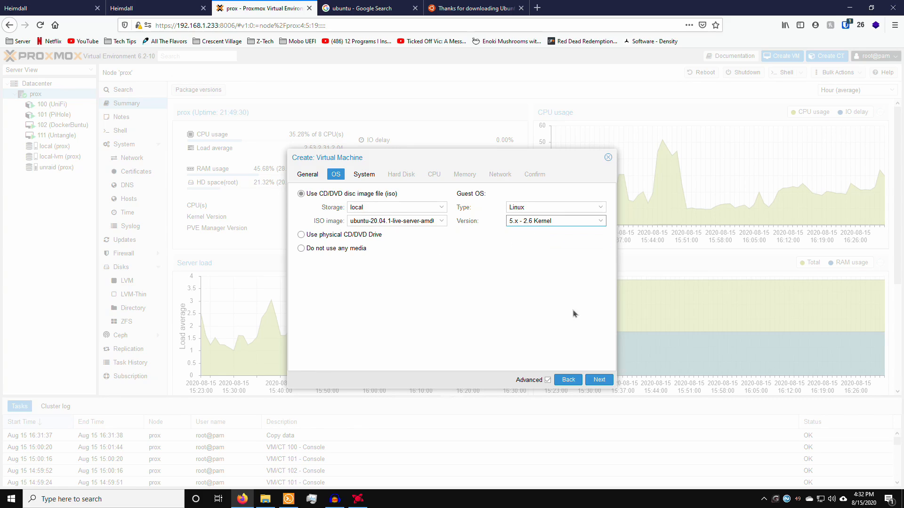
{"action": "left_click", "coordinate": [600, 380]}
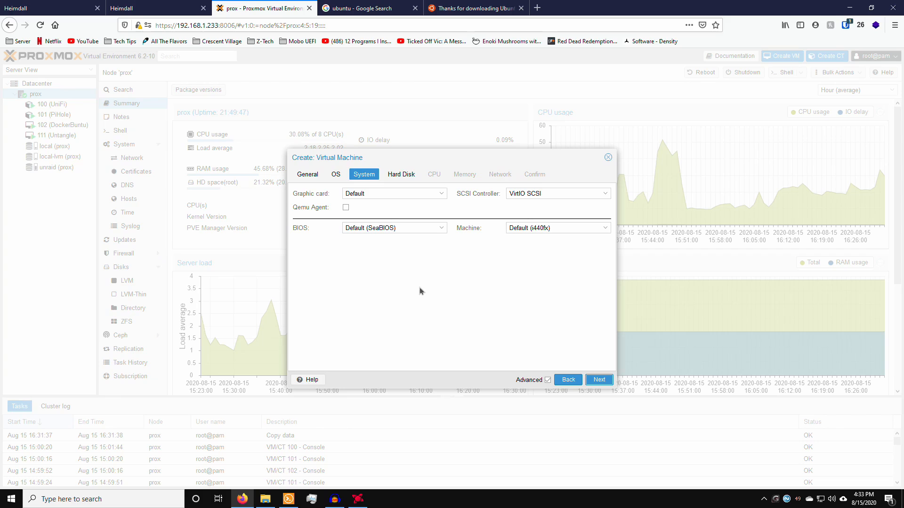
Step: Change the VM's disk size from 32 to 64 GiB on local-lvm
{"action": "left_click", "coordinate": [604, 381]}
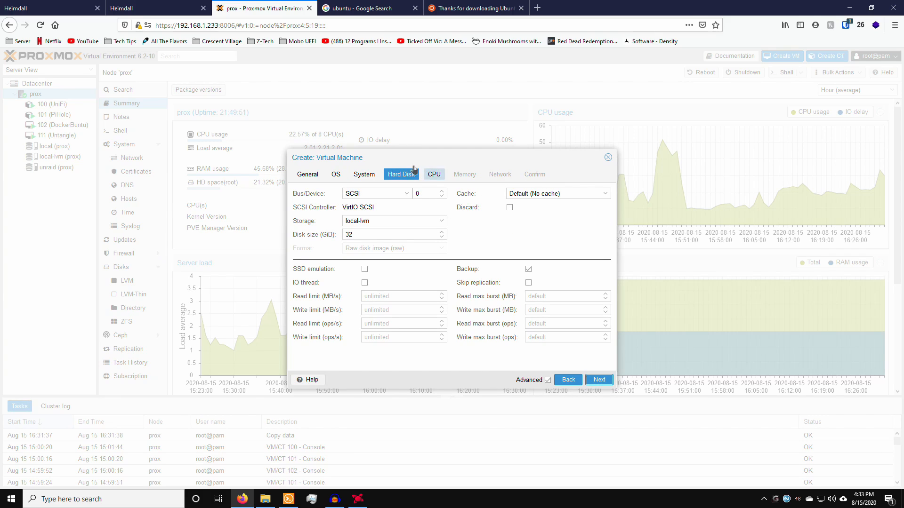
{"action": "double_click", "coordinate": [361, 235]}
{"action": "left_click_drag", "start_coordinate": [379, 234], "coordinate": [344, 234]}
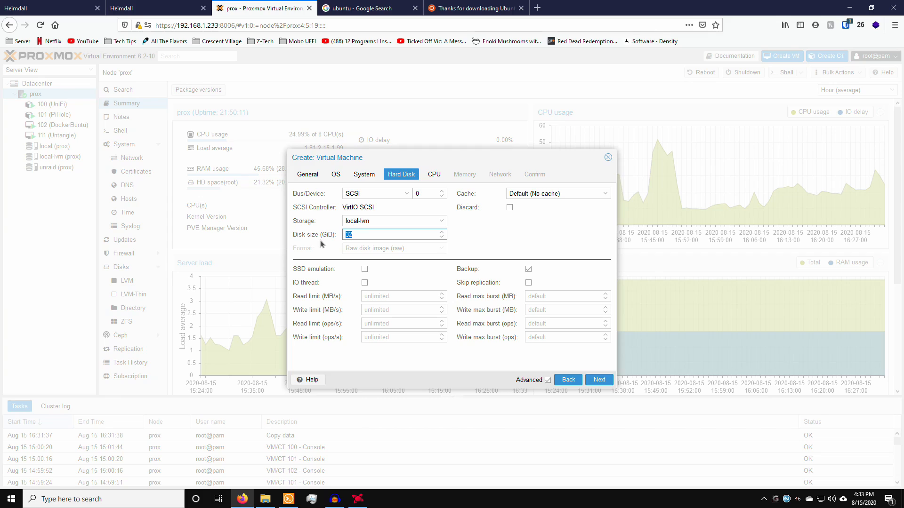
{"action": "type", "text": "64"}
{"action": "left_click", "coordinate": [599, 380]}
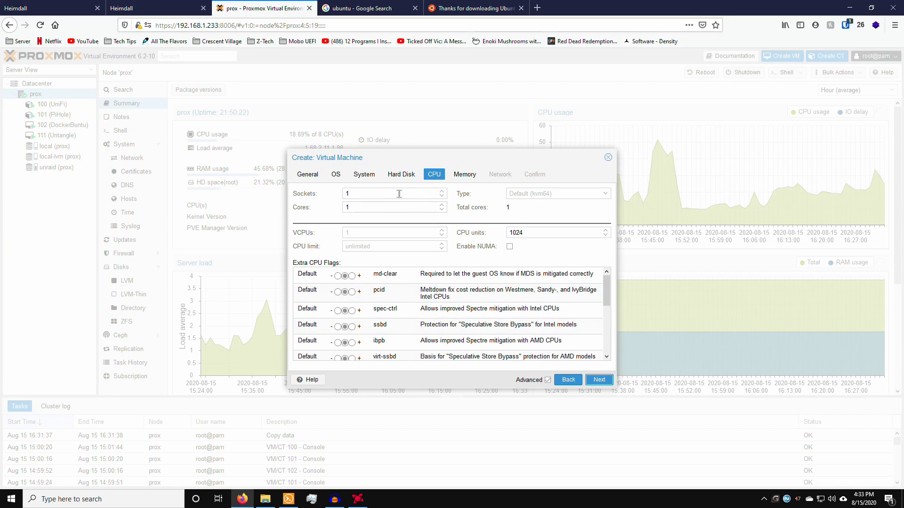
Step: Set Sockets to 1 and Cores to 8, confirming Total cores reads 8
{"action": "left_click_drag", "start_coordinate": [361, 193], "coordinate": [321, 193]}
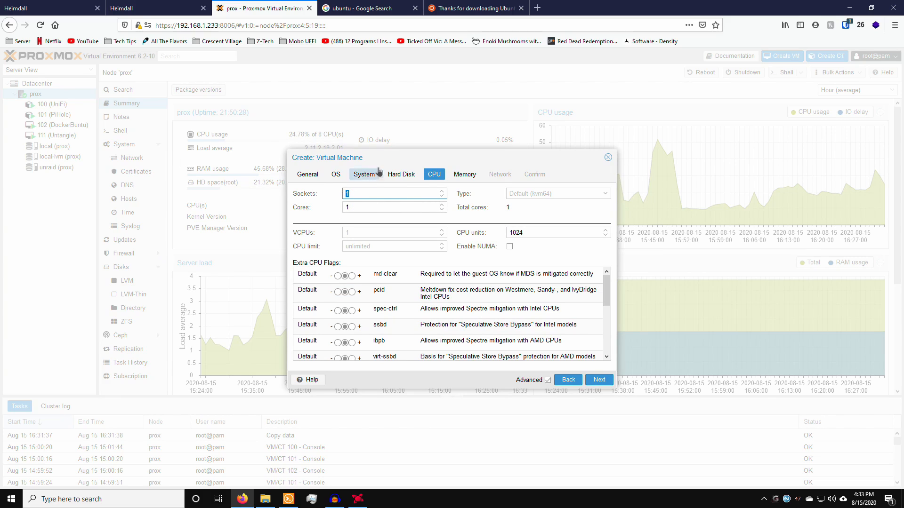
{"action": "left_click_drag", "start_coordinate": [333, 160], "coordinate": [434, 242]}
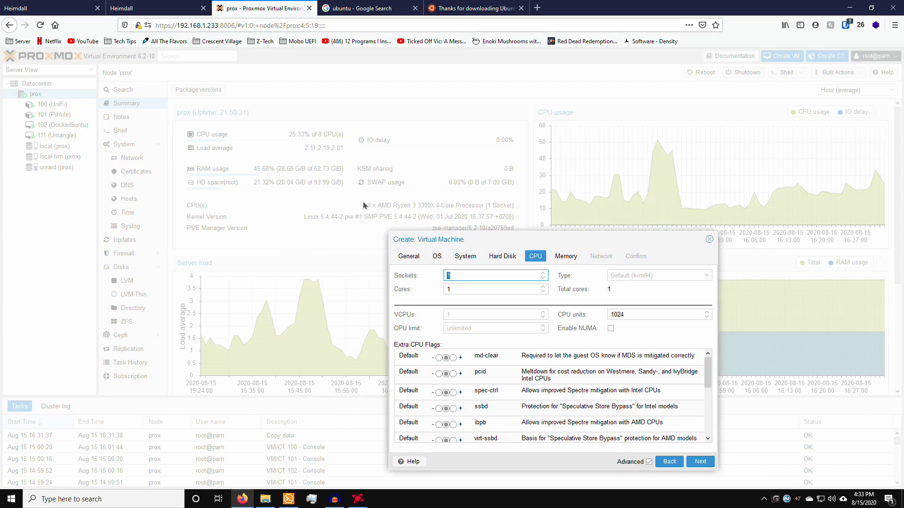
{"action": "left_click_drag", "start_coordinate": [503, 241], "coordinate": [406, 142]}
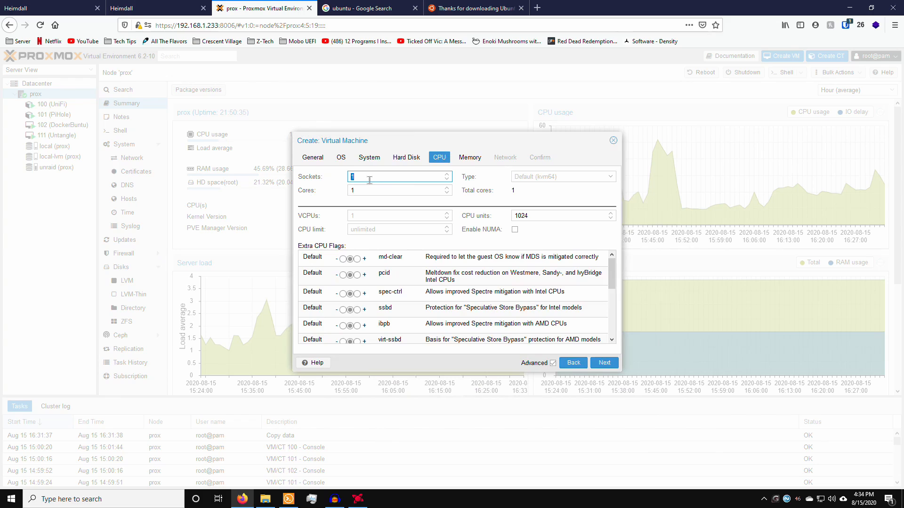
{"action": "key", "text": "Tab"}
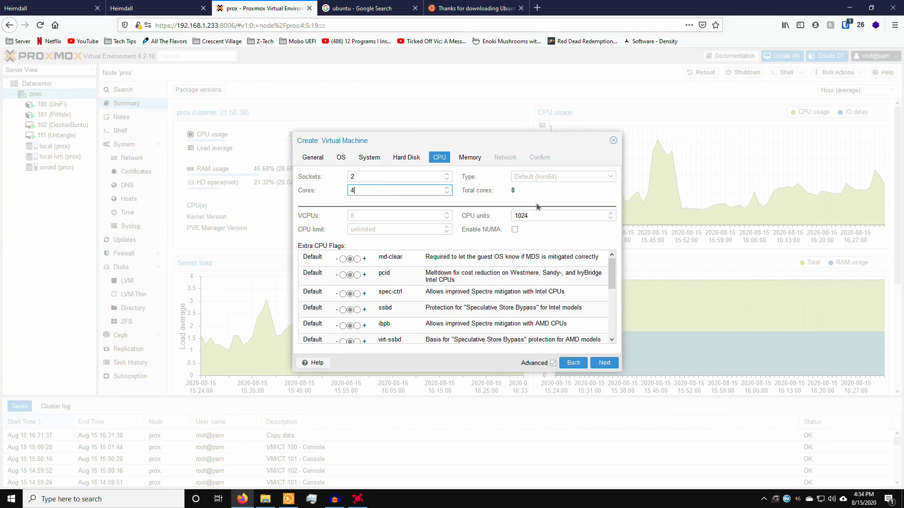
{"action": "left_click", "coordinate": [511, 191]}
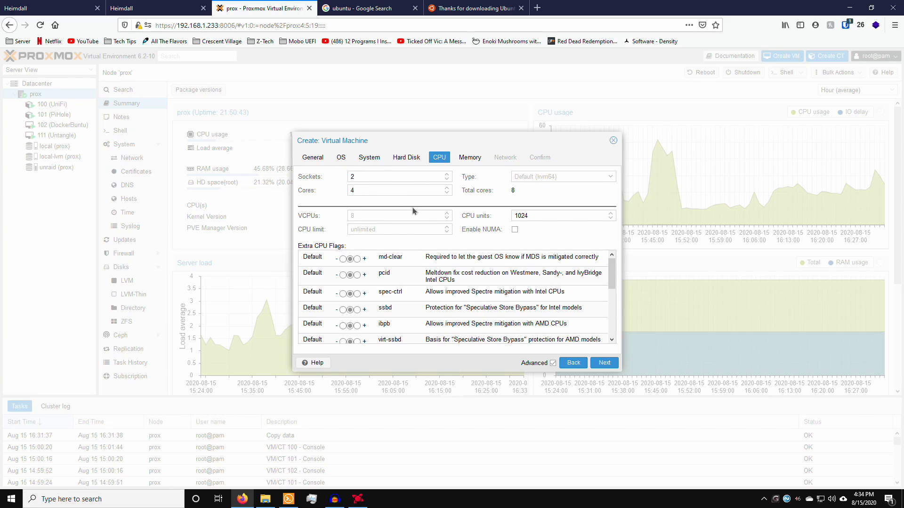
{"action": "left_click_drag", "start_coordinate": [363, 178], "coordinate": [317, 189]}
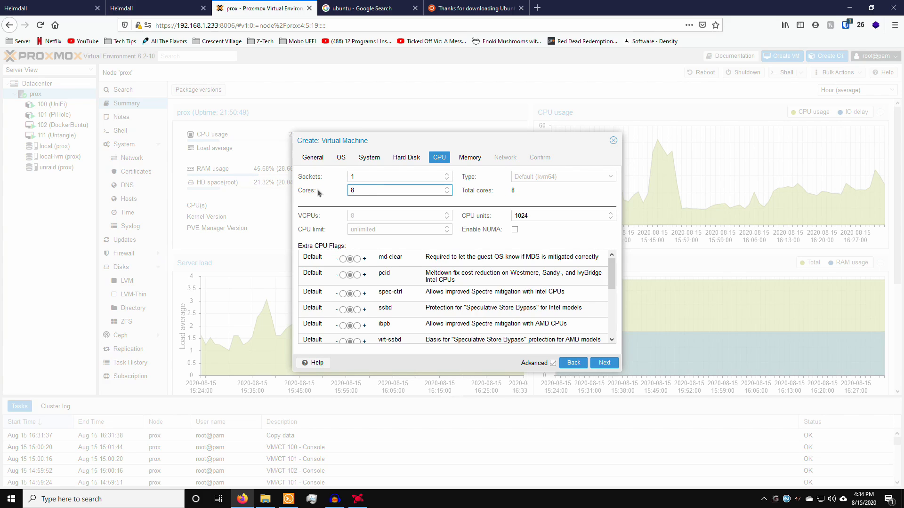
{"action": "left_click", "coordinate": [487, 201]}
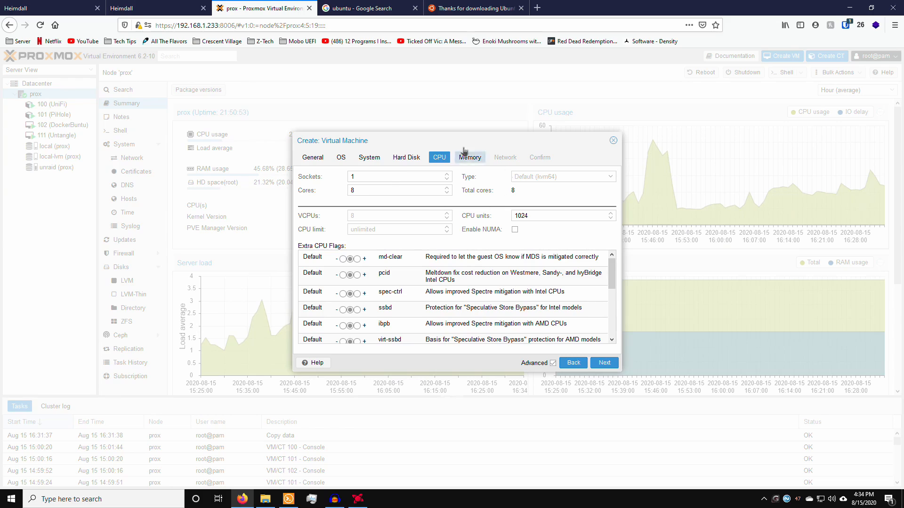
{"action": "left_click_drag", "start_coordinate": [372, 176], "coordinate": [345, 175]}
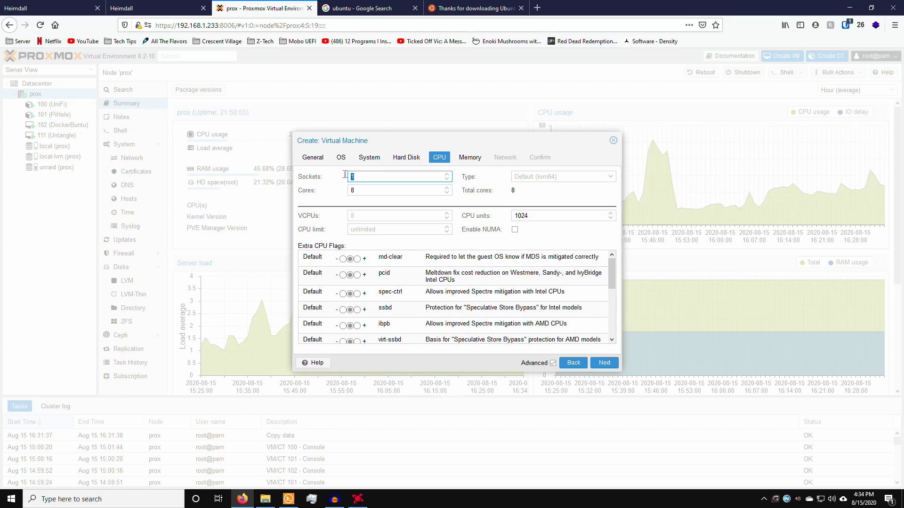
{"action": "double_click", "coordinate": [371, 191]}
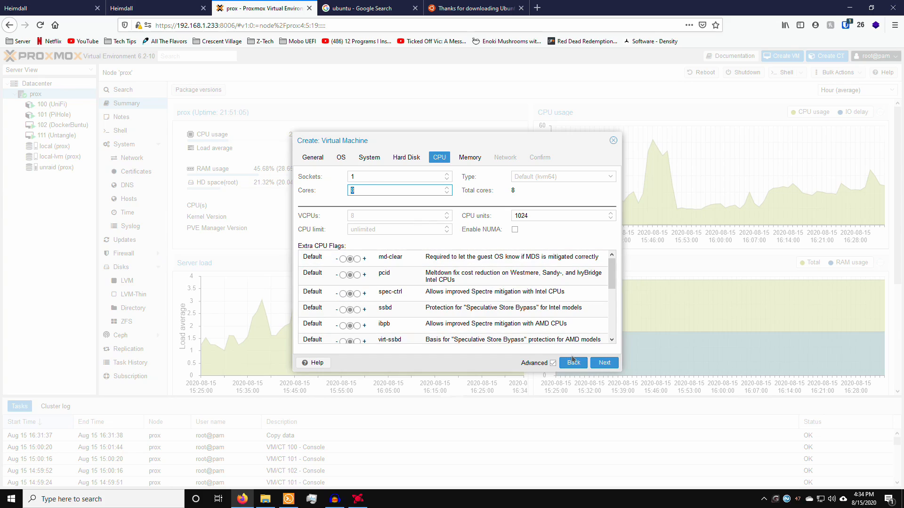
Step: Untick Ballooning Device and replace the 2048 MiB memory with 8196 MiB
{"action": "left_click", "coordinate": [603, 363]}
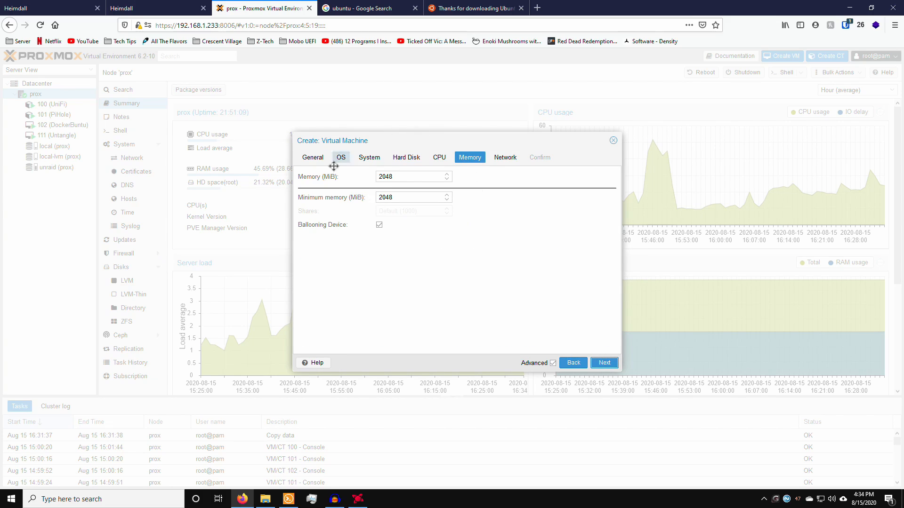
{"action": "left_click", "coordinate": [379, 226]}
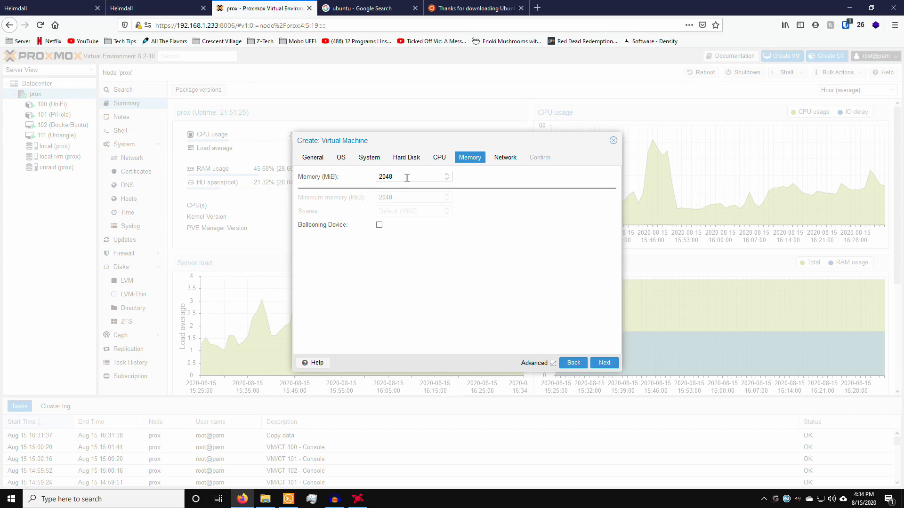
{"action": "left_click_drag", "start_coordinate": [407, 178], "coordinate": [339, 177]}
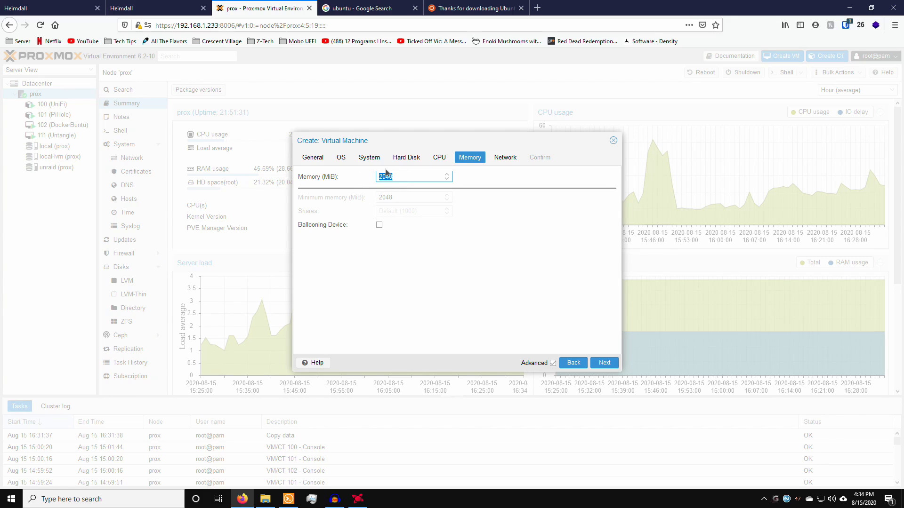
{"action": "type", "text": "8196"}
Step: Compute 1024 × 8 = 8,192 in Calculator to correct memory to 8192 MiB, then close it
{"action": "left_click", "coordinate": [121, 500]}
{"action": "type", "text": "calc"}
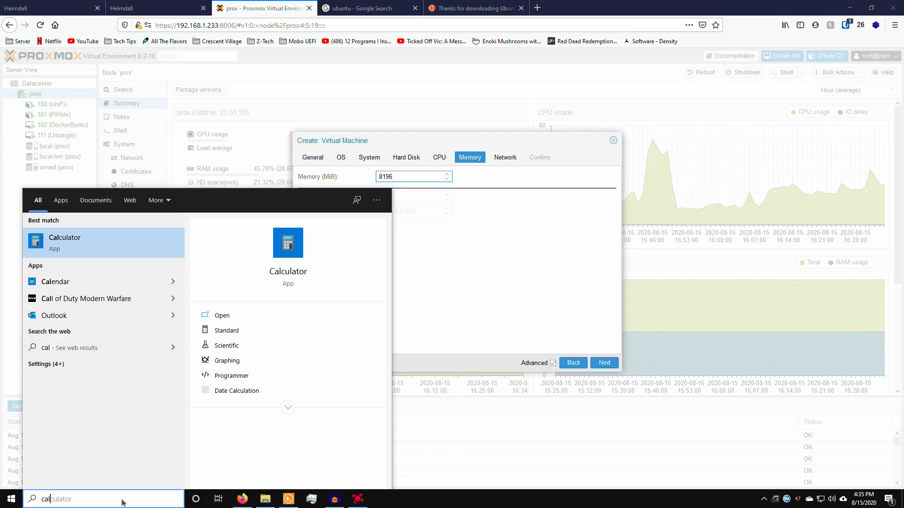
{"action": "key", "text": "Return"}
{"action": "type", "text": "1024*8"}
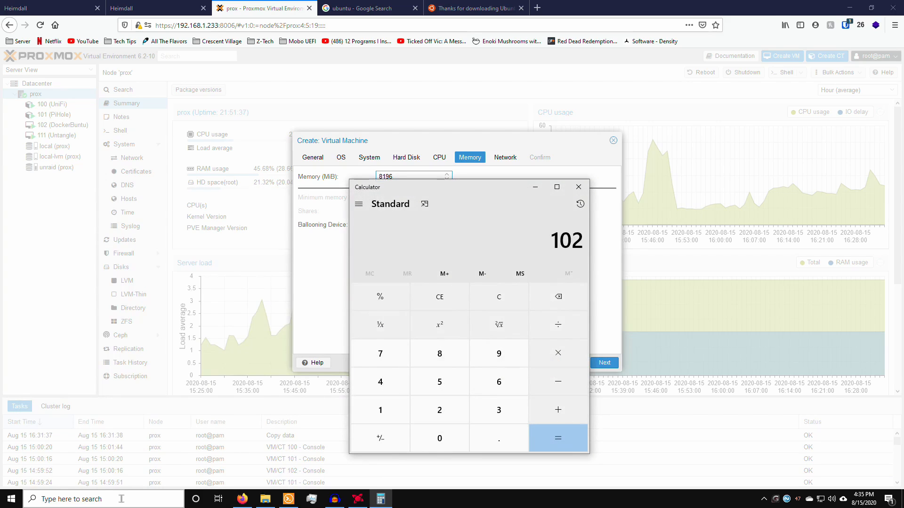
{"action": "key", "text": "Return"}
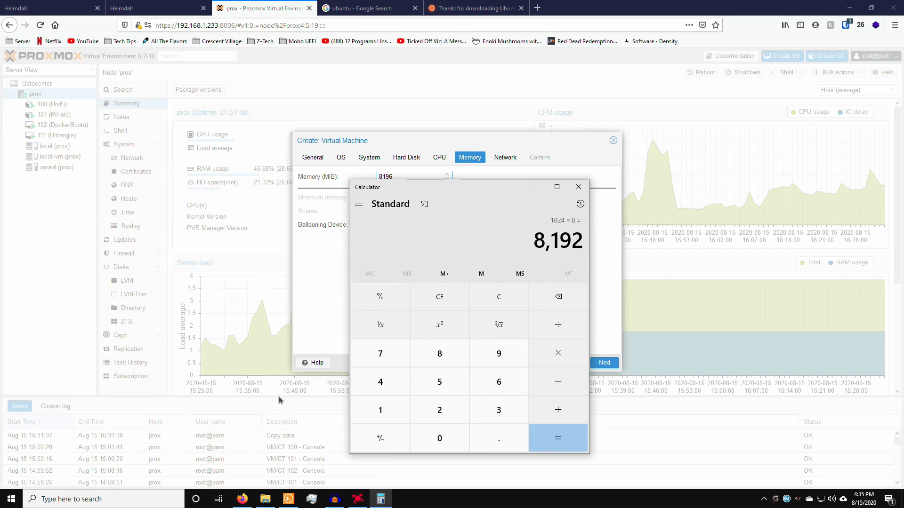
{"action": "left_click_drag", "start_coordinate": [429, 187], "coordinate": [703, 183]}
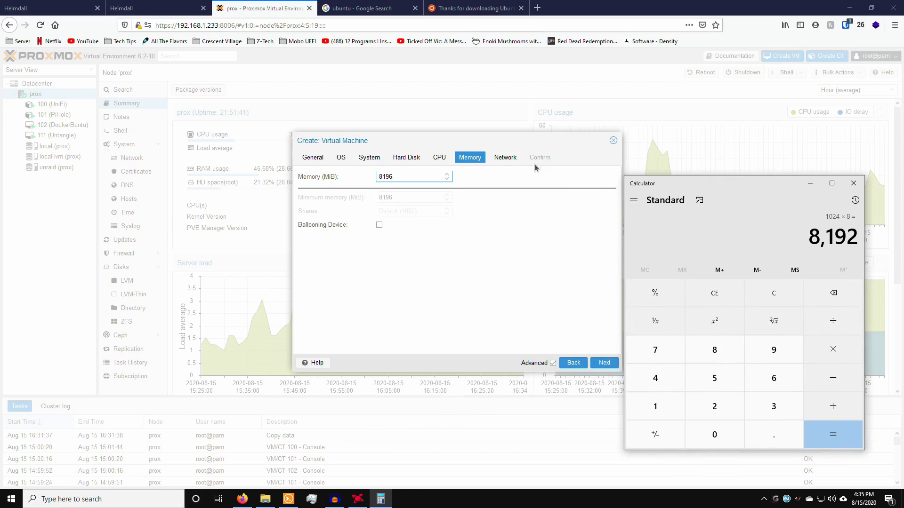
{"action": "left_click", "coordinate": [416, 176]}
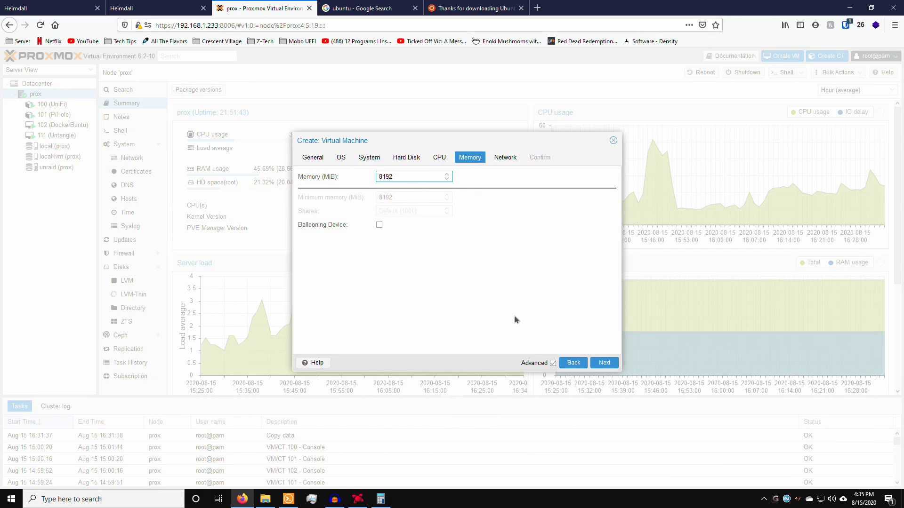
{"action": "left_click", "coordinate": [380, 499]}
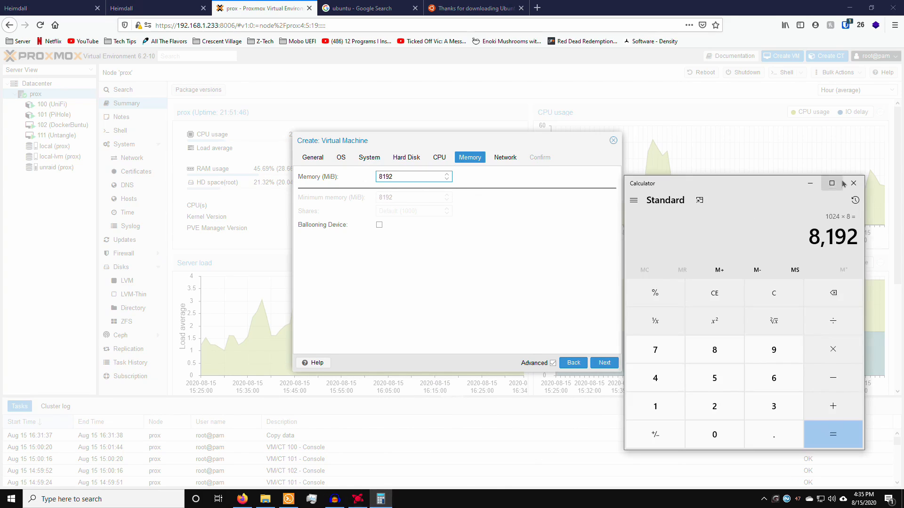
{"action": "left_click", "coordinate": [853, 183]}
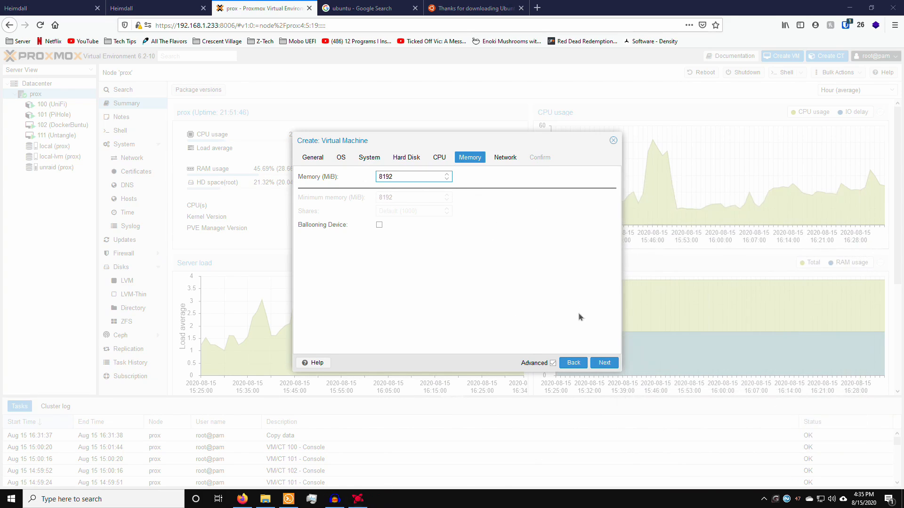
Step: Keep the network on bridge vmbr0 with the VirtIO (paravirtualized) model and advance to Confirm
{"action": "left_click", "coordinate": [604, 363]}
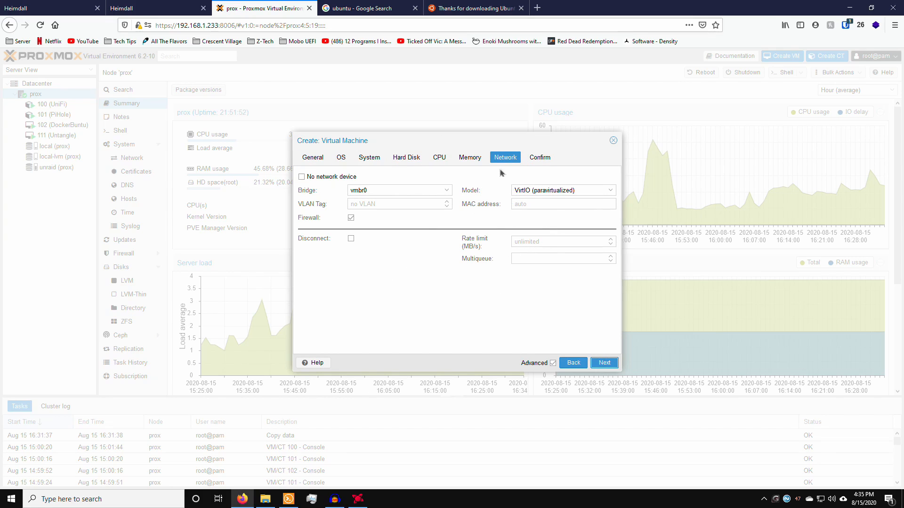
{"action": "left_click", "coordinate": [559, 191]}
{"action": "left_click", "coordinate": [559, 191]}
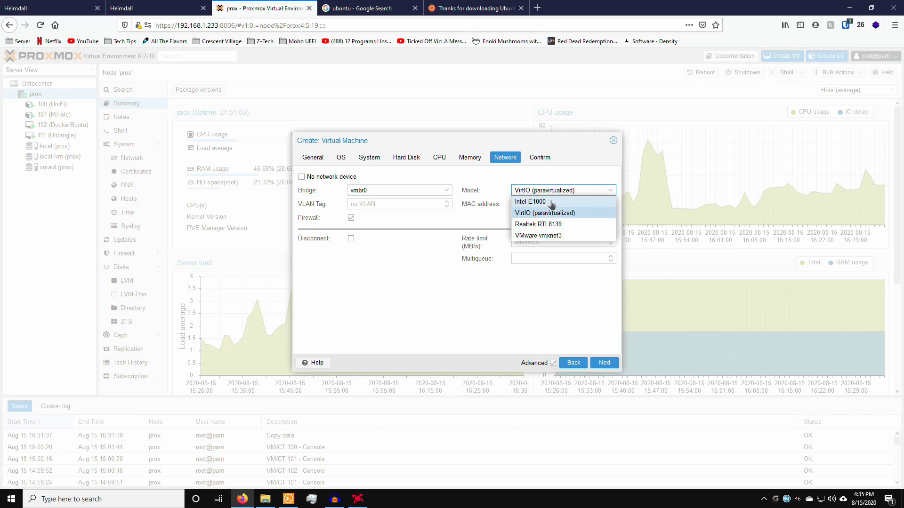
{"action": "left_click", "coordinate": [519, 216]}
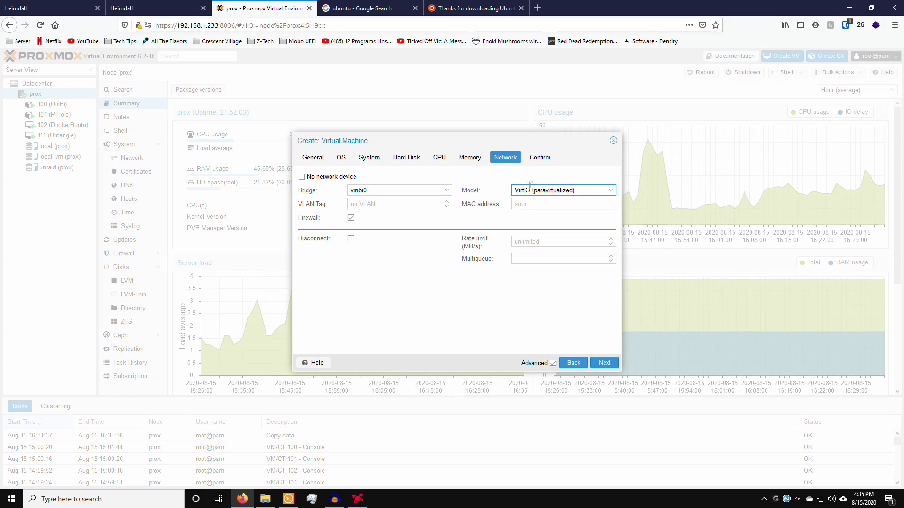
{"action": "left_click", "coordinate": [606, 364]}
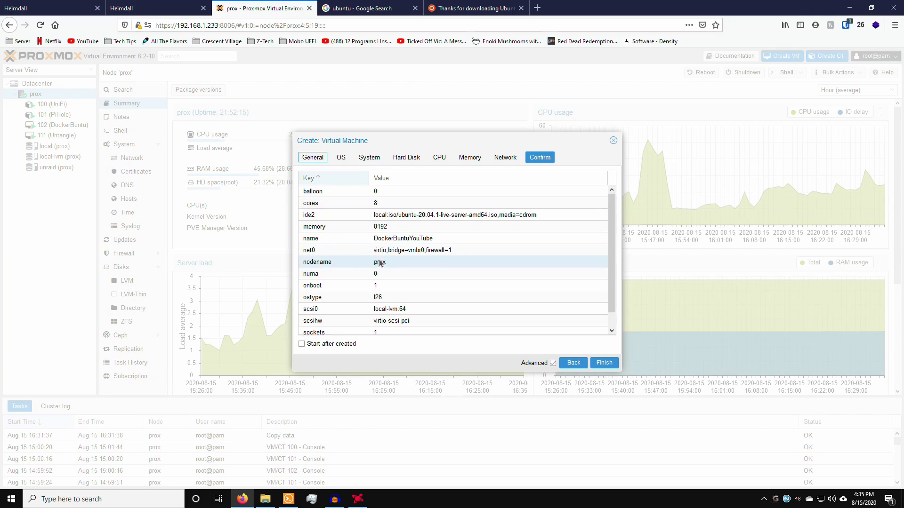
Step: Tick 'Start after created' on the Confirm summary and finish creating VM 103
{"action": "scroll", "coordinate": [380, 262], "scroll_direction": "down", "scroll_amount": 1}
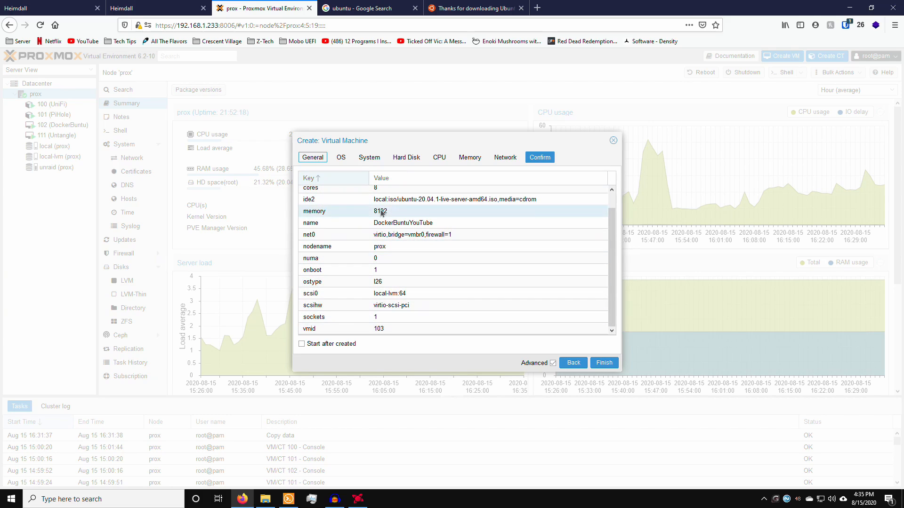
{"action": "left_click", "coordinate": [301, 344]}
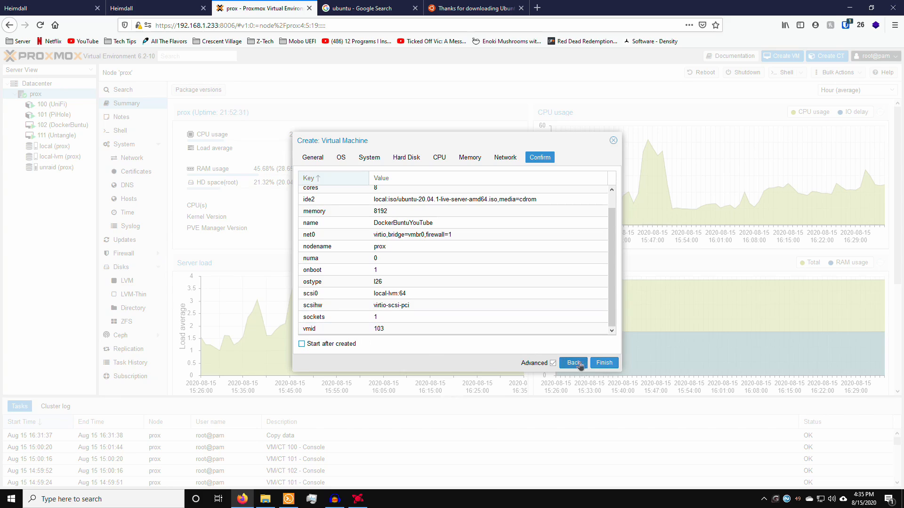
{"action": "left_click", "coordinate": [603, 363]}
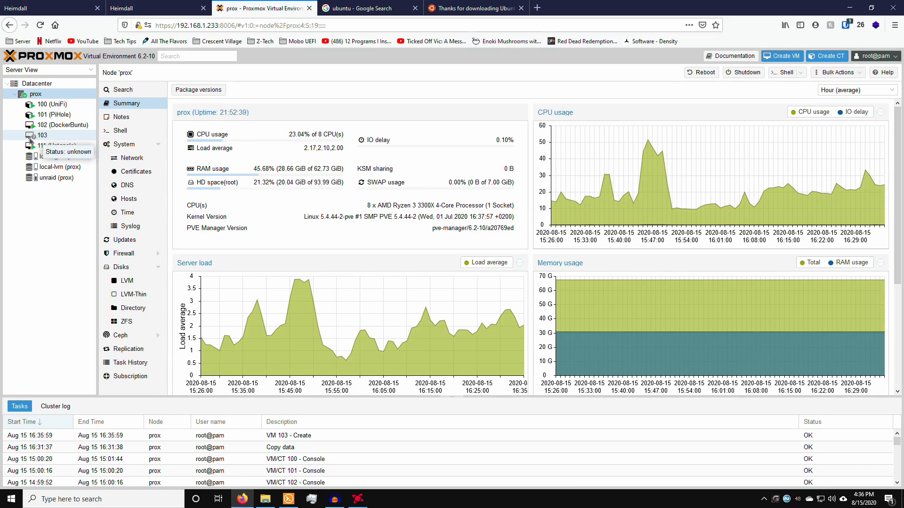
Step: Select VM 103, widen the resource tree, check its console and hardware, then start it
{"action": "left_click", "coordinate": [55, 140]}
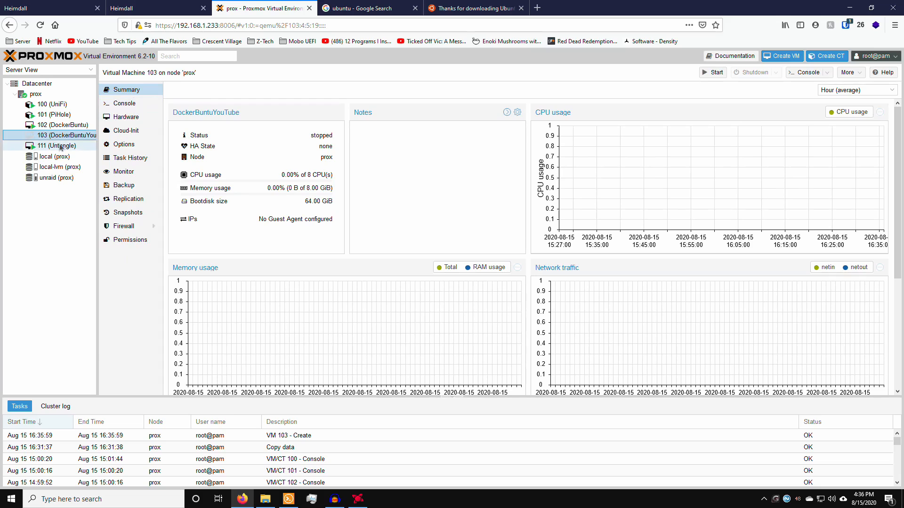
{"action": "left_click_drag", "start_coordinate": [165, 149], "coordinate": [166, 150]}
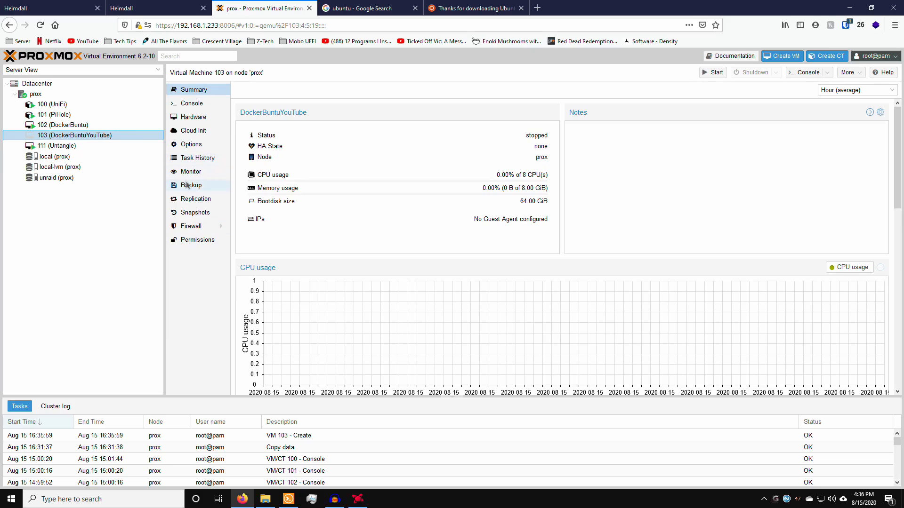
{"action": "left_click", "coordinate": [200, 103]}
{"action": "left_click", "coordinate": [204, 117]}
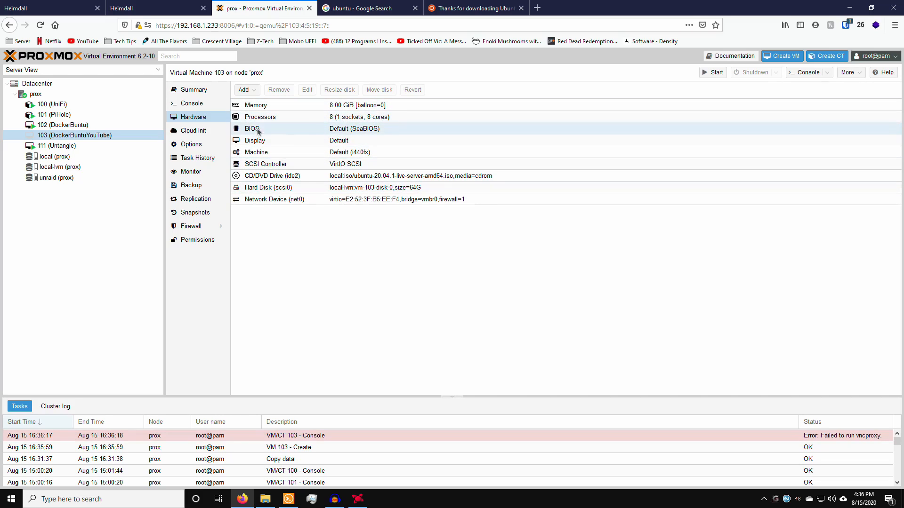
{"action": "left_click", "coordinate": [716, 73]}
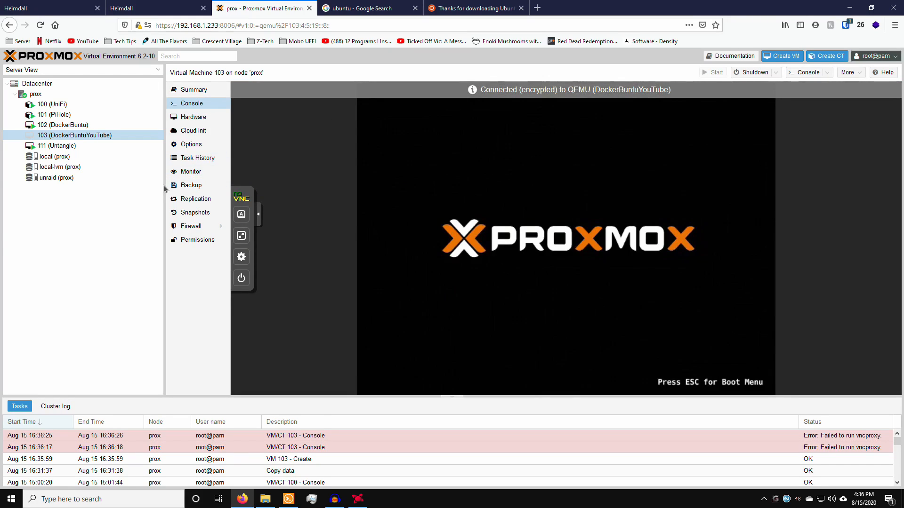
Step: Narrow the resource tree panel so VM 103's console shows the booting Ubuntu installer larger
{"action": "left_click_drag", "start_coordinate": [164, 183], "coordinate": [115, 181]}
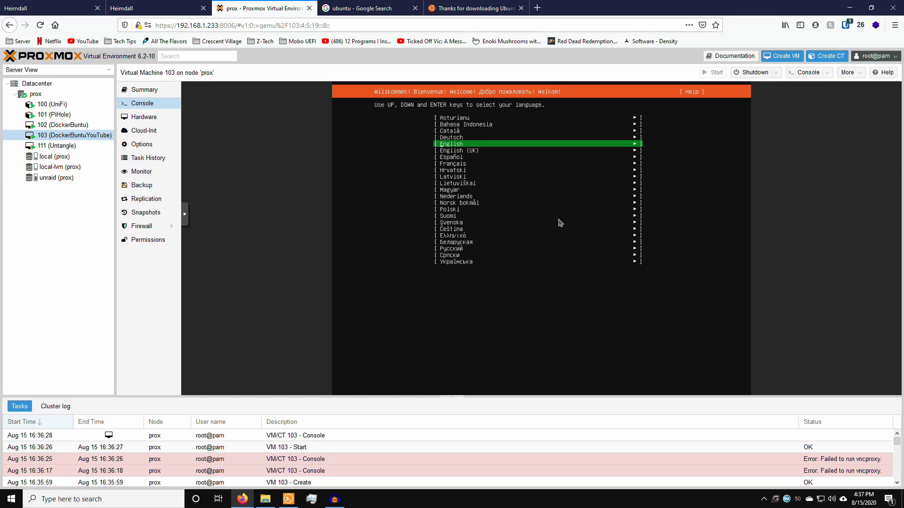
Step: Choose English as the installer language and keep the English (US) keyboard layout
{"action": "key", "text": "Down"}
{"action": "key", "text": "Up"}
{"action": "key", "text": "Return"}
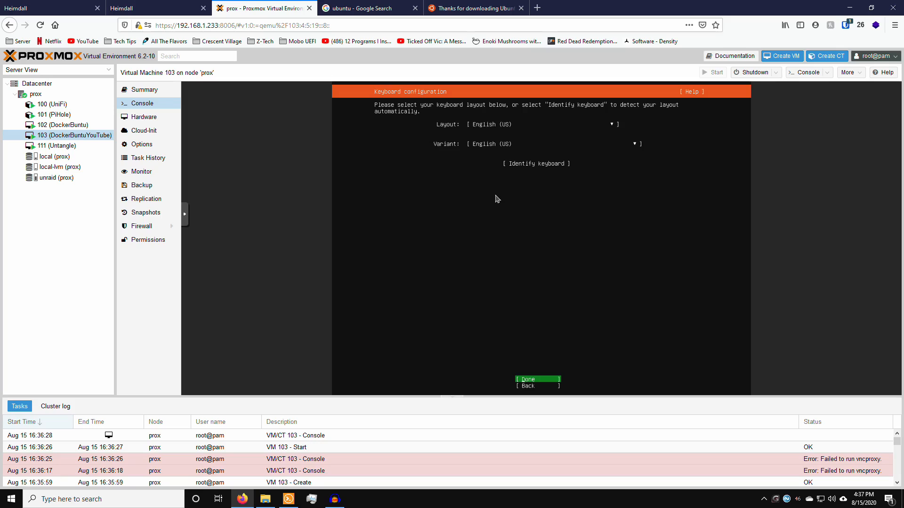
{"action": "key", "text": "Return"}
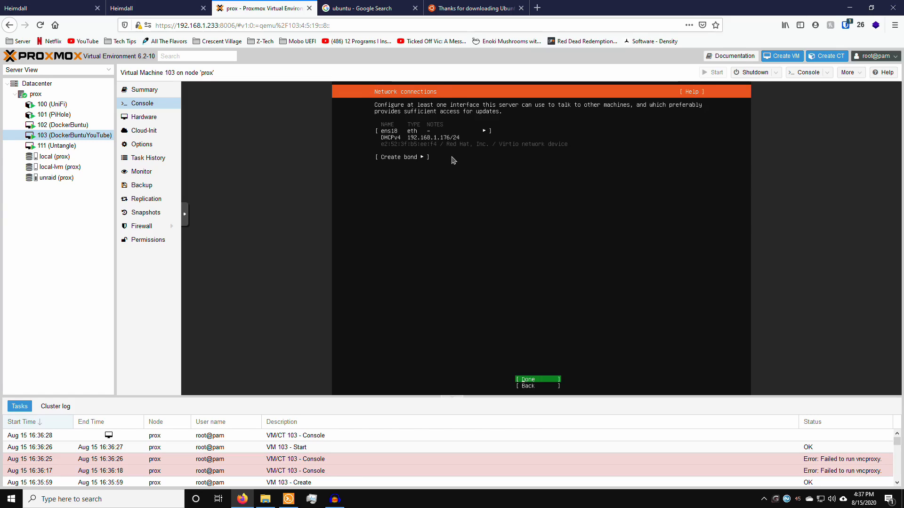
Step: Accept DHCP networking, no proxy and the default Ubuntu archive mirror
{"action": "key", "text": "Return"}
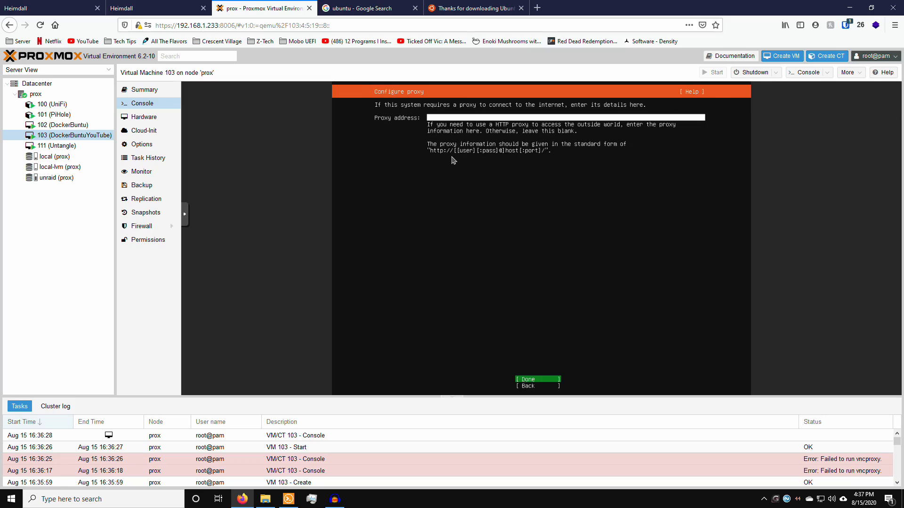
{"action": "key", "text": "Return"}
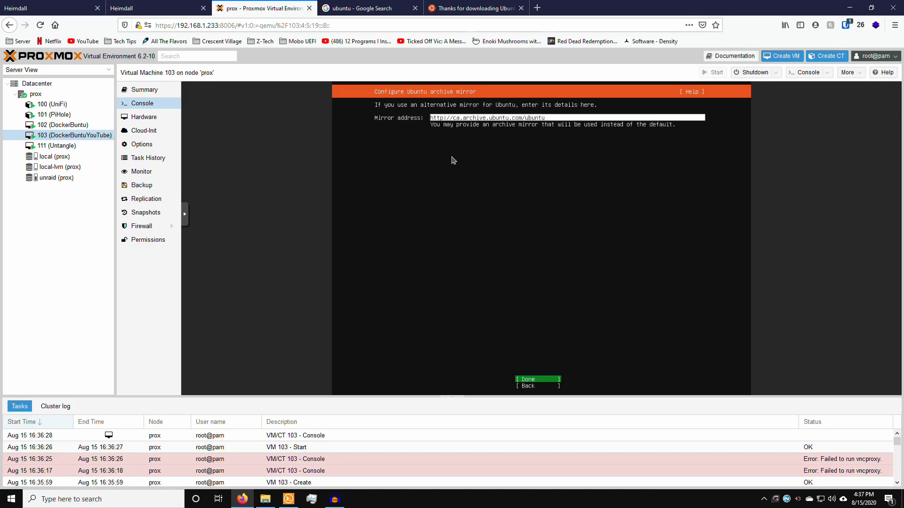
{"action": "key", "text": "Down"}
{"action": "key", "text": "Up"}
{"action": "key", "text": "Return"}
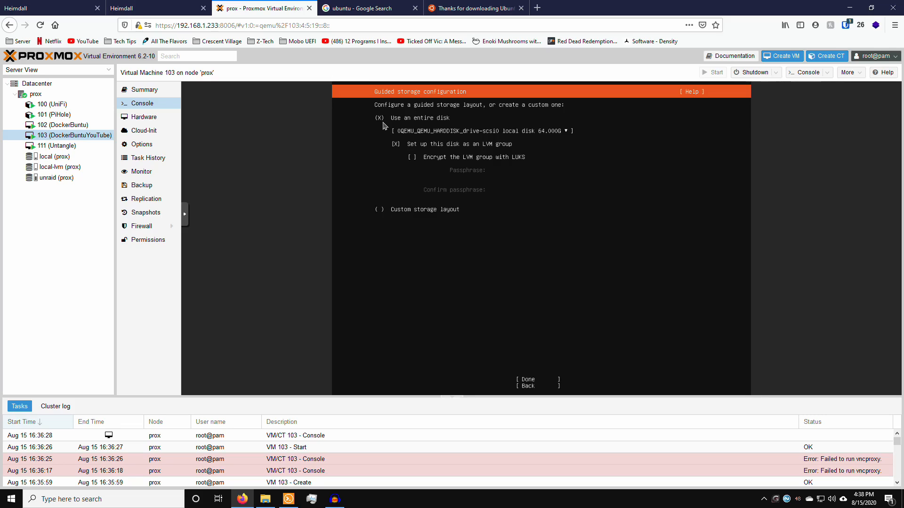
Step: Use the entire 64 GB disk as an LVM group and confirm formatting to start installing
{"action": "key", "text": "Down"}
{"action": "key", "text": "Down"}
{"action": "key", "text": "Tab"}
{"action": "key", "text": "Return"}
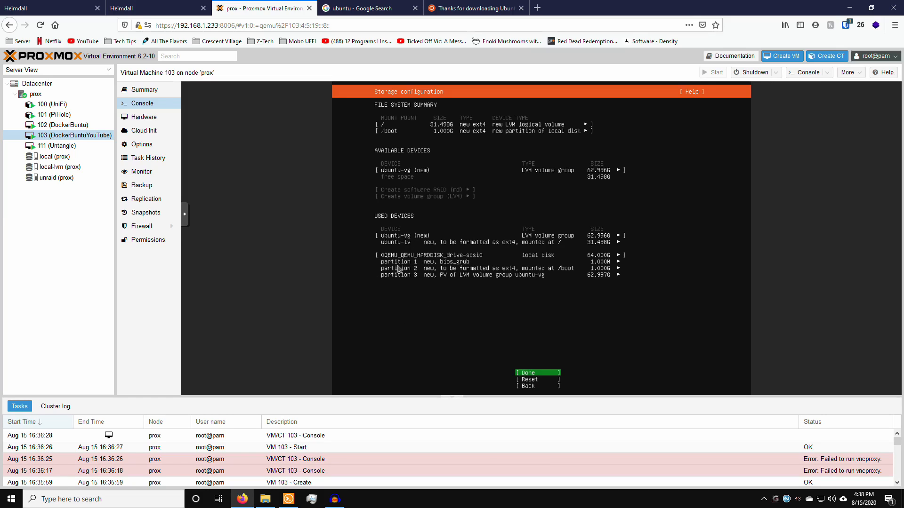
{"action": "key", "text": "Return"}
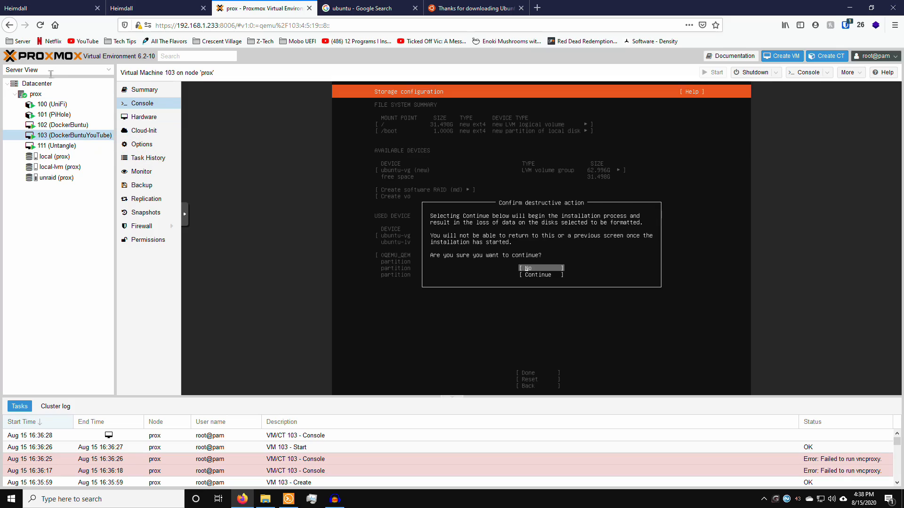
{"action": "key", "text": "Down"}
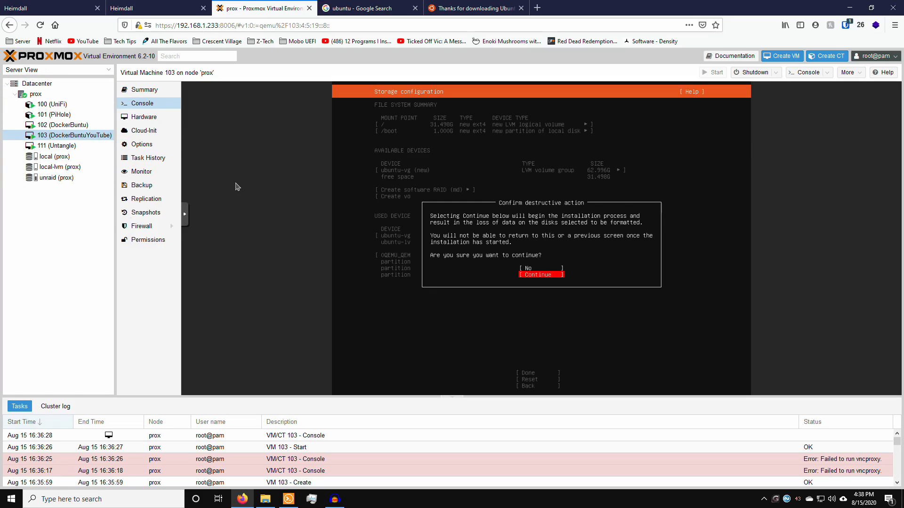
{"action": "key", "text": "Return"}
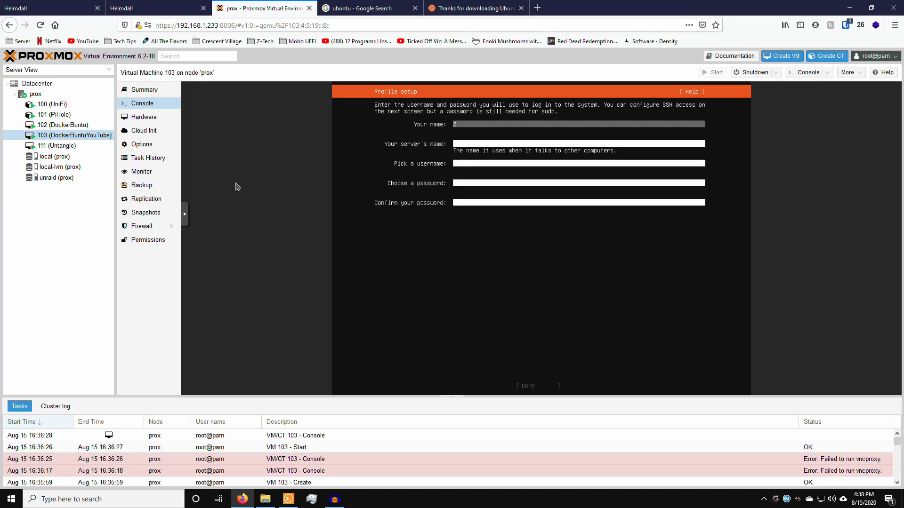
Step: Fill in the profile: the user's full name, server name dockerbuntuyoutube, username and password
{"action": "type", "text": "Z"}
{"action": "key", "text": "Tab"}
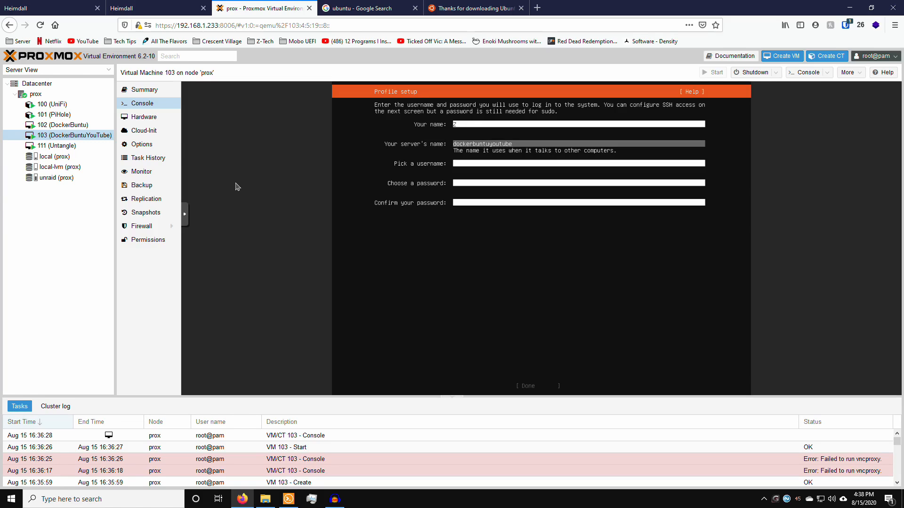
{"action": "key", "text": "Tab"}
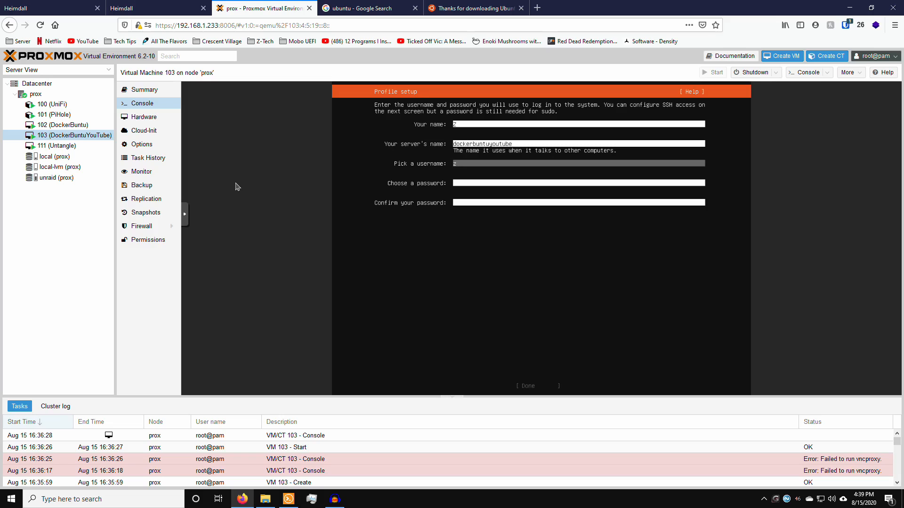
{"action": "key", "text": "Tab"}
{"action": "type", "text": "z"}
{"action": "key", "text": "Tab"}
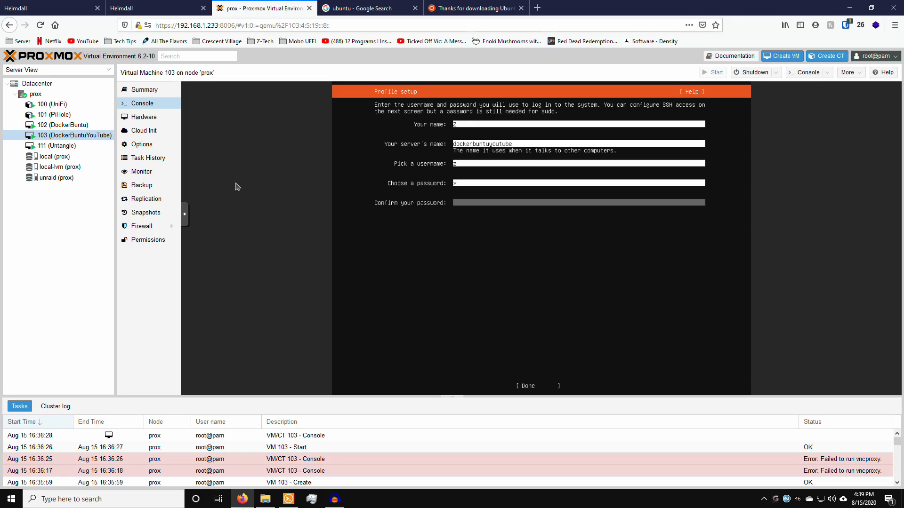
{"action": "key", "text": "Tab"}
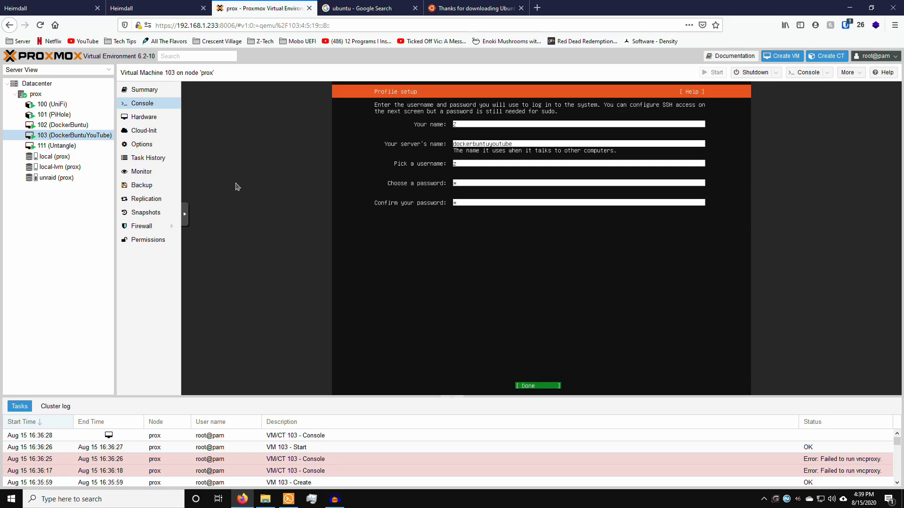
{"action": "key", "text": "Return"}
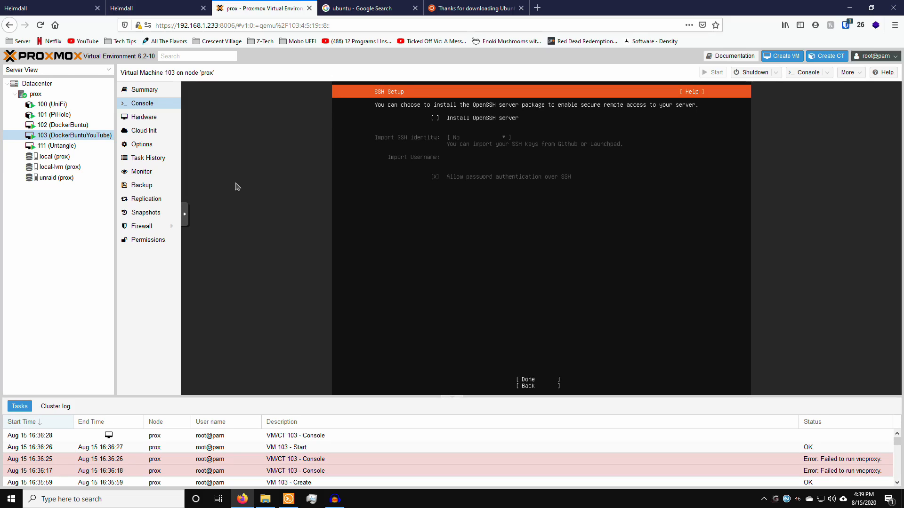
Step: Tick 'Install OpenSSH server' on the SSH Setup screen
{"action": "key", "text": "space"}
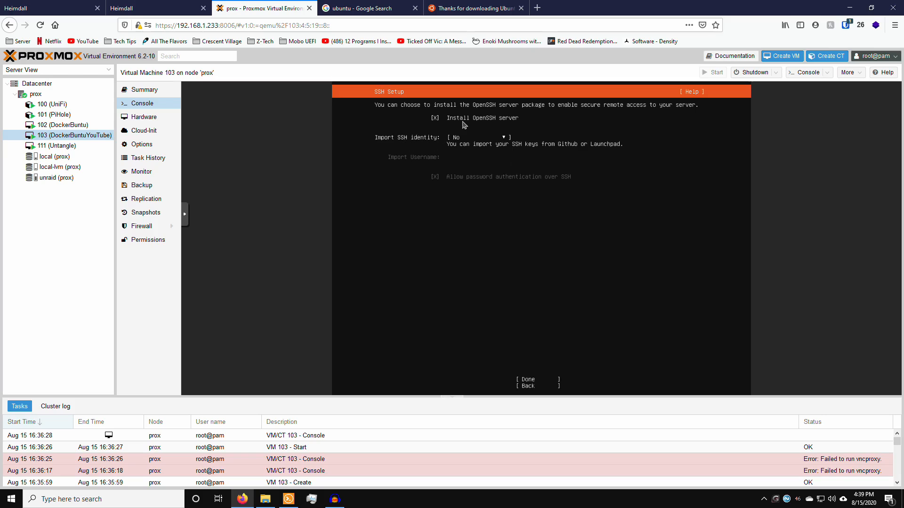
{"action": "key", "text": "Tab"}
{"action": "key", "text": "Tab"}
Step: Confirm the SSH settings and browse the Featured Server Snaps list down to docker
{"action": "key", "text": "Return"}
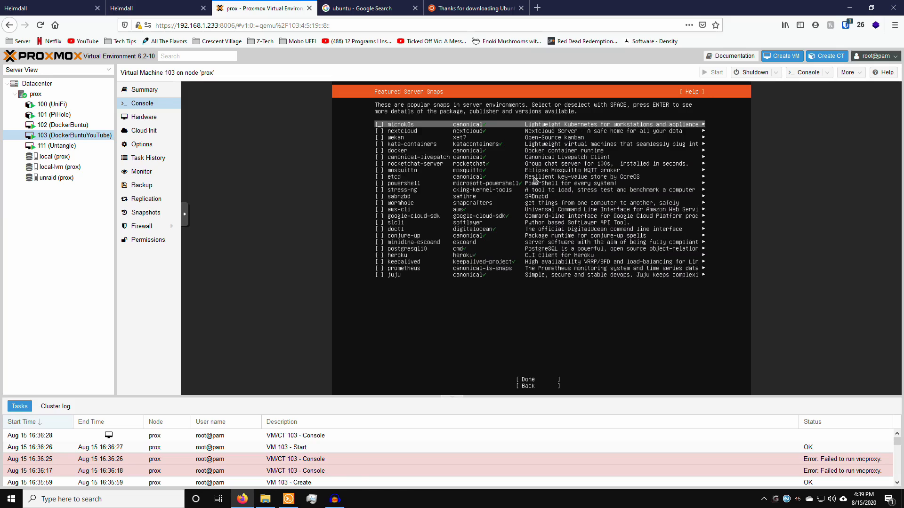
{"action": "key", "text": "Down"}
{"action": "key", "text": "Down"}
{"action": "key", "text": "Down"}
{"action": "key", "text": "Down"}
{"action": "key", "text": "Down"}
{"action": "key", "text": "Down"}
{"action": "key", "text": "Down"}
{"action": "key", "text": "Down"}
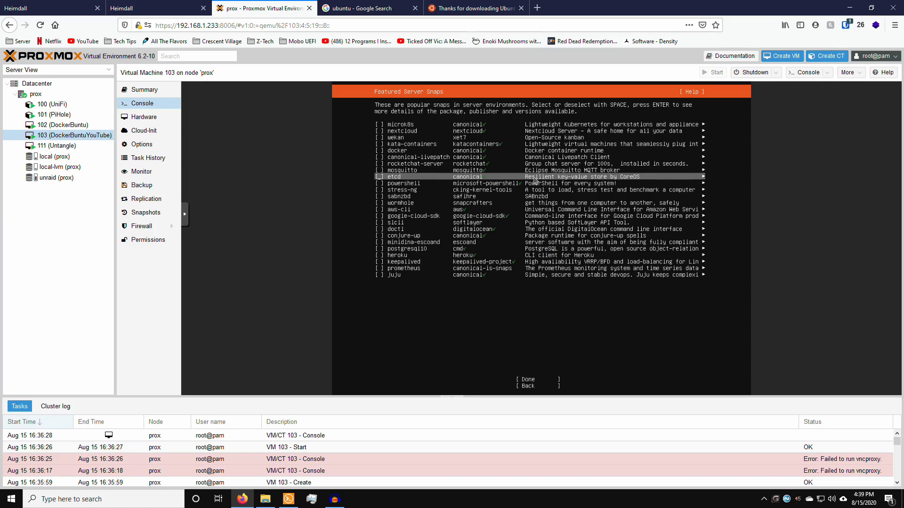
{"action": "key", "text": "Up"}
{"action": "key", "text": "Up"}
{"action": "key", "text": "Up"}
{"action": "key", "text": "Up"}
{"action": "key", "text": "Up"}
{"action": "key", "text": "Up"}
{"action": "key", "text": "Up"}
{"action": "key", "text": "Up"}
{"action": "key", "text": "Down"}
{"action": "key", "text": "Down"}
{"action": "key", "text": "Down"}
{"action": "key", "text": "Down"}
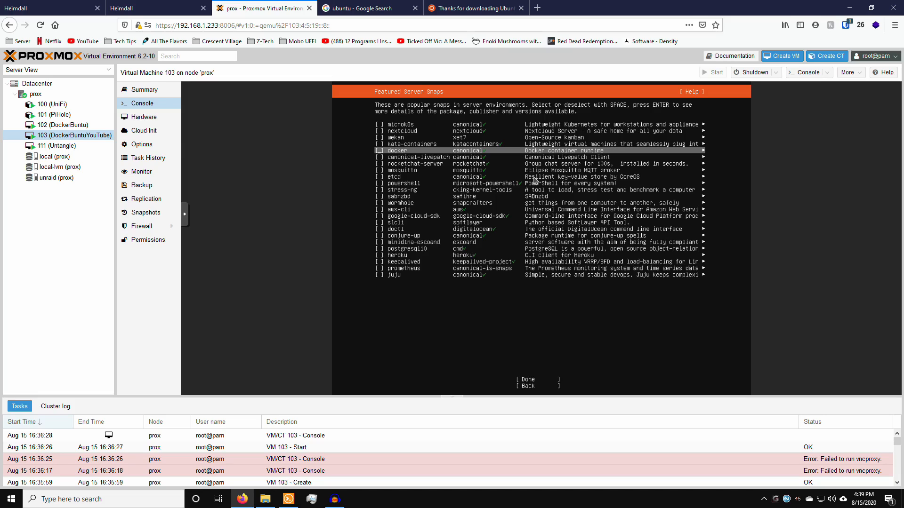
{"action": "key", "text": "Down"}
{"action": "key", "text": "Down"}
{"action": "key", "text": "Down"}
{"action": "key", "text": "Down"}
{"action": "key", "text": "Down"}
{"action": "key", "text": "Down"}
{"action": "key", "text": "Down"}
{"action": "key", "text": "Down"}
{"action": "key", "text": "Down"}
{"action": "key", "text": "Down"}
{"action": "key", "text": "Down"}
{"action": "key", "text": "Down"}
{"action": "key", "text": "Down"}
{"action": "key", "text": "Down"}
{"action": "key", "text": "Down"}
{"action": "key", "text": "Down"}
{"action": "key", "text": "Down"}
{"action": "key", "text": "Down"}
{"action": "key", "text": "Down"}
{"action": "key", "text": "Down"}
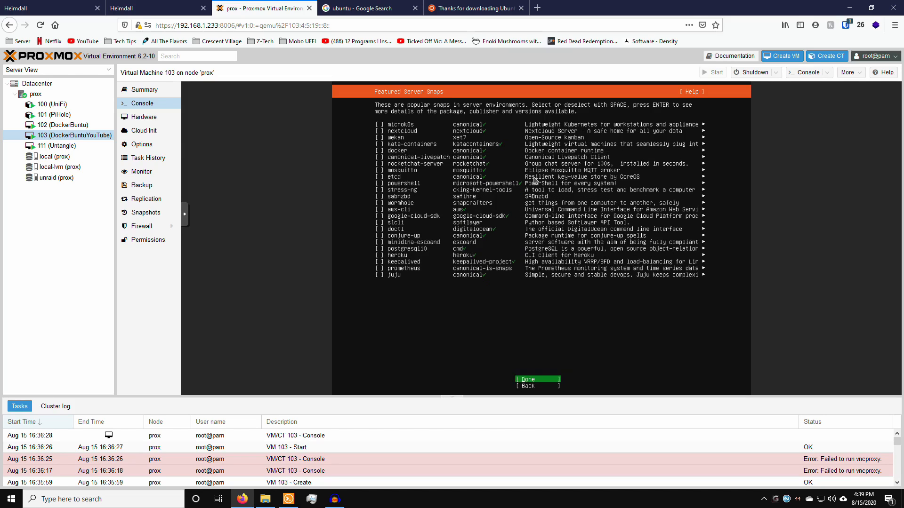
{"action": "key", "text": "Up"}
{"action": "key", "text": "Up"}
{"action": "key", "text": "Up"}
{"action": "key", "text": "Up"}
{"action": "key", "text": "Up"}
{"action": "key", "text": "Up"}
{"action": "key", "text": "Up"}
{"action": "key", "text": "Up"}
{"action": "key", "text": "Up"}
{"action": "key", "text": "Up"}
{"action": "key", "text": "Up"}
{"action": "key", "text": "Up"}
{"action": "key", "text": "Up"}
{"action": "key", "text": "Up"}
{"action": "key", "text": "Up"}
{"action": "key", "text": "Up"}
{"action": "key", "text": "Up"}
{"action": "key", "text": "Up"}
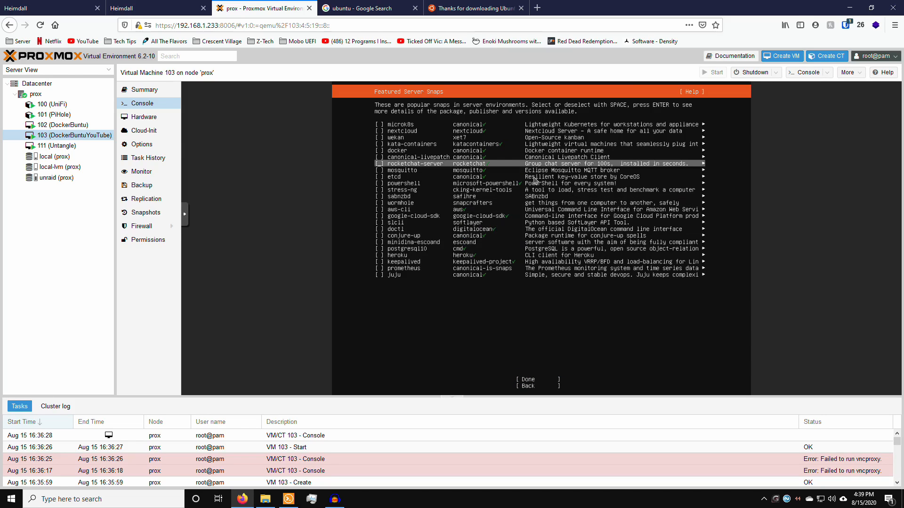
{"action": "key", "text": "Up"}
{"action": "key", "text": "Up"}
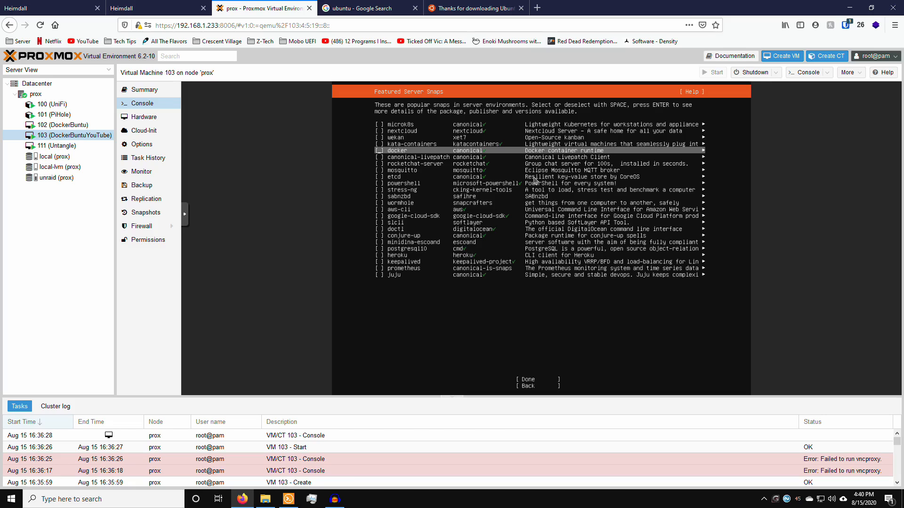
Step: Leave every featured snap, including docker, unselected and continue the installation
{"action": "key", "text": "Down"}
{"action": "key", "text": "Up"}
{"action": "key", "text": "Up"}
{"action": "key", "text": "Up"}
{"action": "key", "text": "Up"}
{"action": "key", "text": "Up"}
{"action": "key", "text": "Up"}
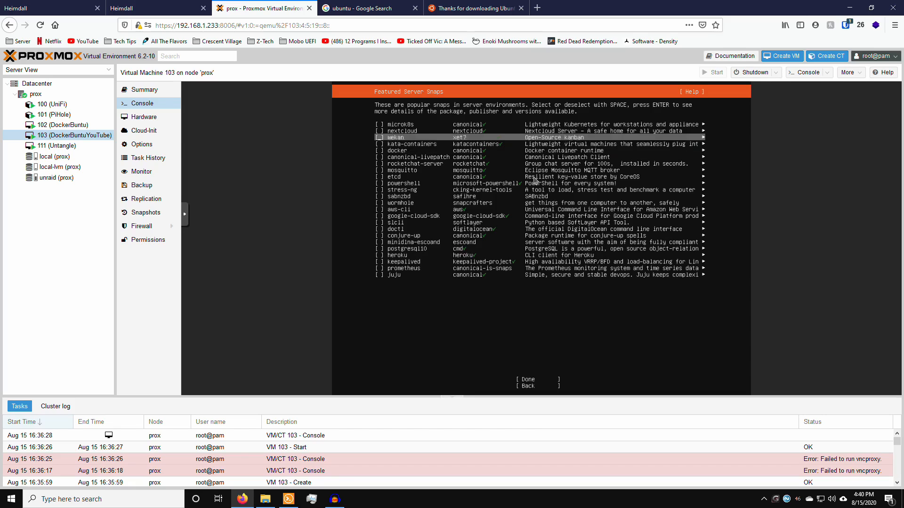
{"action": "key", "text": "Down"}
{"action": "key", "text": "Down"}
{"action": "key", "text": "Down"}
{"action": "key", "text": "Down"}
{"action": "key", "text": "Down"}
{"action": "key", "text": "Down"}
{"action": "key", "text": "Down"}
{"action": "key", "text": "Down"}
{"action": "key", "text": "Down"}
{"action": "key", "text": "Down"}
{"action": "key", "text": "Down"}
{"action": "key", "text": "Down"}
{"action": "key", "text": "Down"}
{"action": "key", "text": "Down"}
{"action": "key", "text": "Down"}
{"action": "key", "text": "Down"}
{"action": "key", "text": "Down"}
{"action": "key", "text": "Down"}
{"action": "key", "text": "Down"}
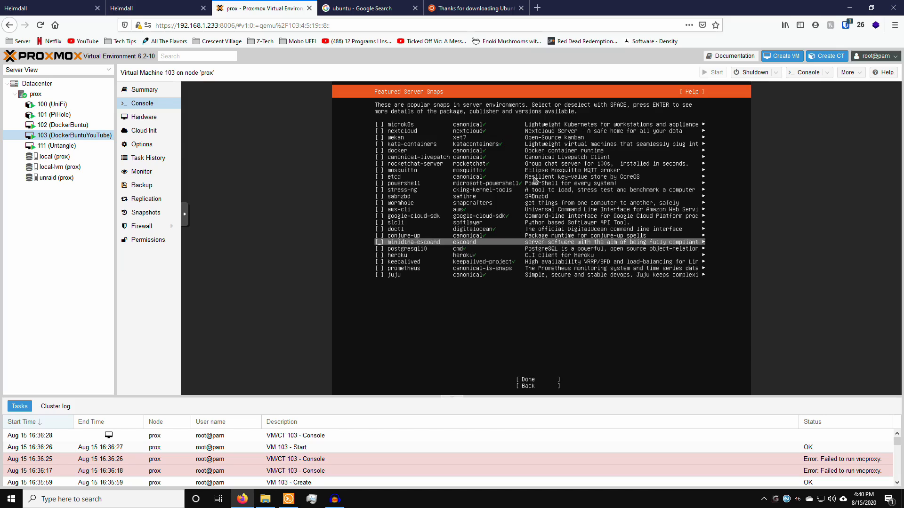
{"action": "key", "text": "Up"}
{"action": "key", "text": "Up"}
{"action": "key", "text": "Up"}
{"action": "key", "text": "Up"}
{"action": "key", "text": "Up"}
{"action": "key", "text": "Up"}
{"action": "key", "text": "Up"}
{"action": "key", "text": "Up"}
{"action": "key", "text": "Up"}
{"action": "key", "text": "Up"}
{"action": "key", "text": "Up"}
{"action": "key", "text": "Up"}
{"action": "key", "text": "Up"}
{"action": "key", "text": "Up"}
{"action": "key", "text": "Up"}
{"action": "key", "text": "Up"}
{"action": "key", "text": "Up"}
{"action": "key", "text": "Up"}
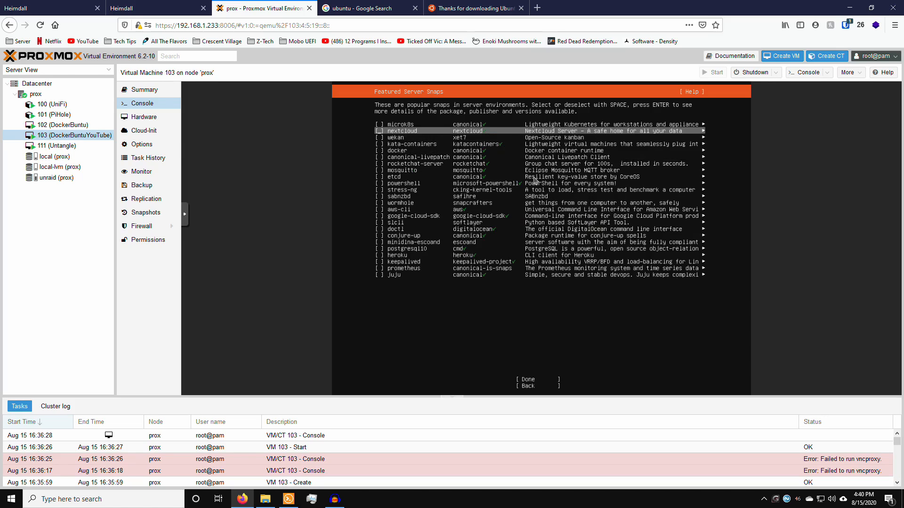
{"action": "key", "text": "Down"}
{"action": "key", "text": "Down"}
{"action": "key", "text": "Down"}
{"action": "key", "text": "Down"}
{"action": "key", "text": "Down"}
{"action": "key", "text": "Up"}
{"action": "key", "text": "Up"}
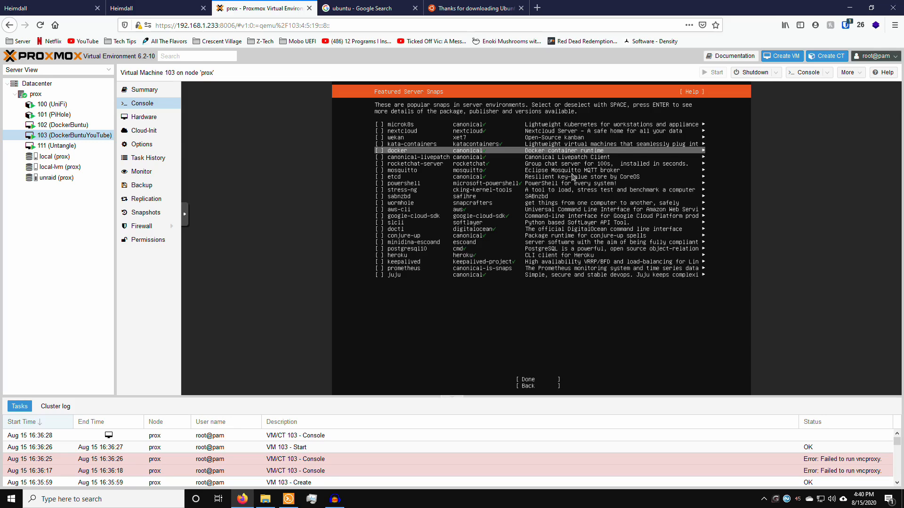
{"action": "key", "text": "Tab"}
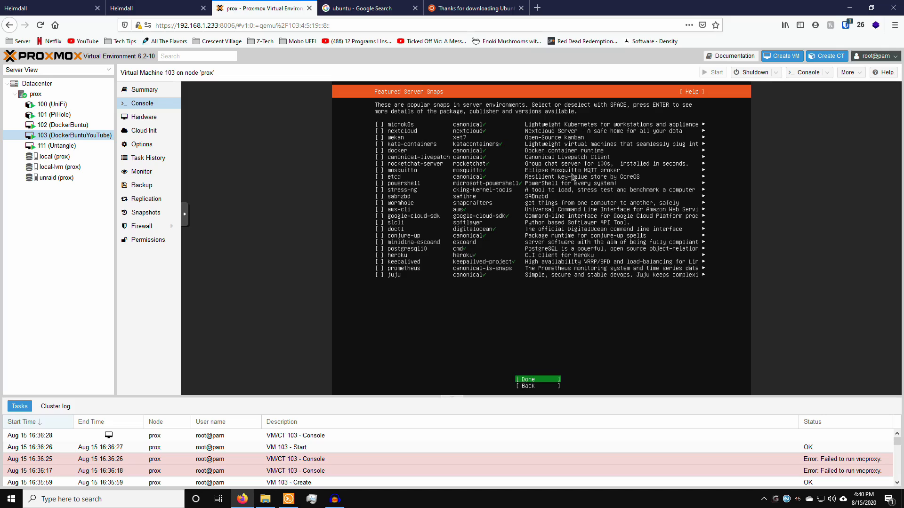
{"action": "key", "text": "Return"}
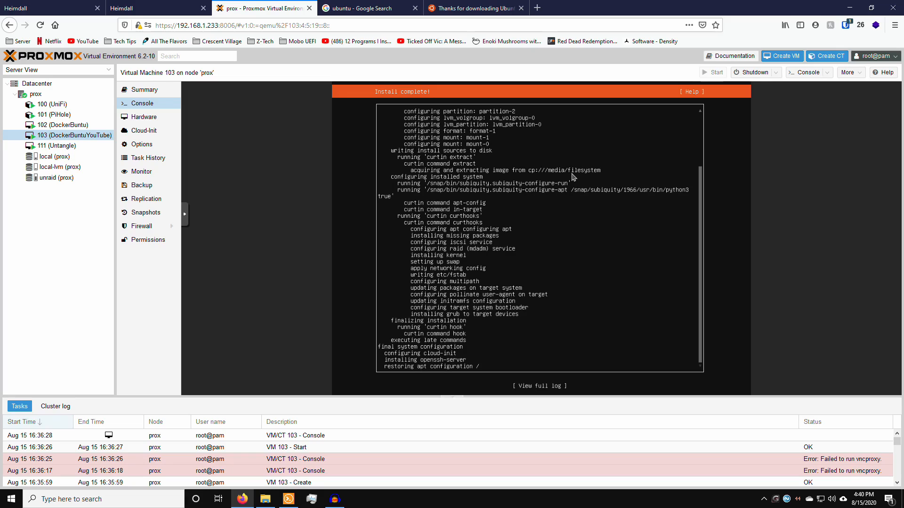
Step: Check VM 103's Summary charts, then return to the Console showing installation complete
{"action": "left_click", "coordinate": [146, 90]}
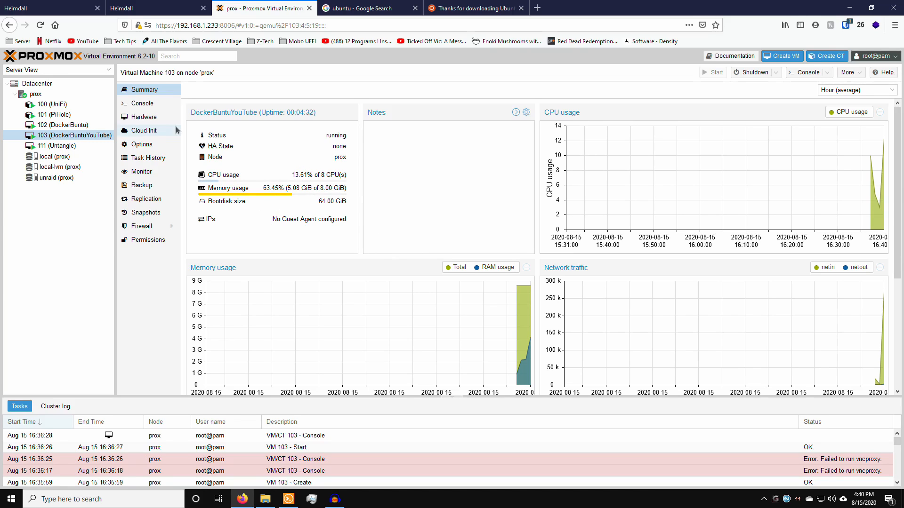
{"action": "left_click", "coordinate": [162, 108]}
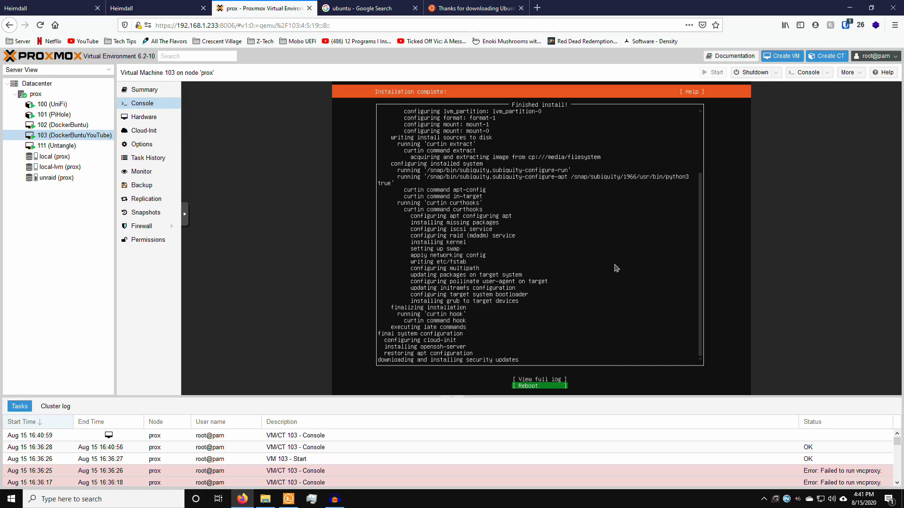
Step: Reboot the installed Ubuntu VM, glancing at Solar-PuTTY's saved sessions while it restarts
{"action": "key", "text": "Return"}
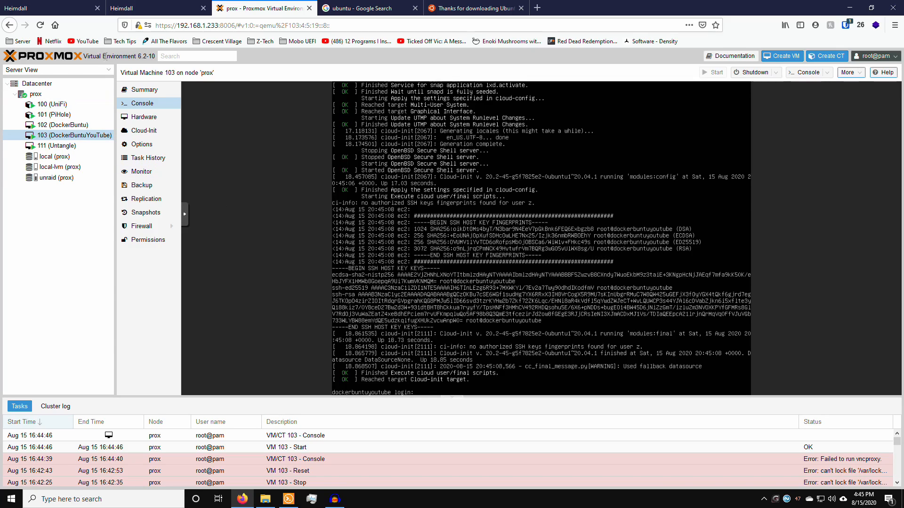
{"action": "left_click", "coordinate": [288, 499]}
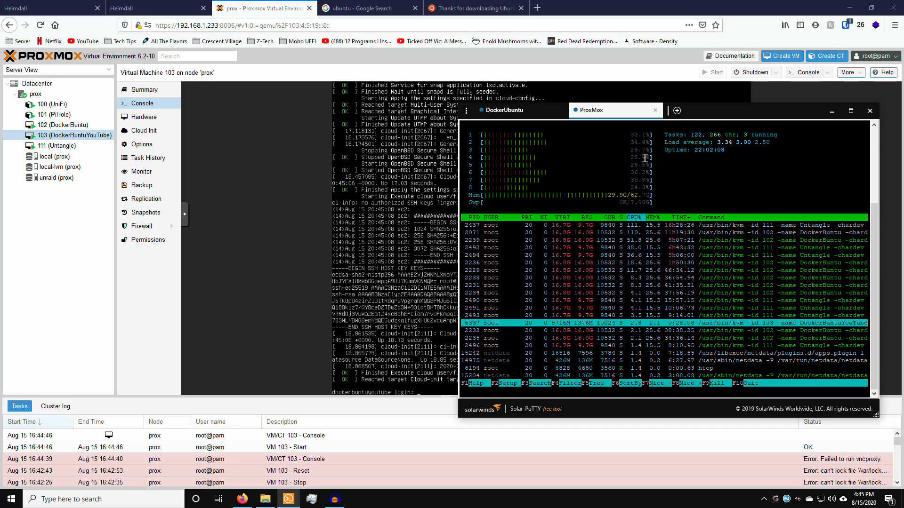
{"action": "left_click", "coordinate": [677, 111]}
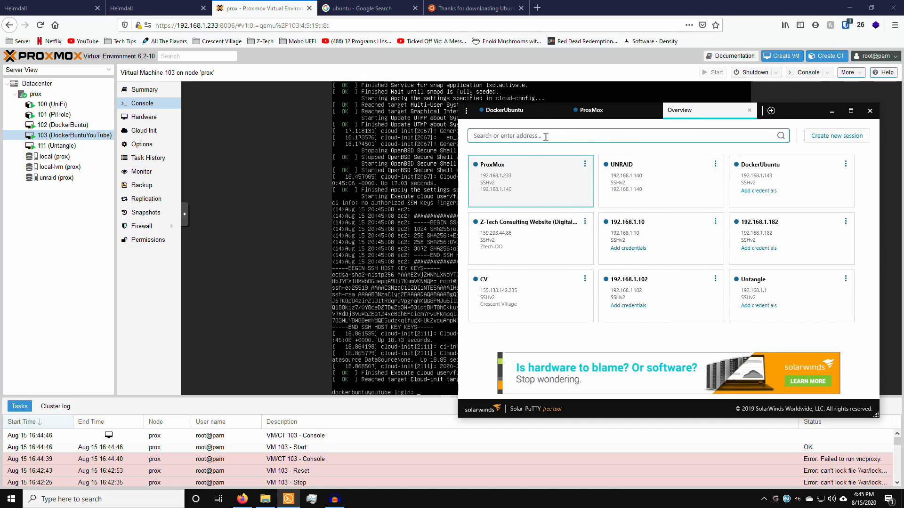
{"action": "left_click", "coordinate": [361, 214]}
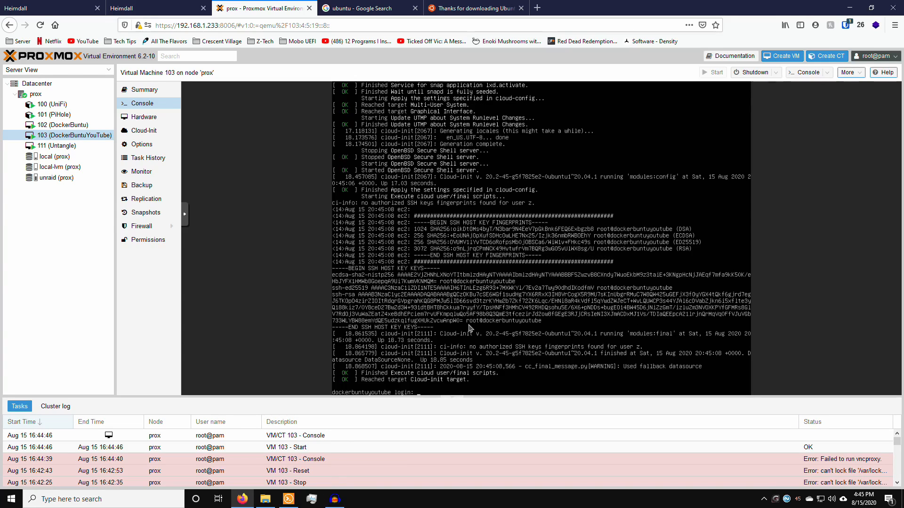
Step: Log in on the console and run ip a, showing ens18 at 192.168.1.176/24
{"action": "type", "text": "z"}
{"action": "key", "text": "Return"}
{"action": "key", "text": "Return"}
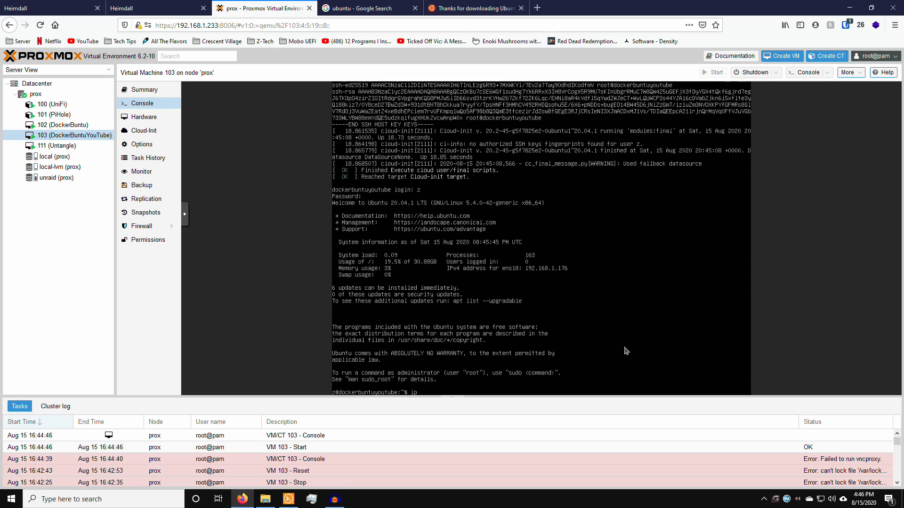
{"action": "key", "text": "Return"}
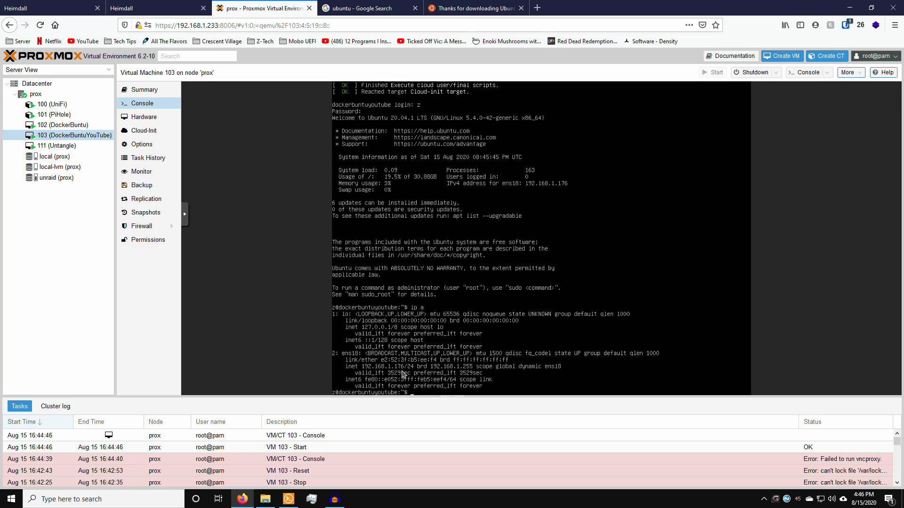
Step: From Solar-PuTTY's sessions overview, connect to the Ubuntu VM at 192.168.1.176
{"action": "left_click", "coordinate": [289, 500]}
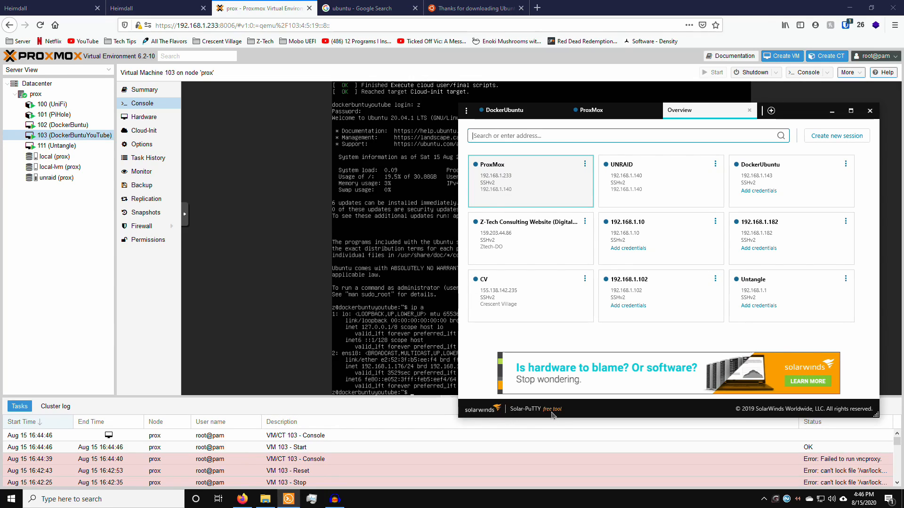
{"action": "left_click", "coordinate": [518, 135]}
{"action": "left_click", "coordinate": [589, 110]}
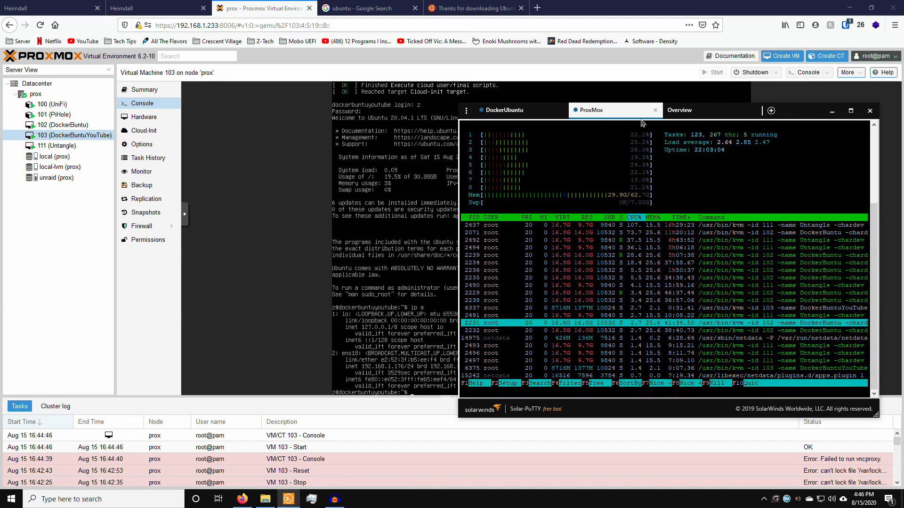
{"action": "left_click", "coordinate": [679, 111]}
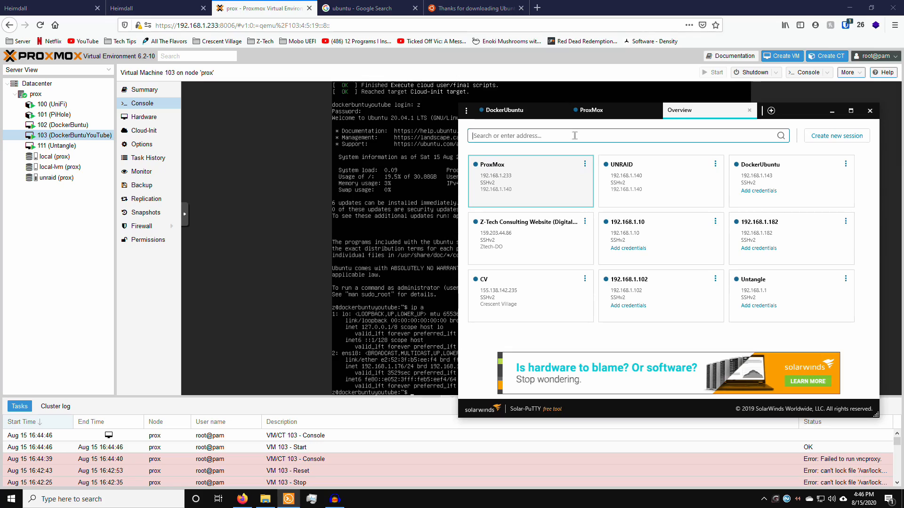
{"action": "type", "text": "192.168"}
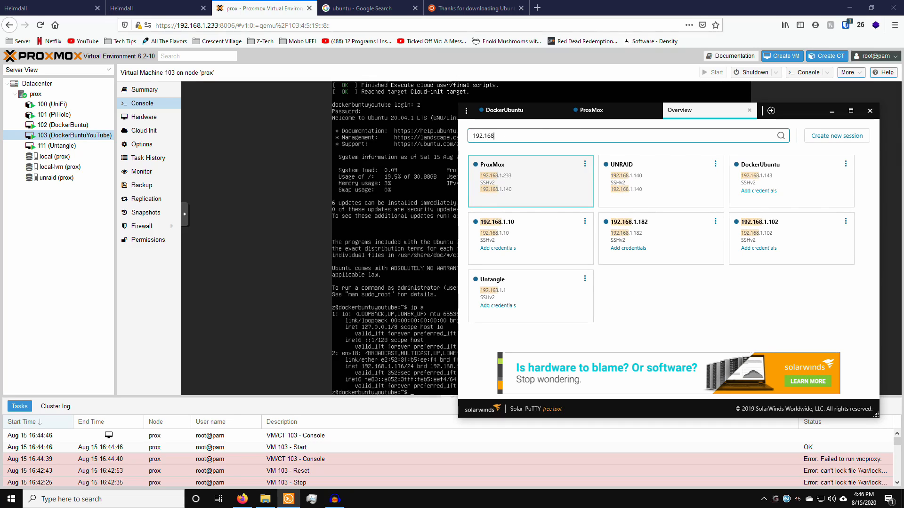
{"action": "type", "text": ".1.17"}
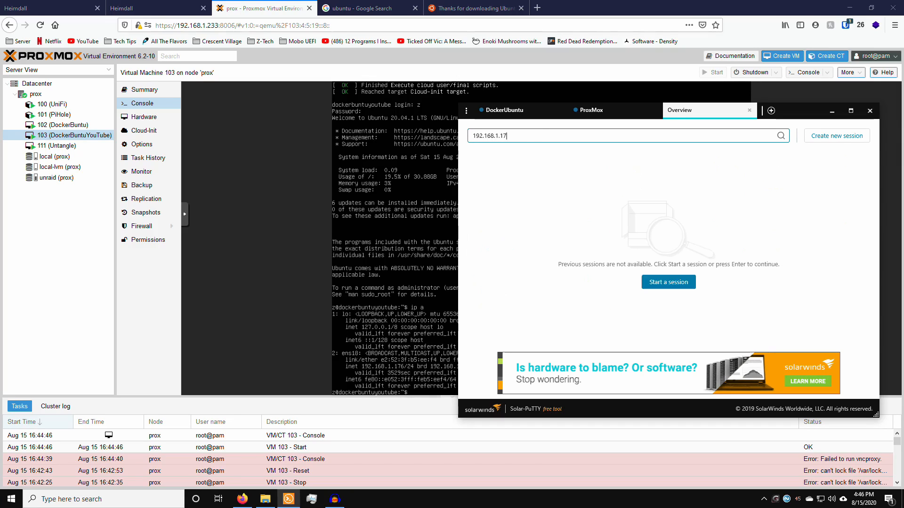
{"action": "type", "text": "6"}
{"action": "key", "text": "Return"}
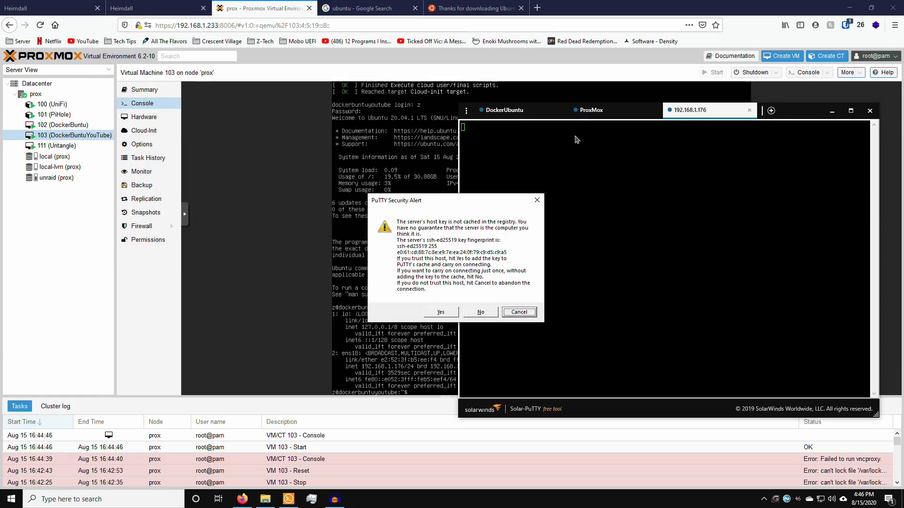
Step: Trust the VM's SSH host key and log in with the username
{"action": "left_click_drag", "start_coordinate": [443, 201], "coordinate": [515, 179]}
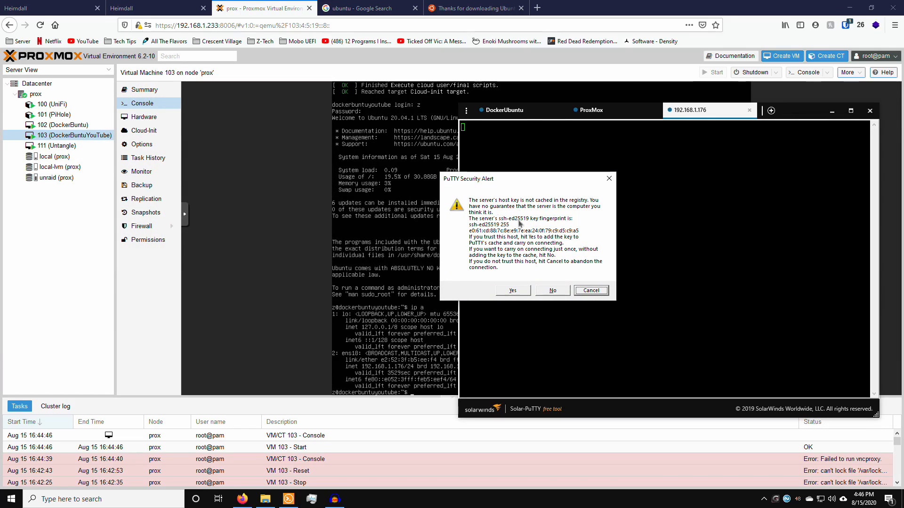
{"action": "left_click", "coordinate": [513, 290]}
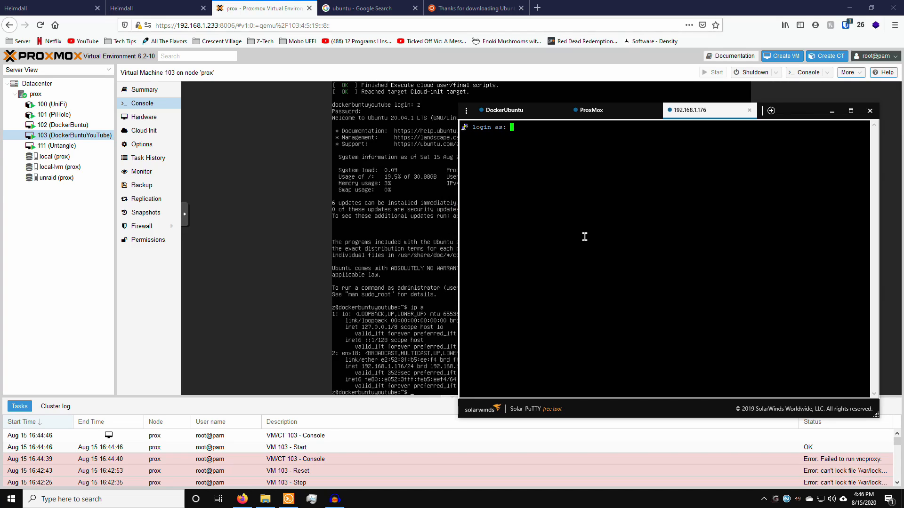
{"action": "type", "text": "z"}
{"action": "key", "text": "Return"}
{"action": "key", "text": "Return"}
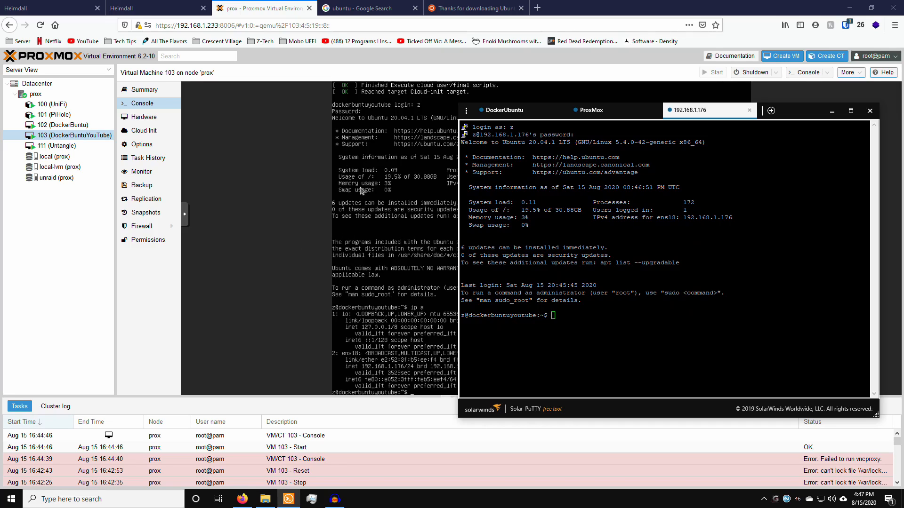
Step: Maximize the SSH session and run sudo apt update, noting the upgradable-packages message
{"action": "left_click_drag", "start_coordinate": [793, 114], "coordinate": [645, 97]}
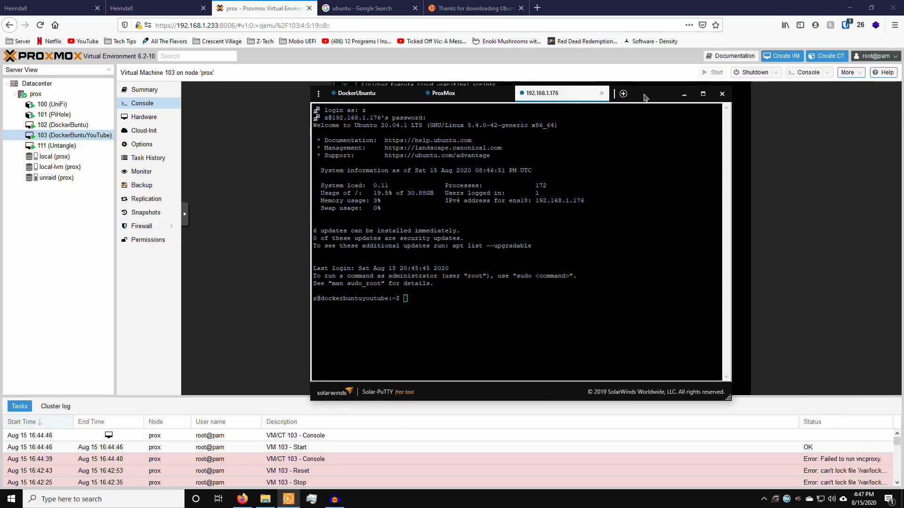
{"action": "double_click", "coordinate": [645, 98]}
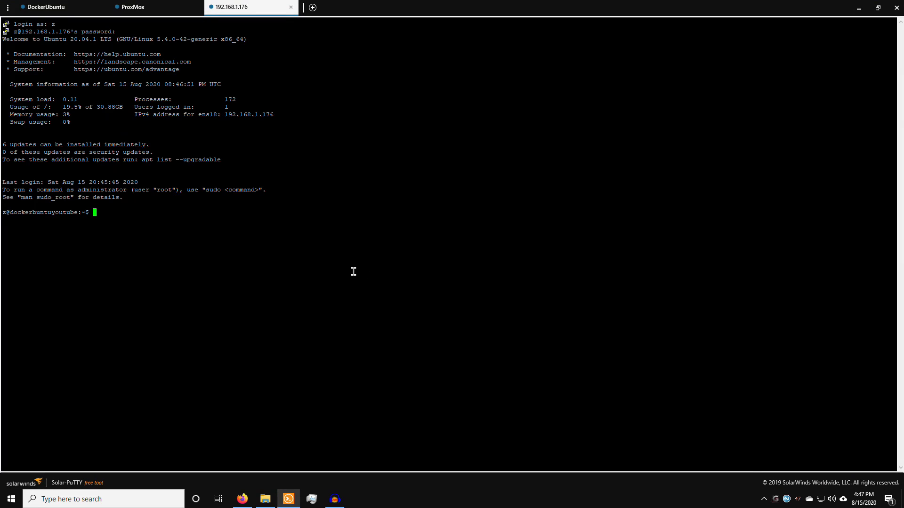
{"action": "type", "text": "sudo apt update"}
{"action": "key", "text": "Return"}
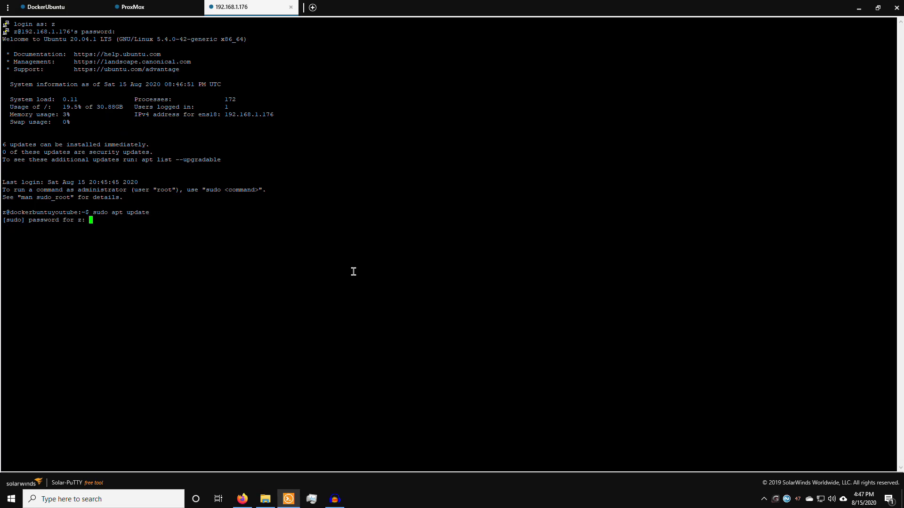
{"action": "key", "text": "Return"}
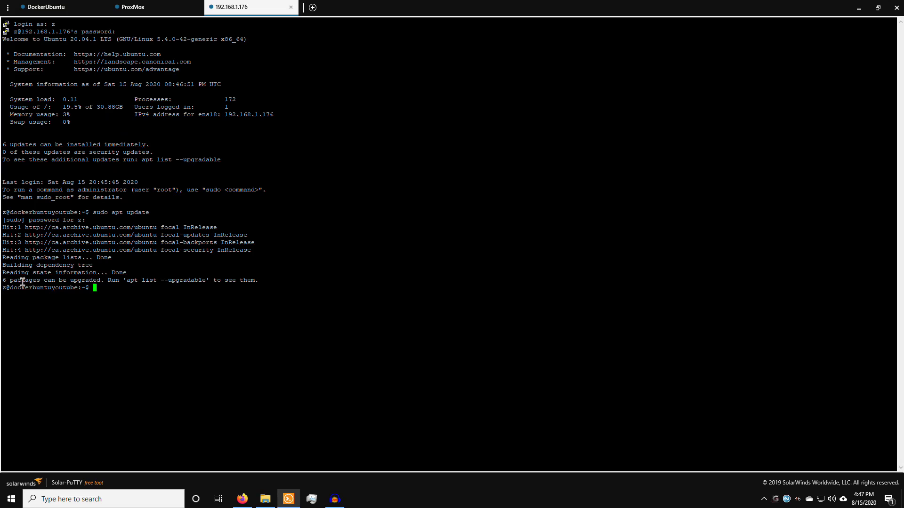
{"action": "left_click_drag", "start_coordinate": [36, 281], "coordinate": [4, 283]}
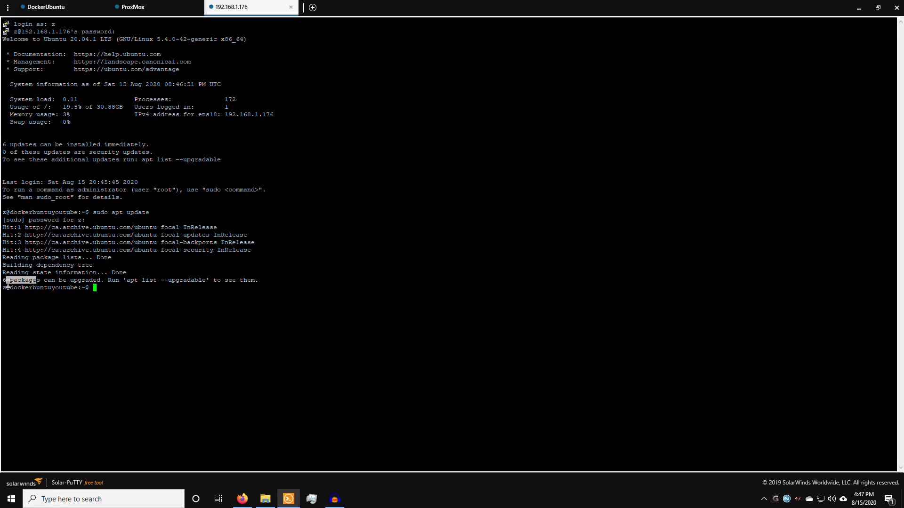
{"action": "left_click", "coordinate": [47, 282]}
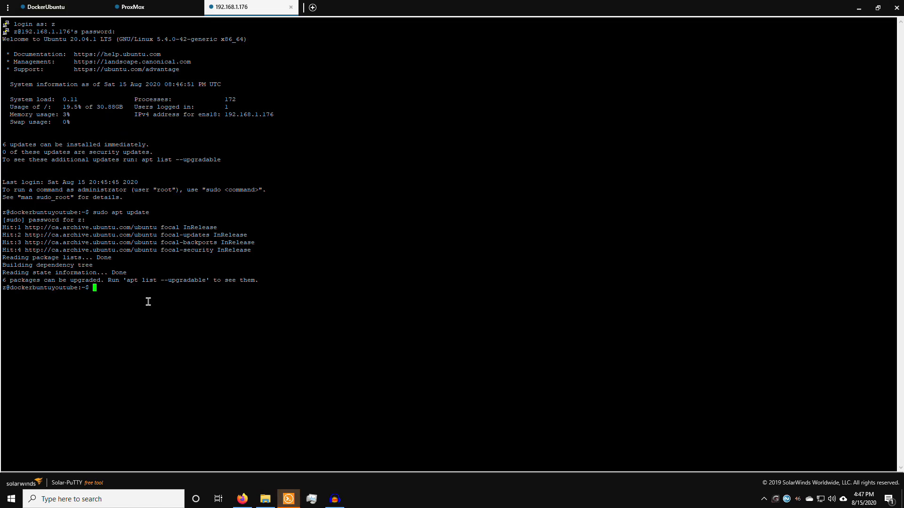
Step: Run sudo apt upgrade and accept the prompt to install the six upgraded packages
{"action": "key", "text": "Up"}
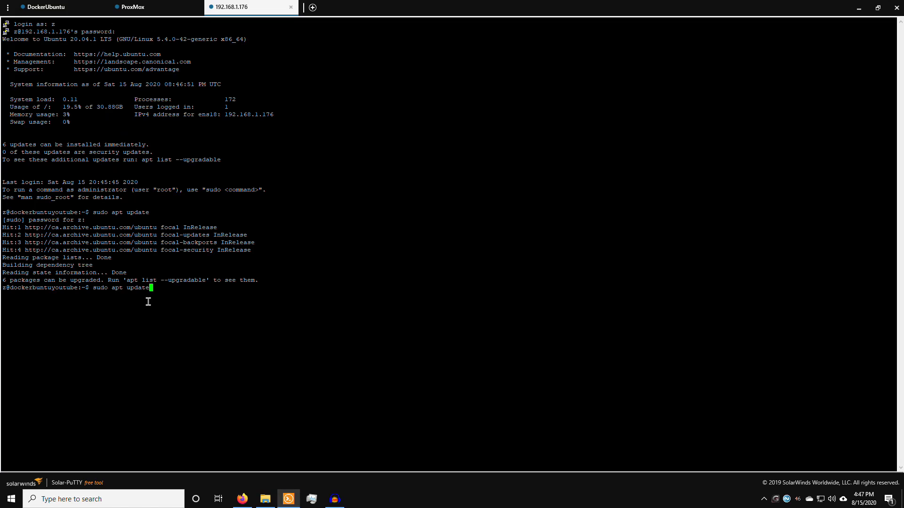
{"action": "key", "text": "Down"}
{"action": "key", "text": "Up"}
{"action": "key", "text": "Down"}
{"action": "key", "text": "Up"}
{"action": "key", "text": "Down"}
{"action": "key", "text": "Up"}
{"action": "key", "text": "BackSpace"}
{"action": "key", "text": "BackSpace"}
{"action": "key", "text": "BackSpace"}
{"action": "key", "text": "BackSpace"}
{"action": "type", "text": "grade"}
{"action": "key", "text": "Return"}
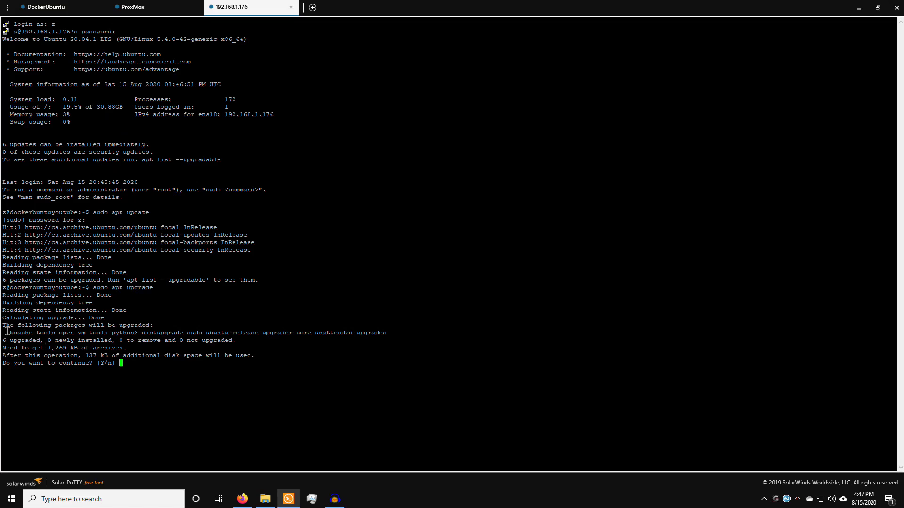
{"action": "left_click_drag", "start_coordinate": [13, 332], "coordinate": [378, 331]}
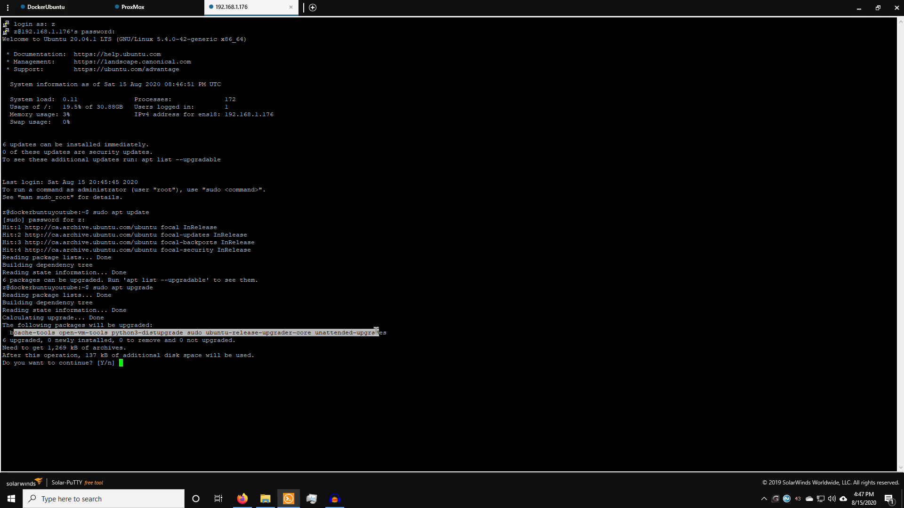
{"action": "left_click", "coordinate": [339, 353]}
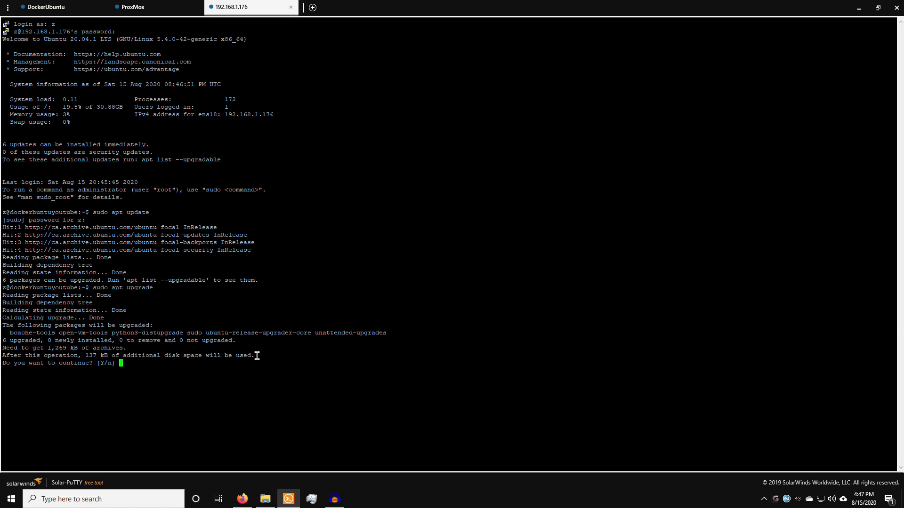
{"action": "key", "text": "Return"}
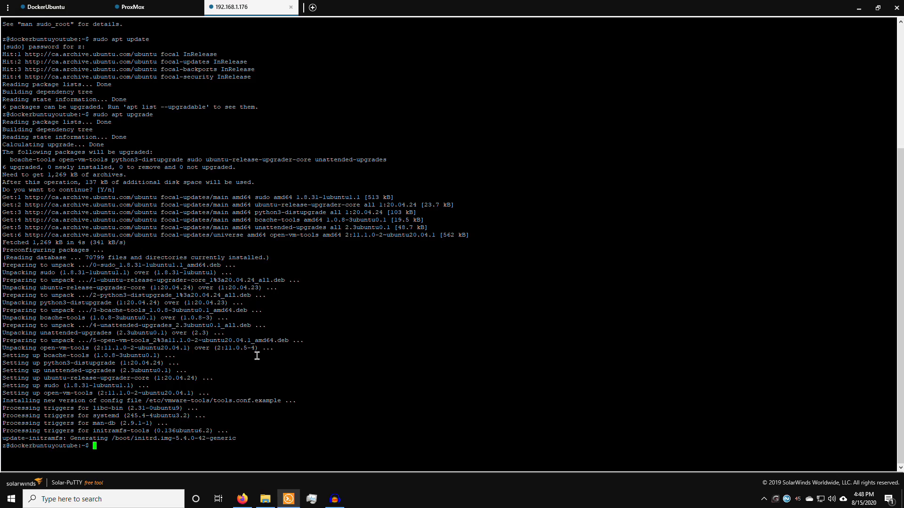
Step: Run sudo reboot, reconnect after the fatal error, log back in and clear the screen
{"action": "type", "text": "sudo reboo"}
{"action": "type", "text": "t"}
{"action": "key", "text": "Return"}
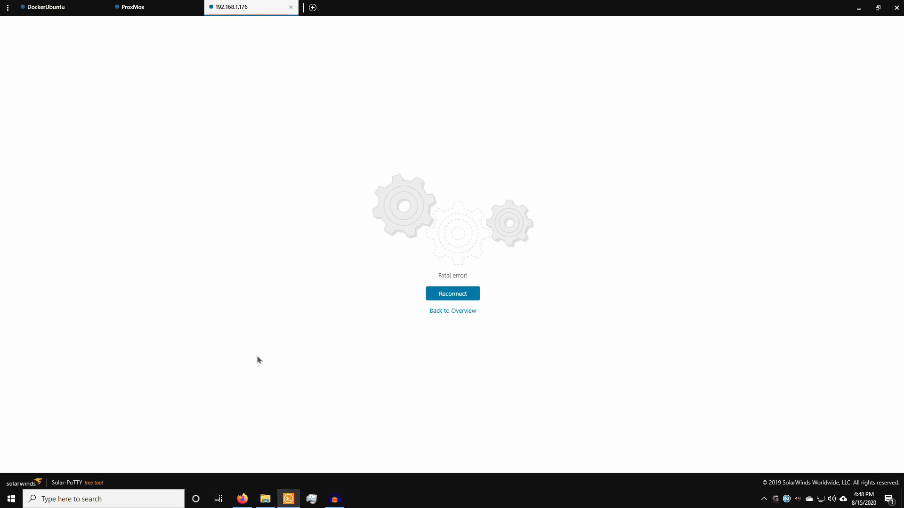
{"action": "left_click", "coordinate": [455, 294]}
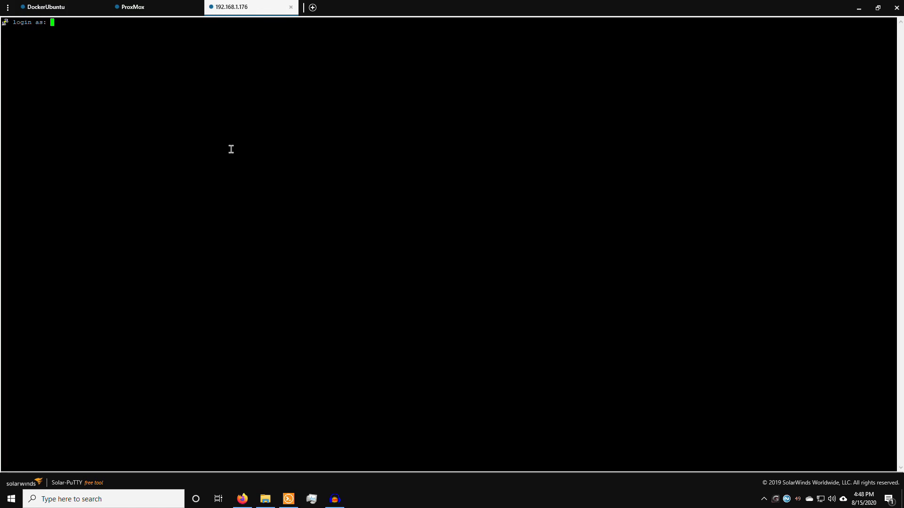
{"action": "type", "text": "z"}
{"action": "key", "text": "Return"}
{"action": "key", "text": "Return"}
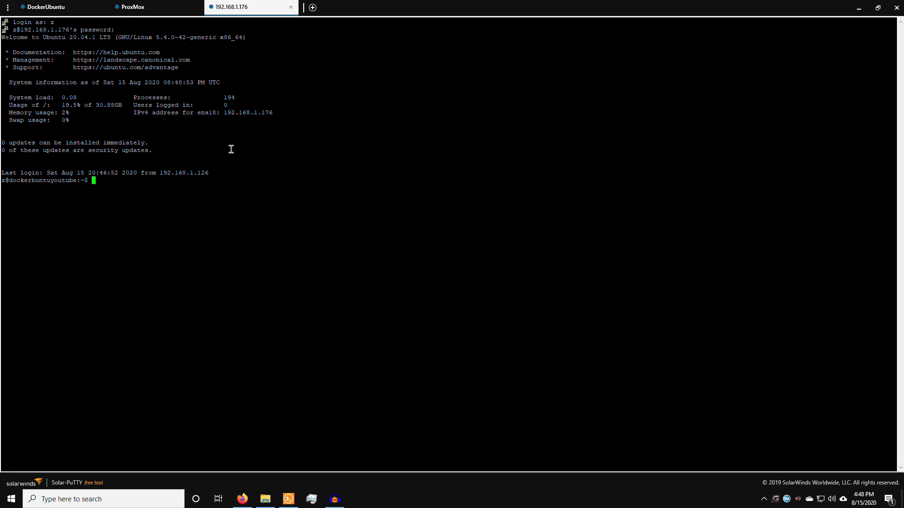
{"action": "type", "text": "clear"}
{"action": "key", "text": "Return"}
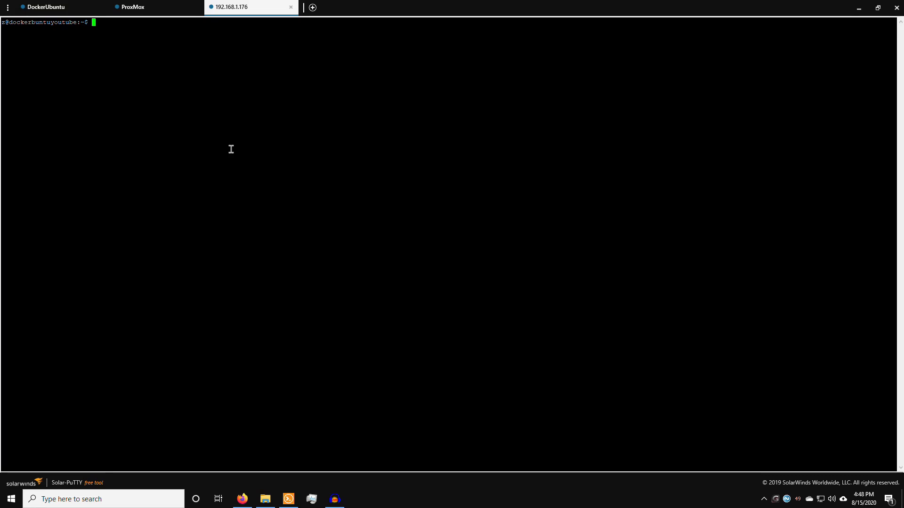
Step: Run date and read the output: Sat 15 Aug 2020 08:49:03 PM UTC
{"action": "type", "text": "date"}
{"action": "key", "text": "Return"}
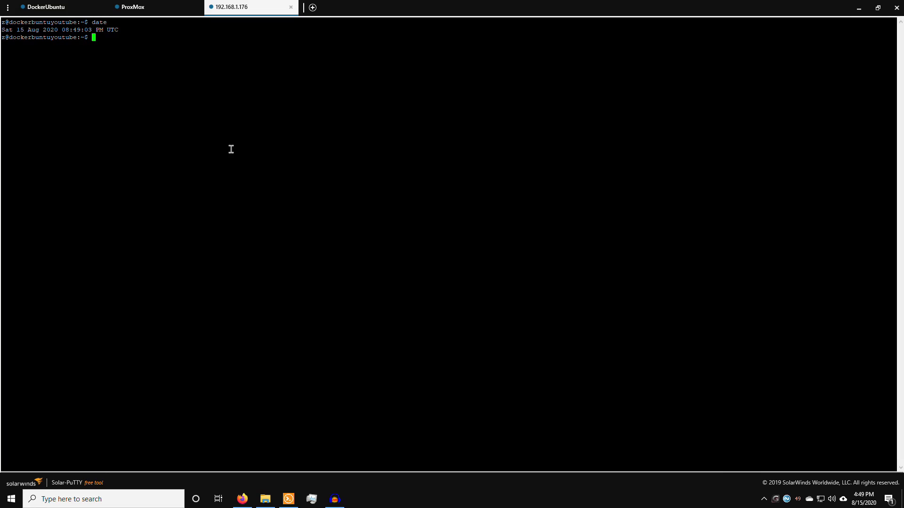
{"action": "left_click_drag", "start_coordinate": [42, 29], "coordinate": [2, 32]}
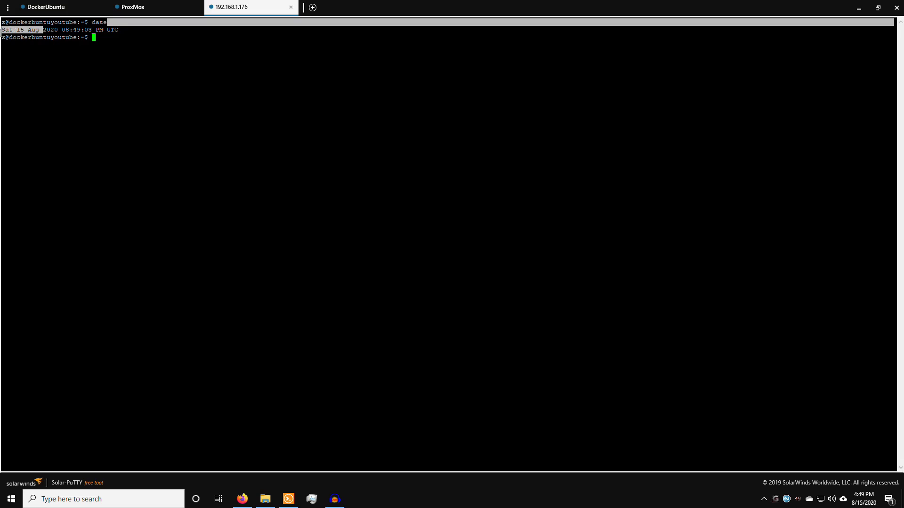
{"action": "left_click_drag", "start_coordinate": [65, 29], "coordinate": [111, 31]}
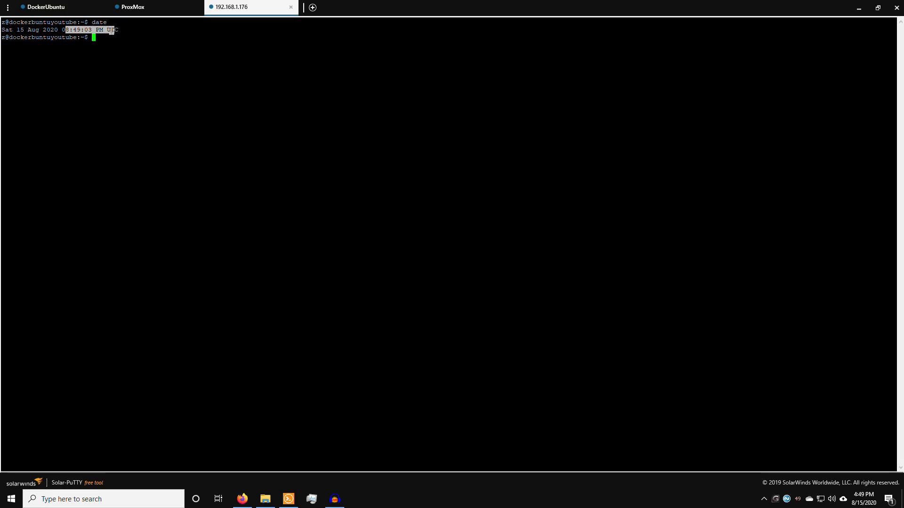
{"action": "double_click", "coordinate": [115, 30]}
{"action": "left_click", "coordinate": [165, 89]}
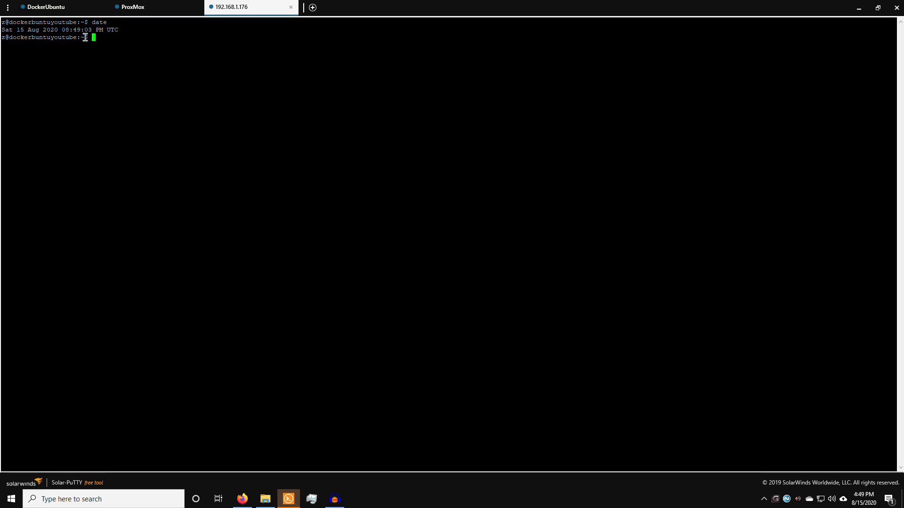
{"action": "left_click_drag", "start_coordinate": [62, 29], "coordinate": [96, 29]}
{"action": "left_click", "coordinate": [130, 51]}
{"action": "left_click_drag", "start_coordinate": [61, 30], "coordinate": [70, 31]}
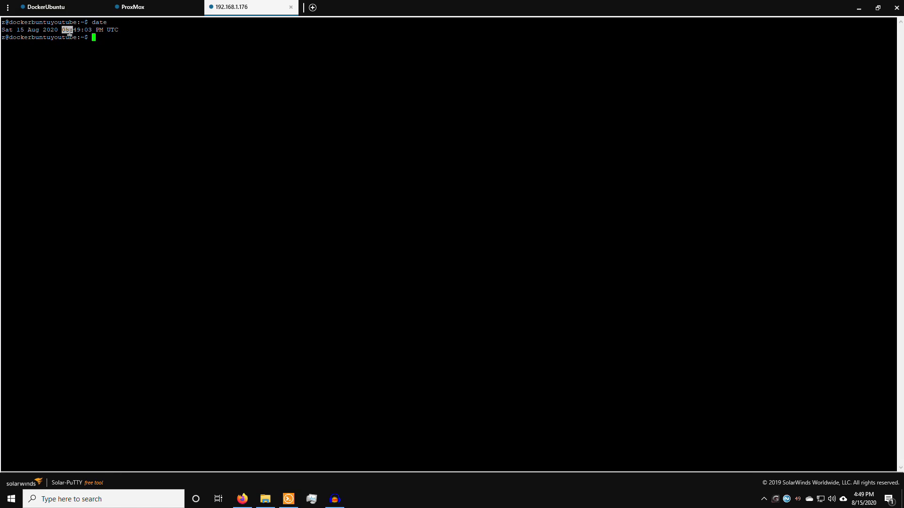
{"action": "left_click", "coordinate": [139, 38]}
{"action": "type", "text": "sudo"}
Step: Run sudo dpkg-reconfigure tzdata to start the time zone configuration
{"action": "type", "text": "dkpk"}
{"action": "type", "text": "-re"}
{"action": "key", "text": "BackSpace"}
{"action": "key", "text": "BackSpace"}
{"action": "key", "text": "BackSpace"}
{"action": "key", "text": "BackSpace"}
{"action": "key", "text": "BackSpace"}
{"action": "key", "text": "BackSpace"}
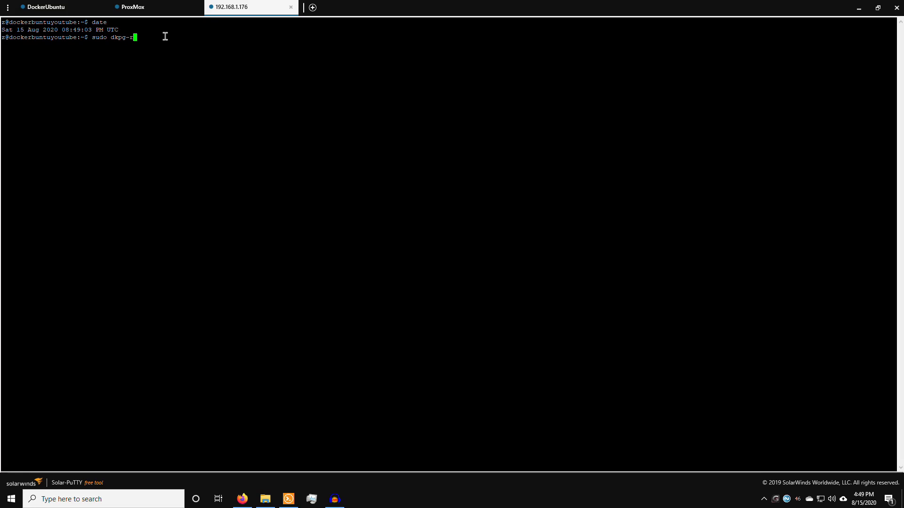
{"action": "type", "text": "pkg-re"}
{"action": "key", "text": "Tab"}
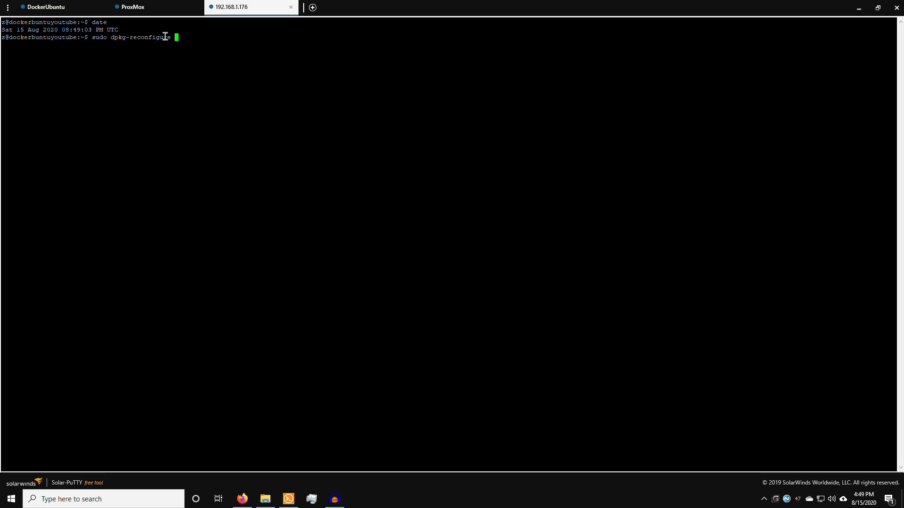
{"action": "type", "text": "tzd"}
{"action": "key", "text": "Tab"}
{"action": "key", "text": "Return"}
{"action": "key", "text": "Return"}
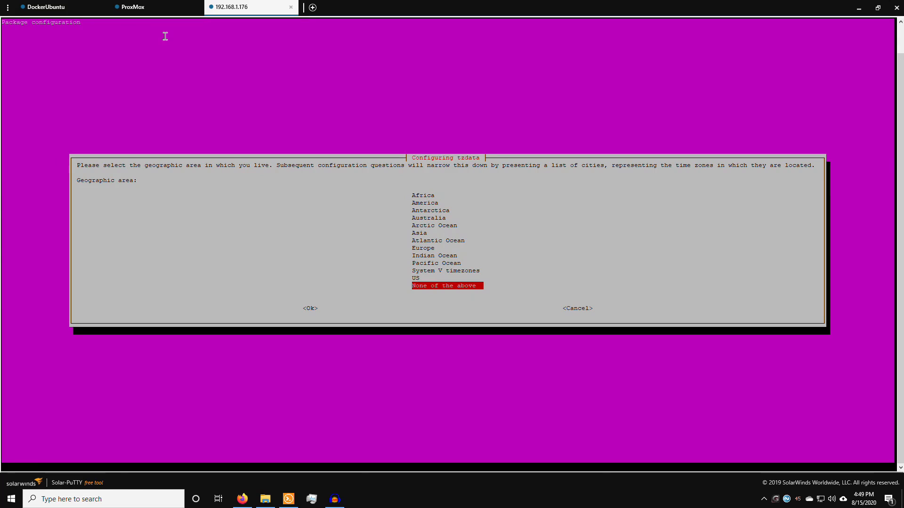
Step: Choose America as the area and Toronto as the time zone, giving local time 16:50:02 EDT
{"action": "key", "text": "Up"}
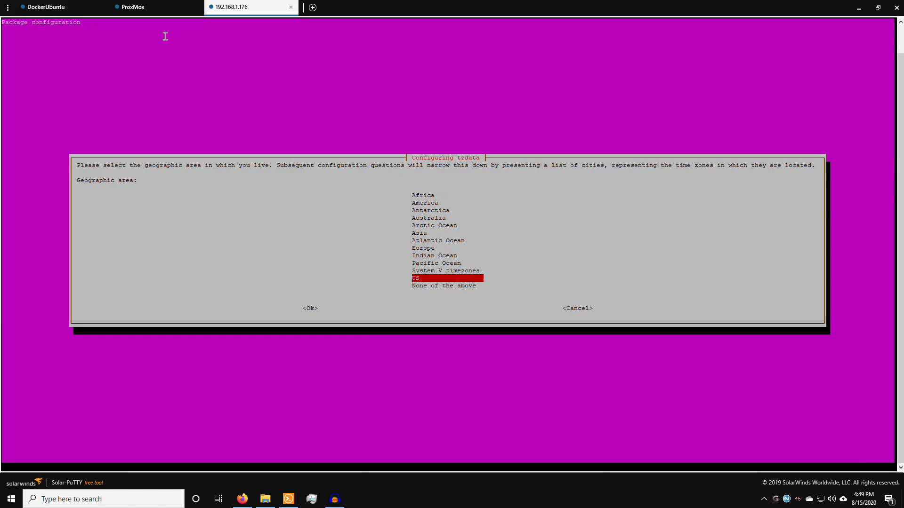
{"action": "key", "text": "Up"}
{"action": "key", "text": "Up"}
{"action": "key", "text": "Up"}
{"action": "key", "text": "Up"}
{"action": "key", "text": "Up"}
{"action": "key", "text": "Up"}
{"action": "key", "text": "Up"}
{"action": "key", "text": "Up"}
{"action": "key", "text": "Up"}
{"action": "key", "text": "Up"}
{"action": "key", "text": "Up"}
{"action": "key", "text": "Down"}
{"action": "key", "text": "Return"}
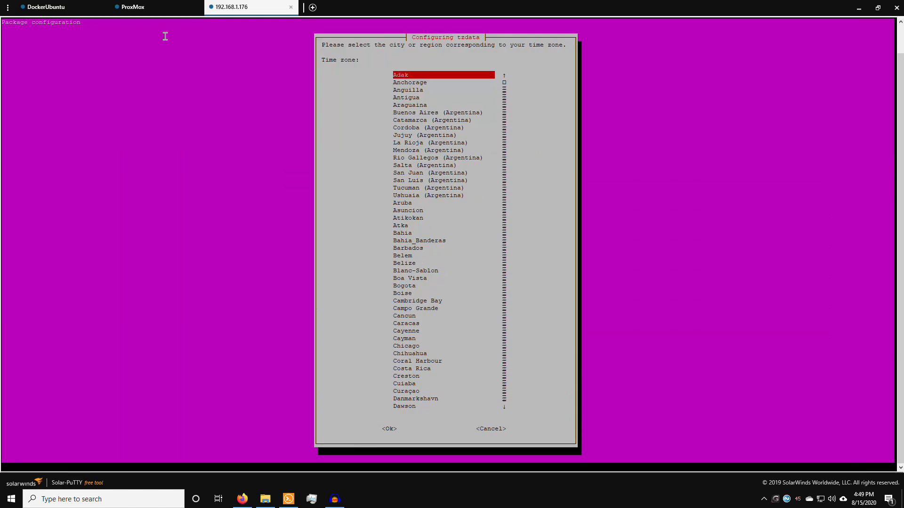
{"action": "key", "text": "Page_Down"}
{"action": "key", "text": "Page_Down"}
{"action": "key", "text": "Page_Down"}
{"action": "key", "text": "Up"}
{"action": "key", "text": "Up"}
{"action": "key", "text": "Up"}
{"action": "key", "text": "Up"}
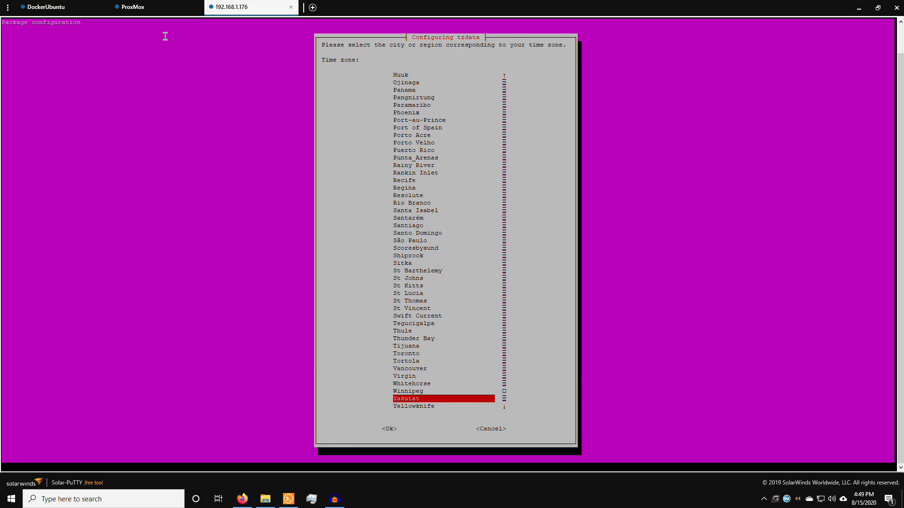
{"action": "key", "text": "Up"}
{"action": "key", "text": "Up"}
{"action": "key", "text": "Up"}
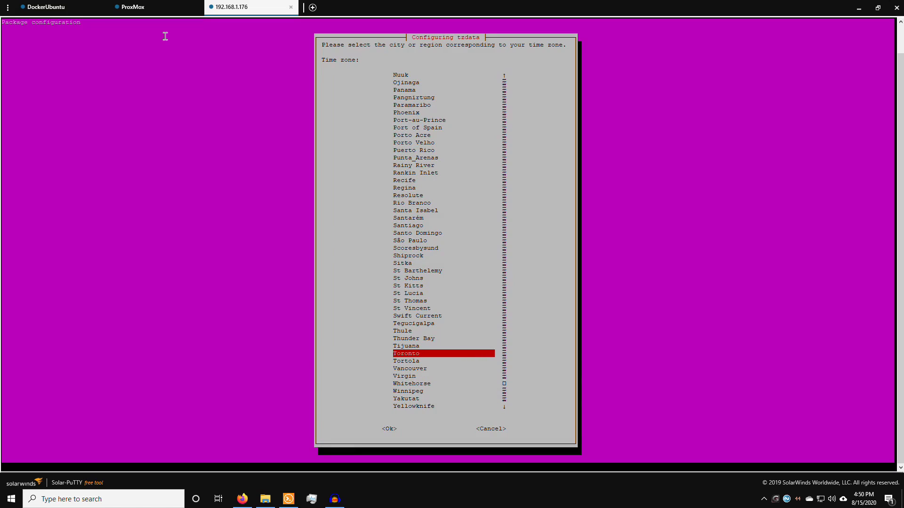
{"action": "key", "text": "Return"}
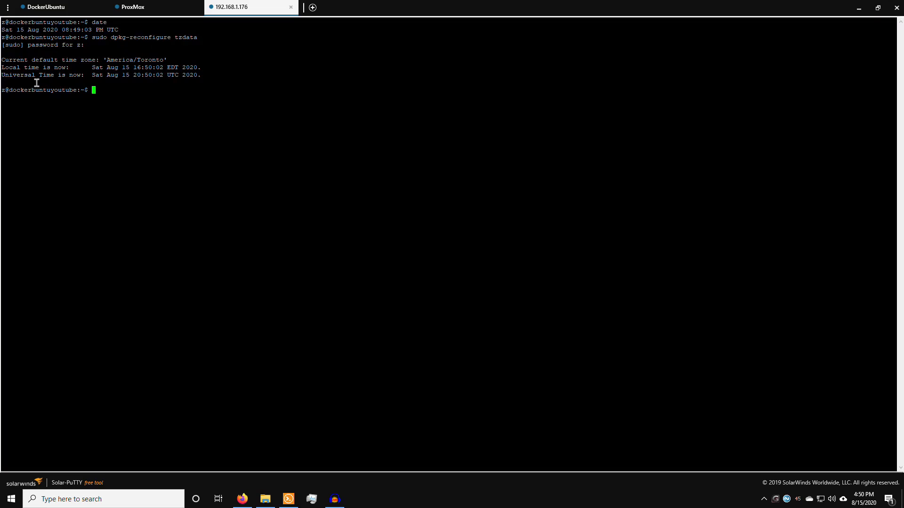
{"action": "left_click_drag", "start_coordinate": [39, 68], "coordinate": [80, 66]}
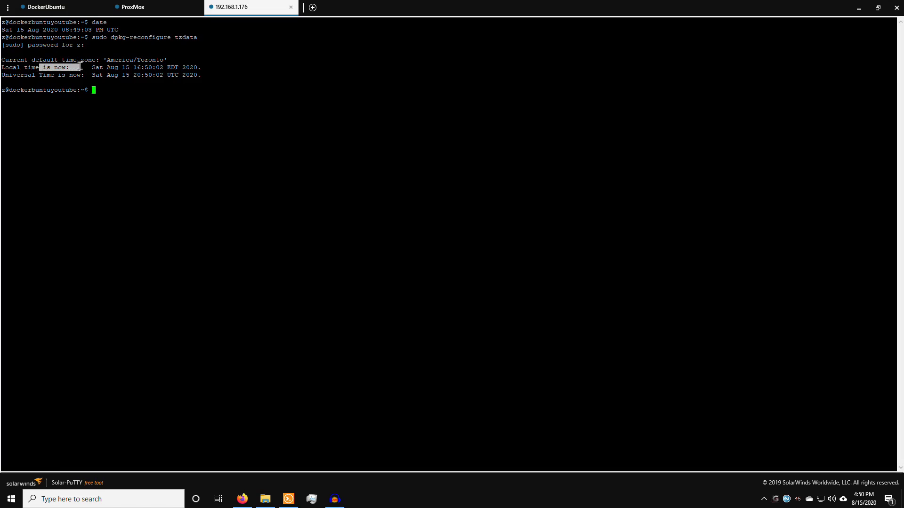
{"action": "left_click", "coordinate": [38, 66]}
{"action": "left_click_drag", "start_coordinate": [131, 67], "coordinate": [166, 67]}
{"action": "double_click", "coordinate": [175, 67]}
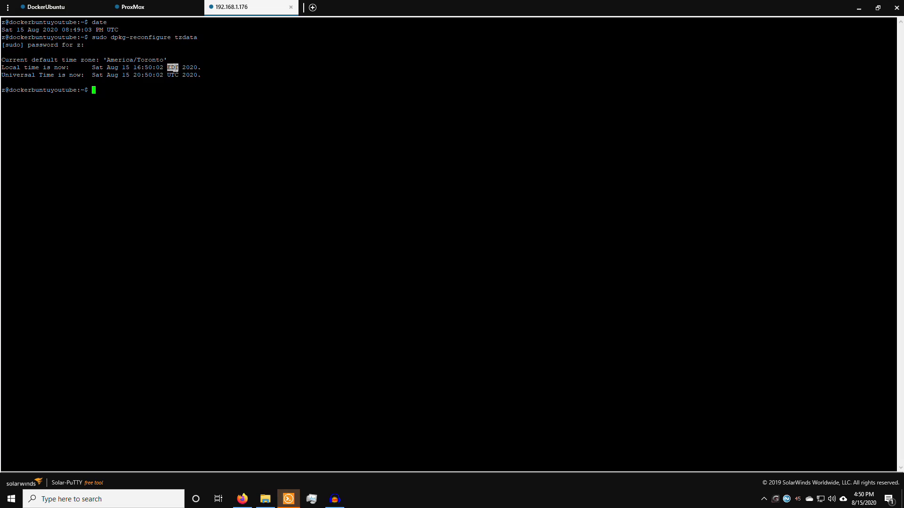
{"action": "left_click", "coordinate": [195, 94]}
Step: Run date to confirm it now reports Sat 15 Aug 2020 04:50:14 PM EDT
{"action": "type", "text": "da"}
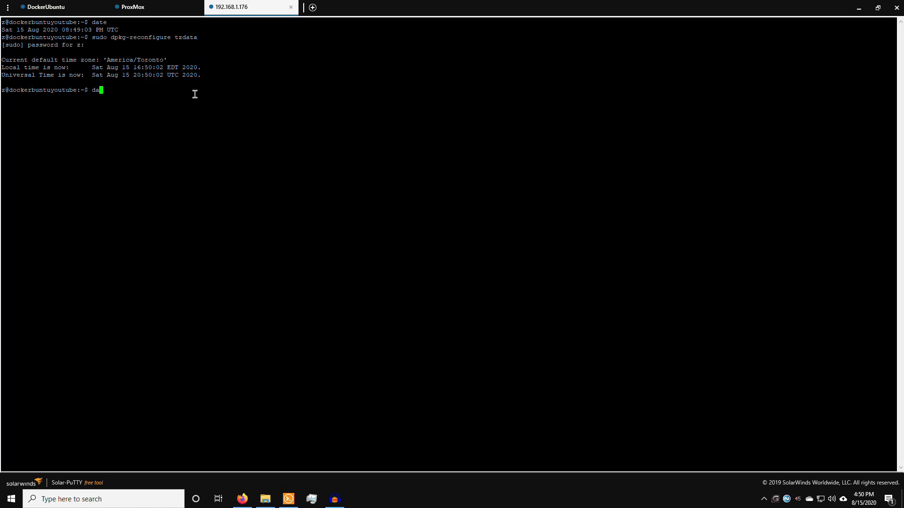
{"action": "type", "text": "te"}
{"action": "key", "text": "Return"}
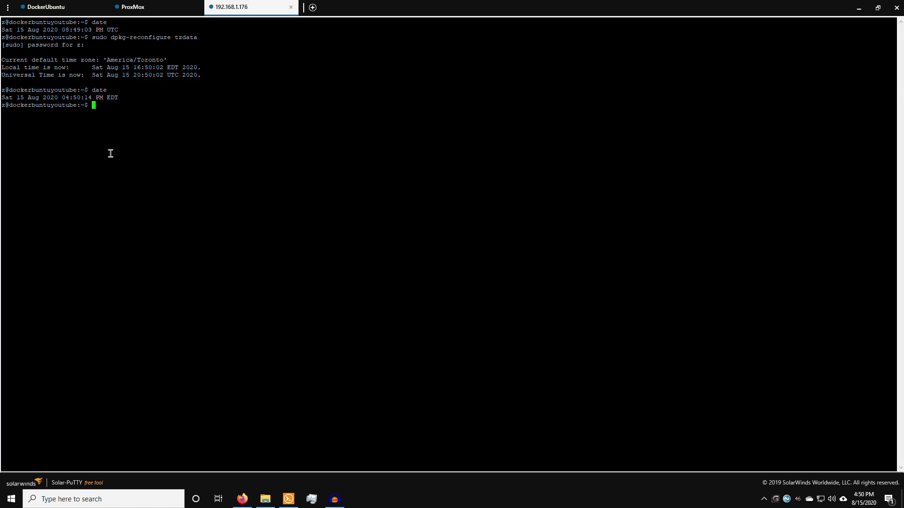
{"action": "left_click_drag", "start_coordinate": [64, 97], "coordinate": [108, 89]}
{"action": "triple_click", "coordinate": [98, 99]}
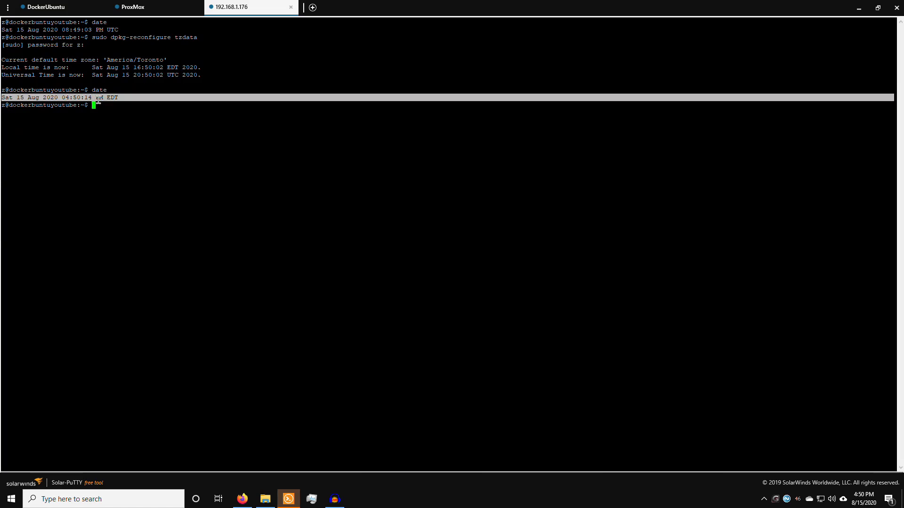
{"action": "left_click", "coordinate": [129, 95]}
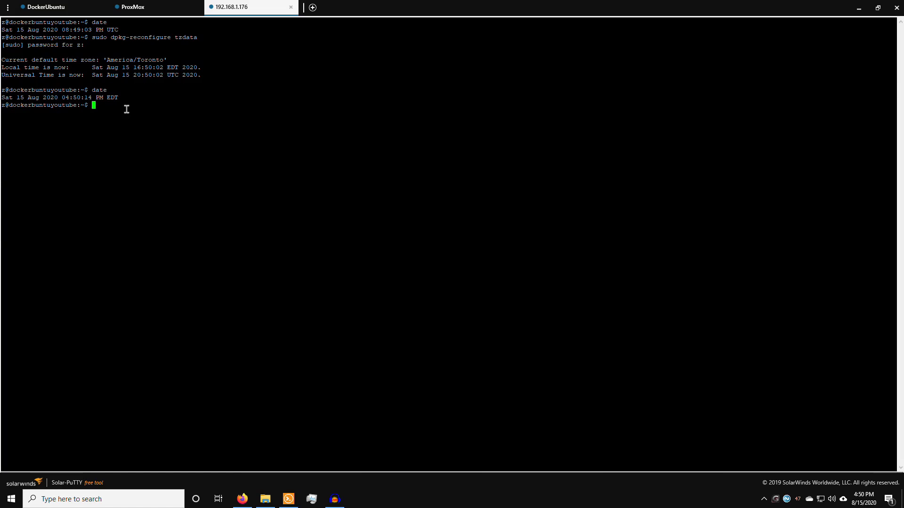
Step: Bring up the linuxize Docker tutorial and scroll to the 'Installing Docker on Ubuntu 20.04' section
{"action": "mouse_move", "coordinate": [242, 499]}
{"action": "left_click", "coordinate": [243, 454]}
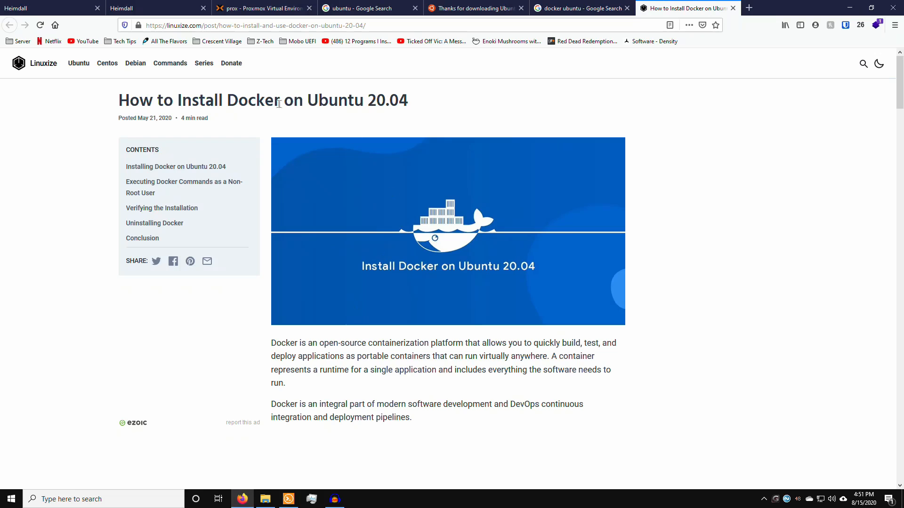
{"action": "left_click_drag", "start_coordinate": [177, 100], "coordinate": [411, 97]}
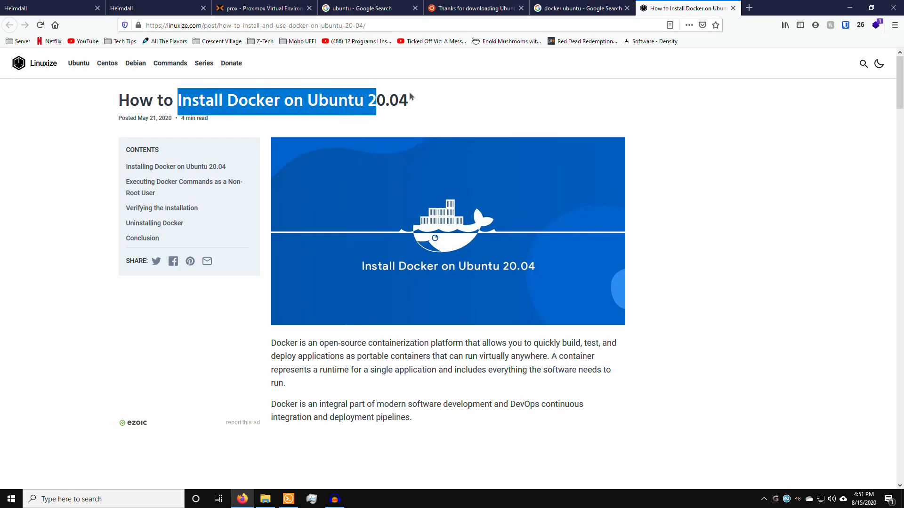
{"action": "left_click", "coordinate": [410, 96]}
{"action": "scroll", "coordinate": [442, 184], "scroll_direction": "down", "scroll_amount": 8}
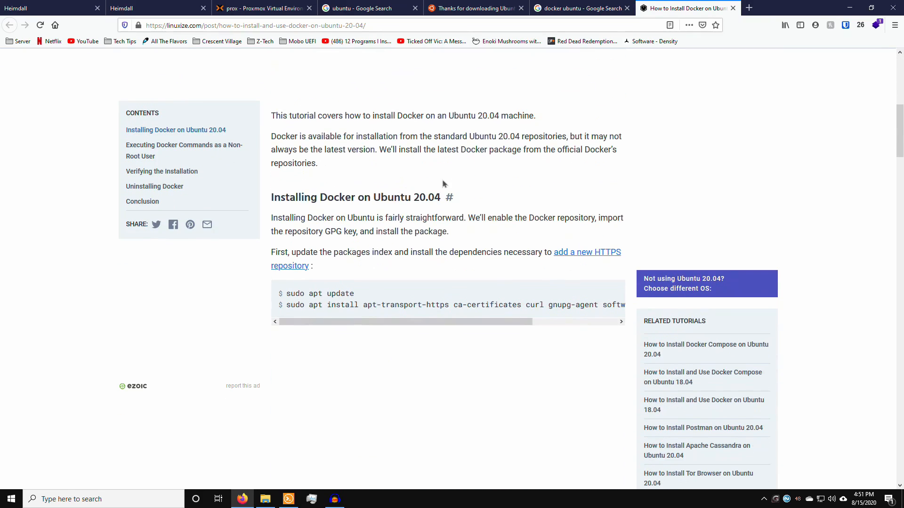
{"action": "scroll", "coordinate": [342, 291], "scroll_direction": "down", "scroll_amount": 1}
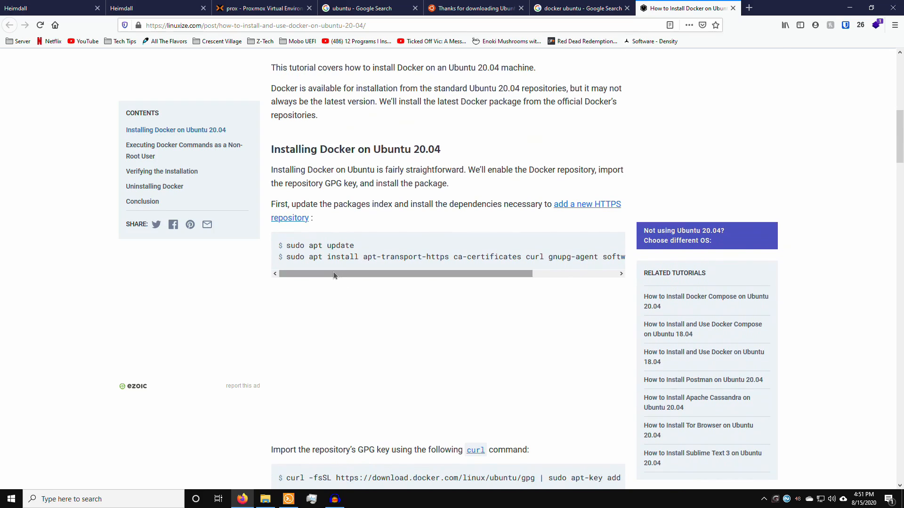
{"action": "left_click_drag", "start_coordinate": [333, 272], "coordinate": [333, 271]}
{"action": "left_click_drag", "start_coordinate": [363, 274], "coordinate": [347, 284]}
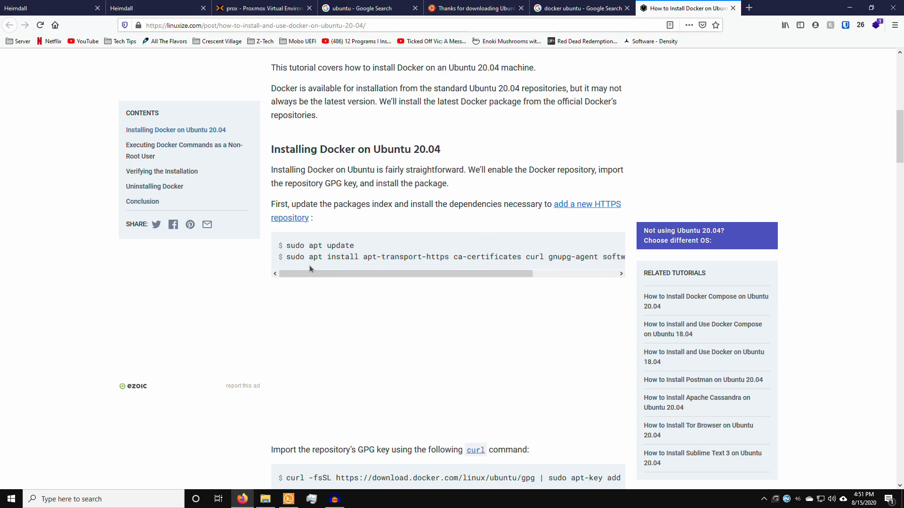
{"action": "left_click_drag", "start_coordinate": [287, 257], "coordinate": [495, 259]}
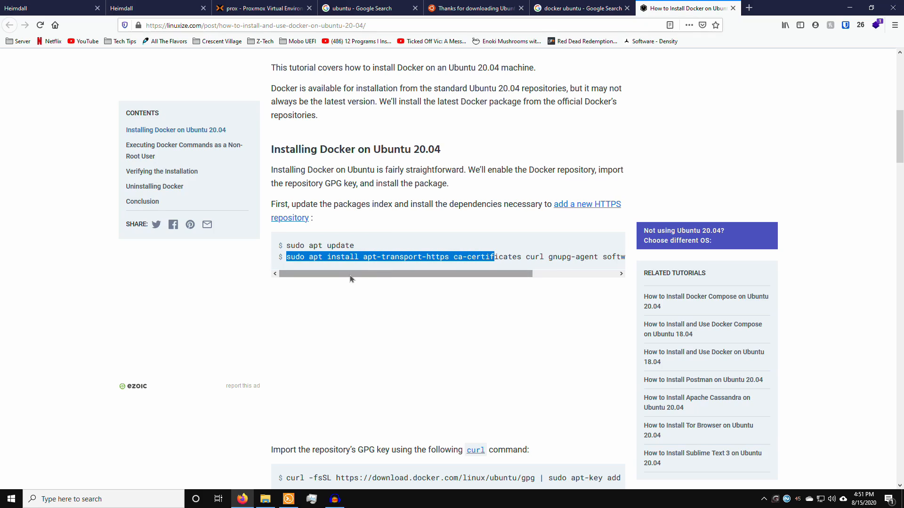
{"action": "left_click", "coordinate": [375, 260]}
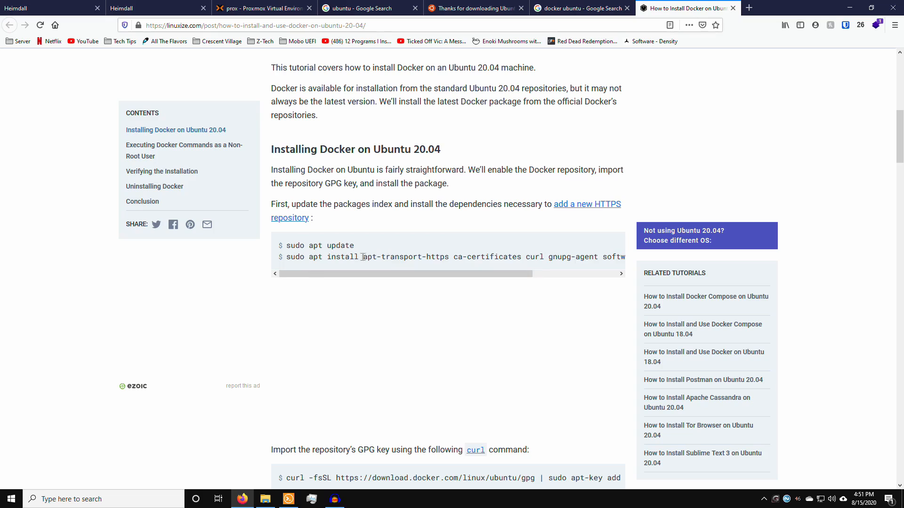
Step: Copy the sudo apt install line for apt-transport-https, ca-certificates, curl, gnupg-agent, software-properties-common
{"action": "left_click_drag", "start_coordinate": [363, 257], "coordinate": [446, 257]}
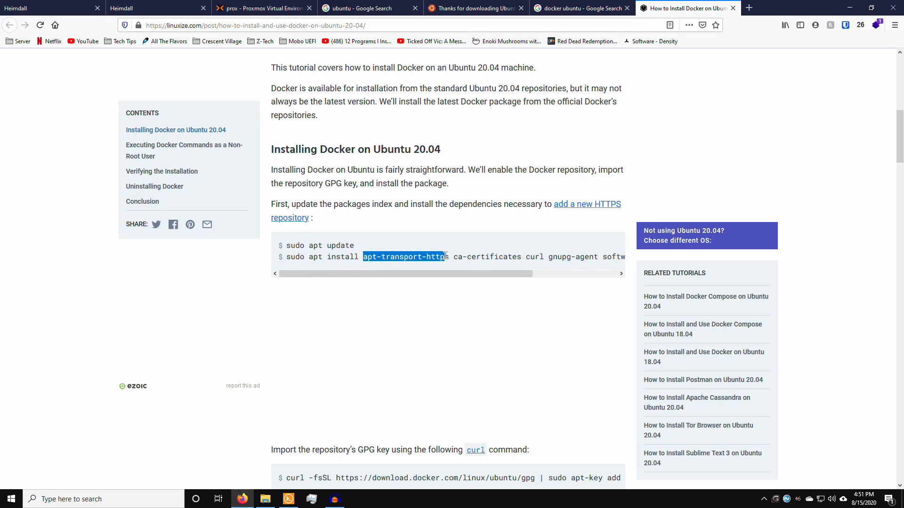
{"action": "scroll", "coordinate": [490, 275], "scroll_direction": "right", "scroll_amount": 2}
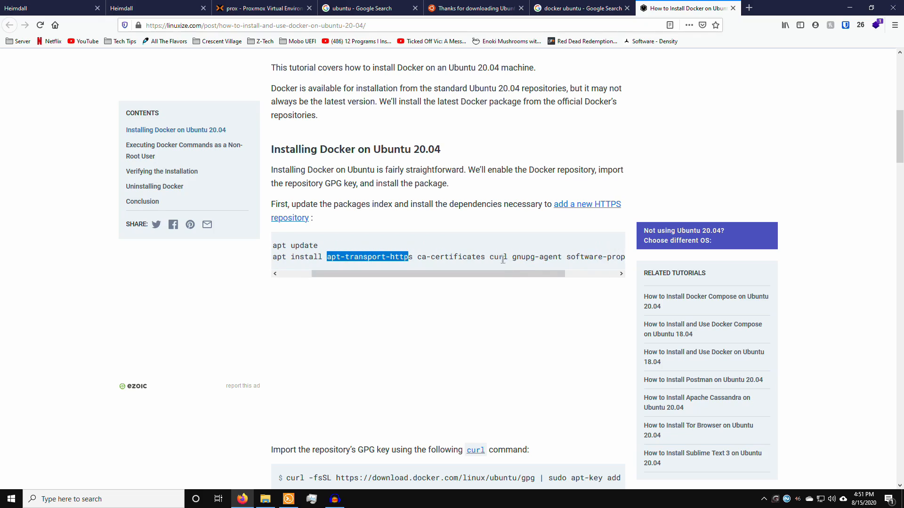
{"action": "scroll", "coordinate": [512, 276], "scroll_direction": "right", "scroll_amount": 2}
{"action": "left_click_drag", "start_coordinate": [478, 257], "coordinate": [496, 257]}
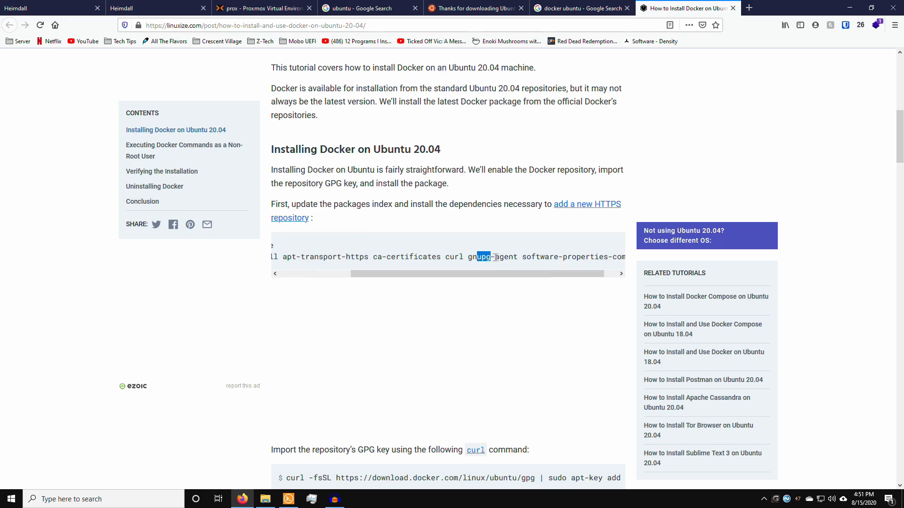
{"action": "scroll", "coordinate": [518, 265], "scroll_direction": "right", "scroll_amount": 1}
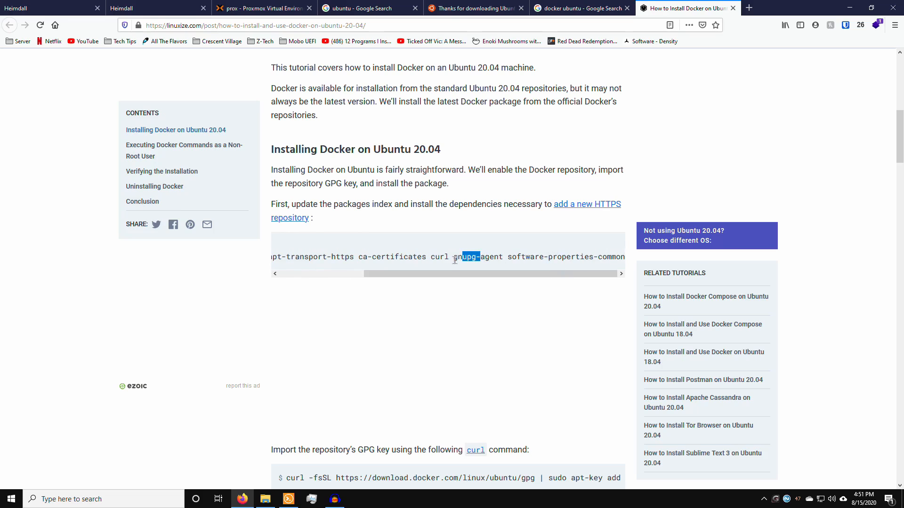
{"action": "scroll", "coordinate": [455, 260], "scroll_direction": "left", "scroll_amount": 4}
{"action": "left_click_drag", "start_coordinate": [287, 258], "coordinate": [632, 258]}
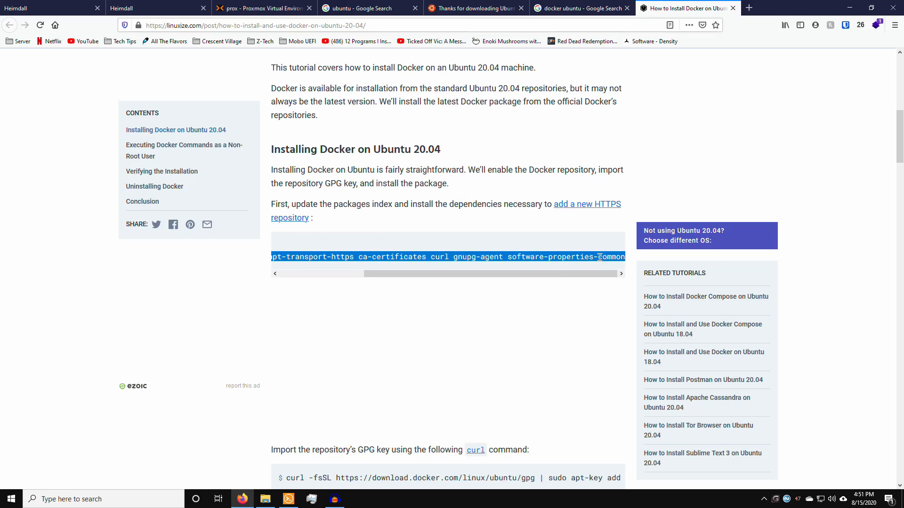
{"action": "right_click", "coordinate": [603, 257]}
{"action": "left_click", "coordinate": [622, 265]}
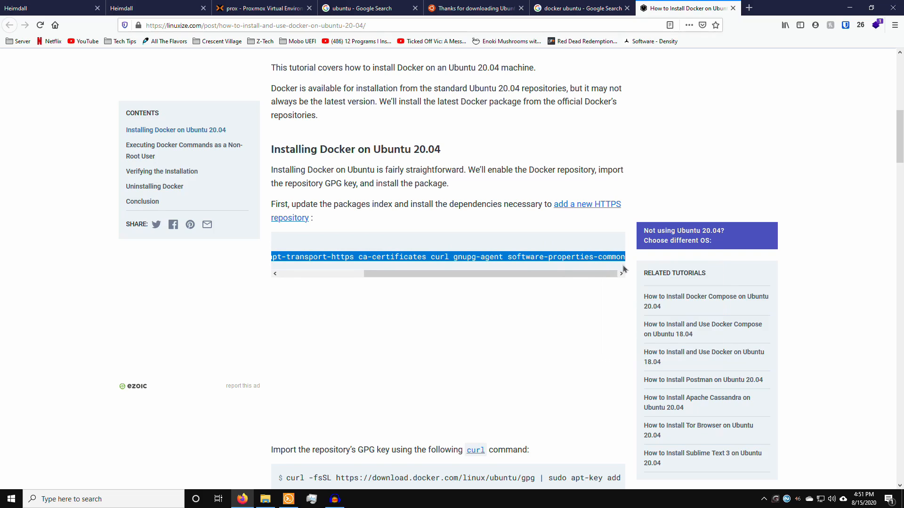
Step: Paste and run the prerequisites install command on the server, answering Y to continue
{"action": "left_click", "coordinate": [289, 498]}
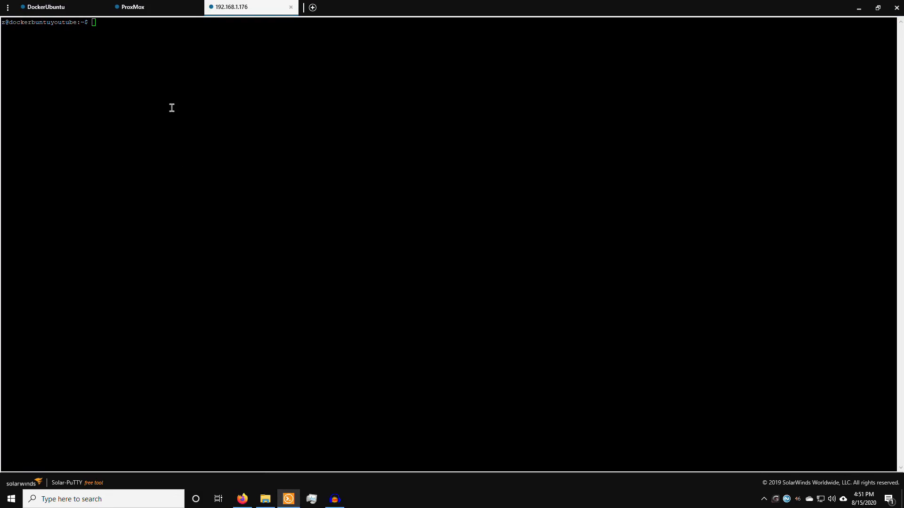
{"action": "right_click", "coordinate": [193, 95]}
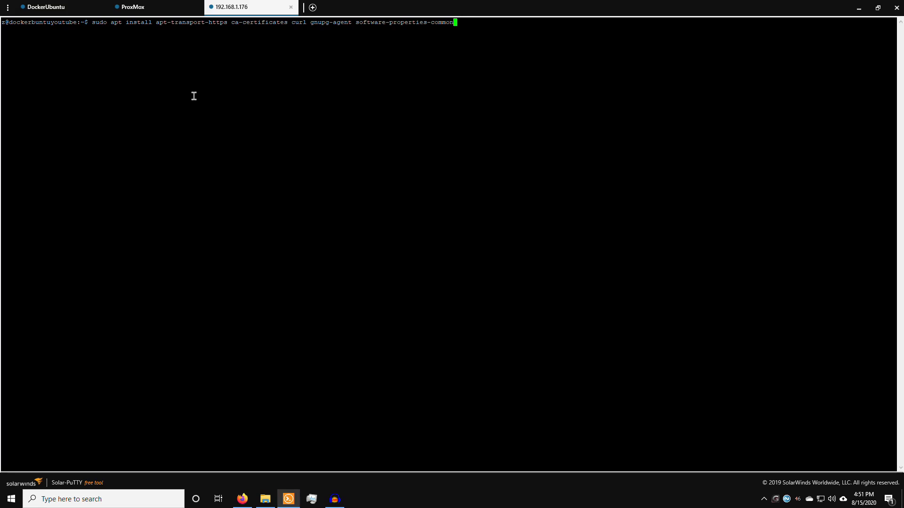
{"action": "key", "text": "Return"}
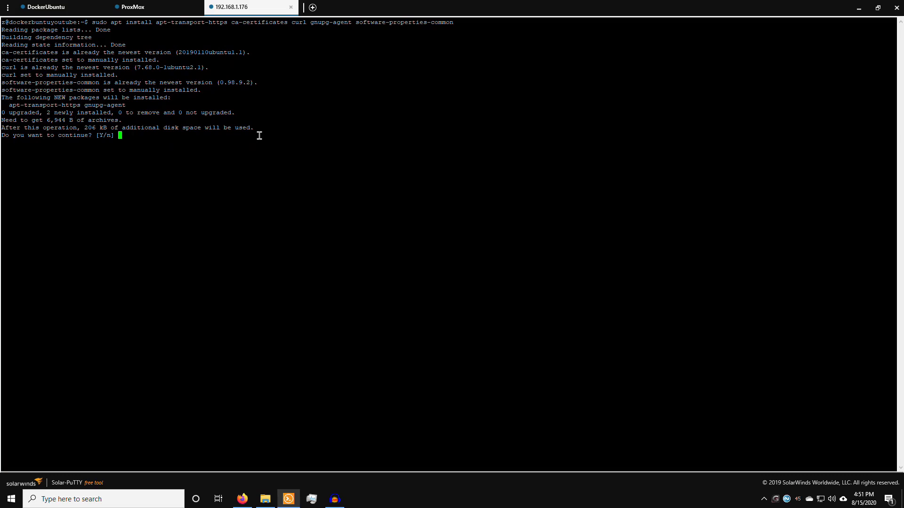
{"action": "key", "text": "Return"}
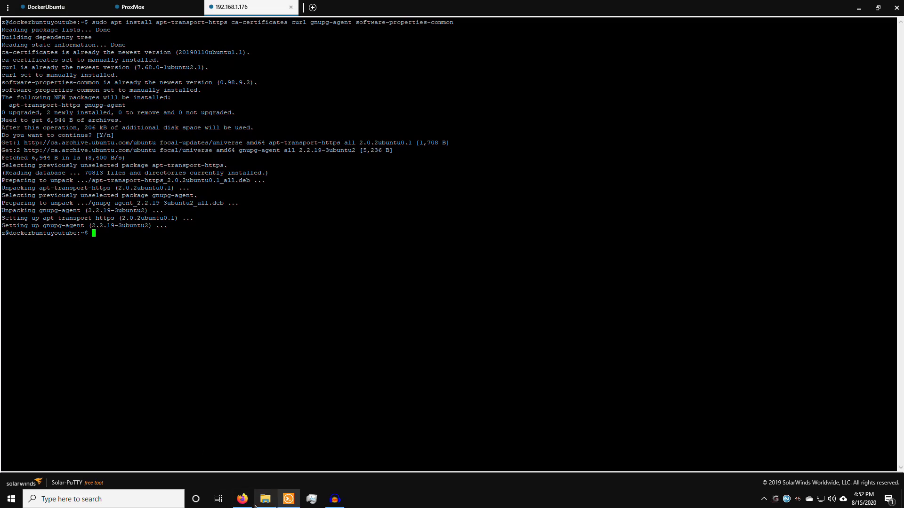
{"action": "key", "text": "alt+Tab"}
{"action": "key", "text": "alt+Tab"}
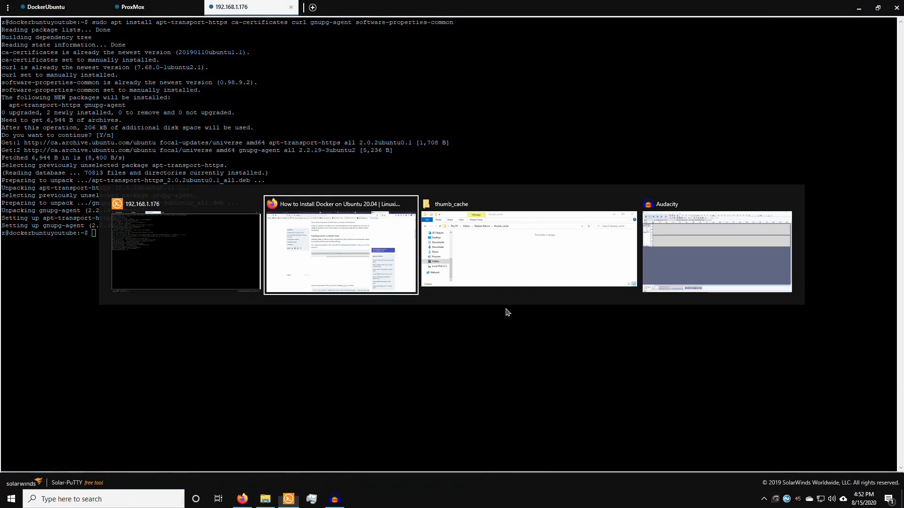
Step: Scroll to the GPG key step and look over the download.docker.com repository line
{"action": "scroll", "coordinate": [375, 234], "scroll_direction": "down", "scroll_amount": 5}
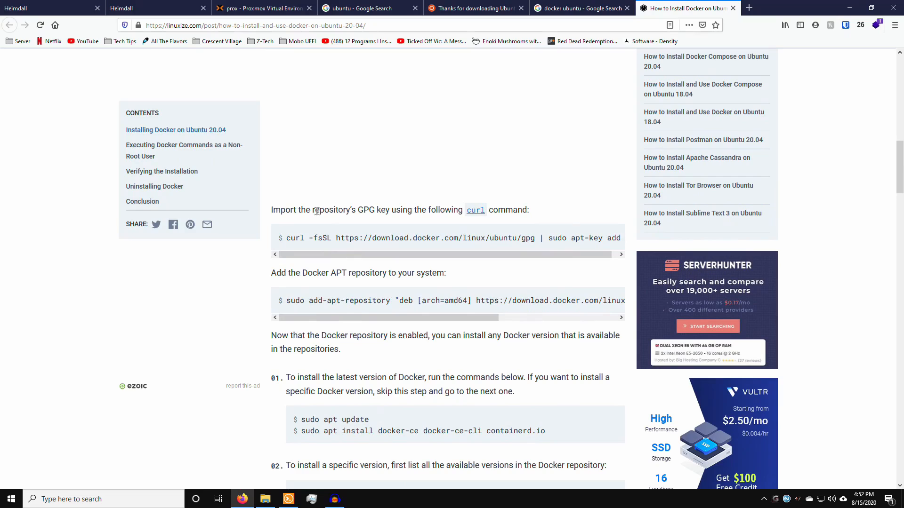
{"action": "left_click_drag", "start_coordinate": [325, 209], "coordinate": [350, 210]}
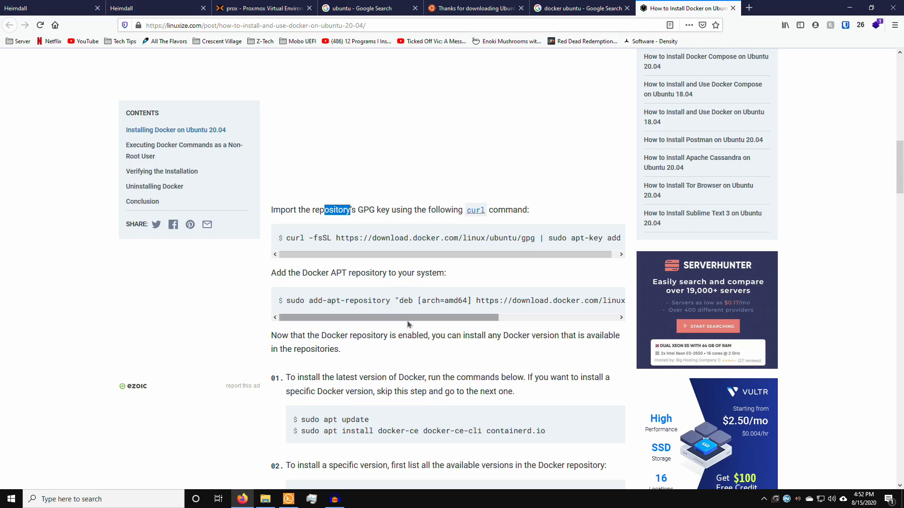
{"action": "left_click_drag", "start_coordinate": [407, 321], "coordinate": [500, 317]}
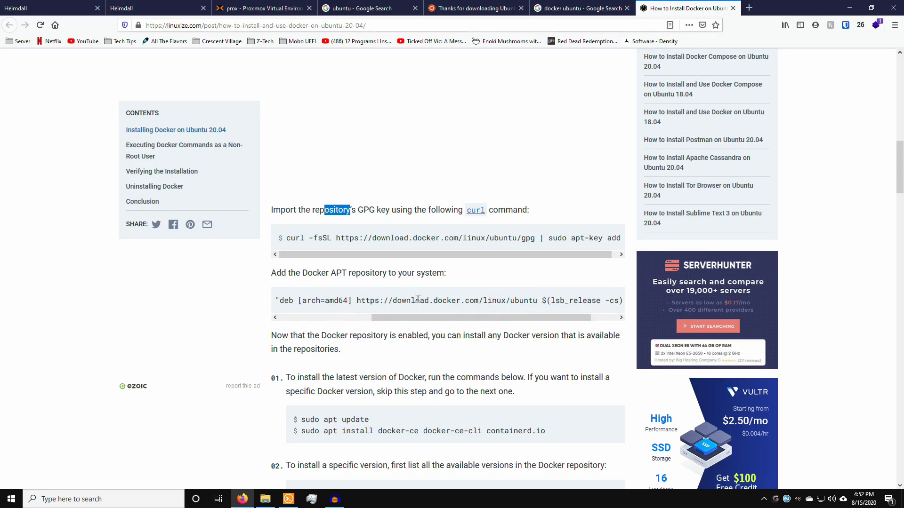
{"action": "left_click_drag", "start_coordinate": [396, 300], "coordinate": [495, 299]}
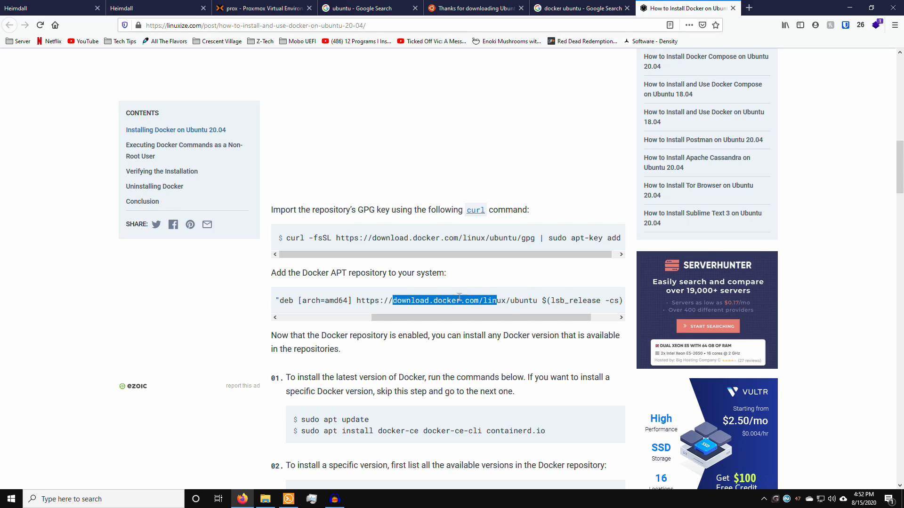
{"action": "left_click_drag", "start_coordinate": [476, 301], "coordinate": [494, 306]}
Step: Copy the full curl -fsSL … | sudo apt-key add - command
{"action": "left_click_drag", "start_coordinate": [286, 239], "coordinate": [306, 239]}
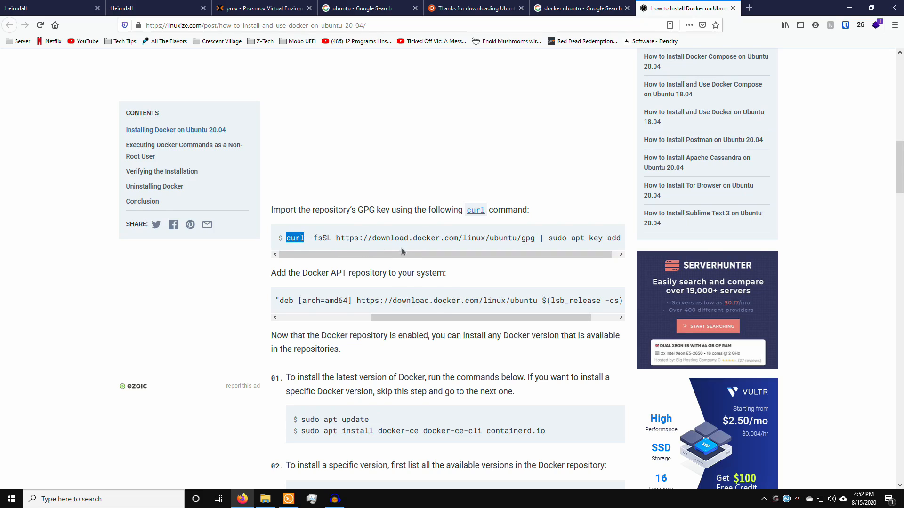
{"action": "left_click_drag", "start_coordinate": [404, 254], "coordinate": [509, 258]}
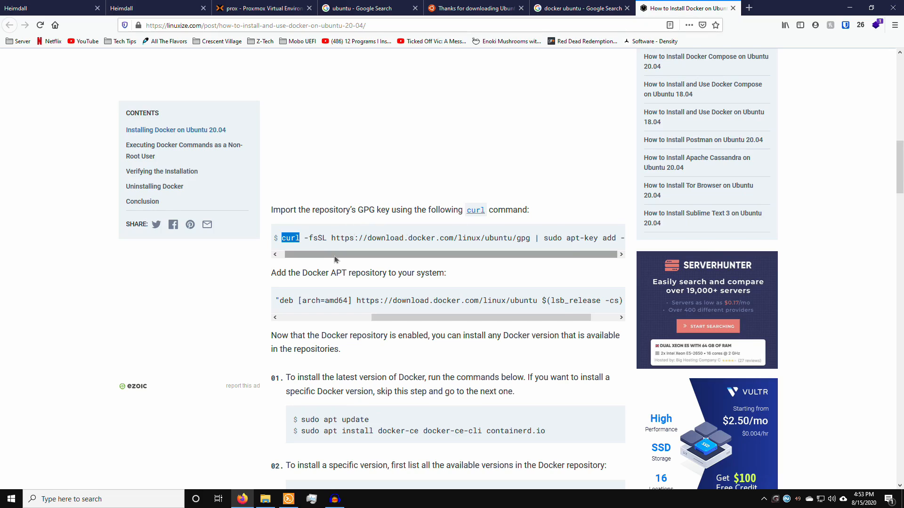
{"action": "left_click_drag", "start_coordinate": [335, 256], "coordinate": [642, 244]}
{"action": "right_click", "coordinate": [575, 236]}
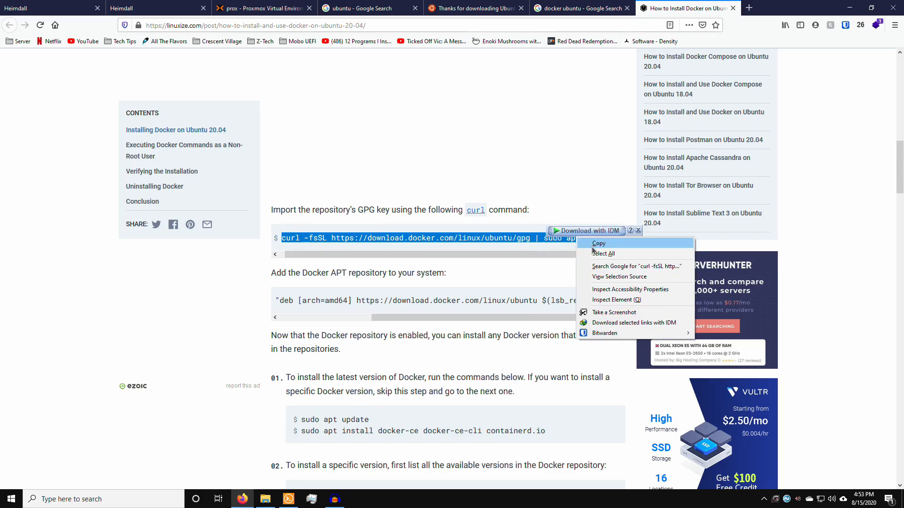
{"action": "left_click", "coordinate": [586, 249]}
{"action": "key", "text": "alt+Tab"}
Step: Paste and run the curl command to import Docker's GPG key
{"action": "right_click", "coordinate": [437, 234]}
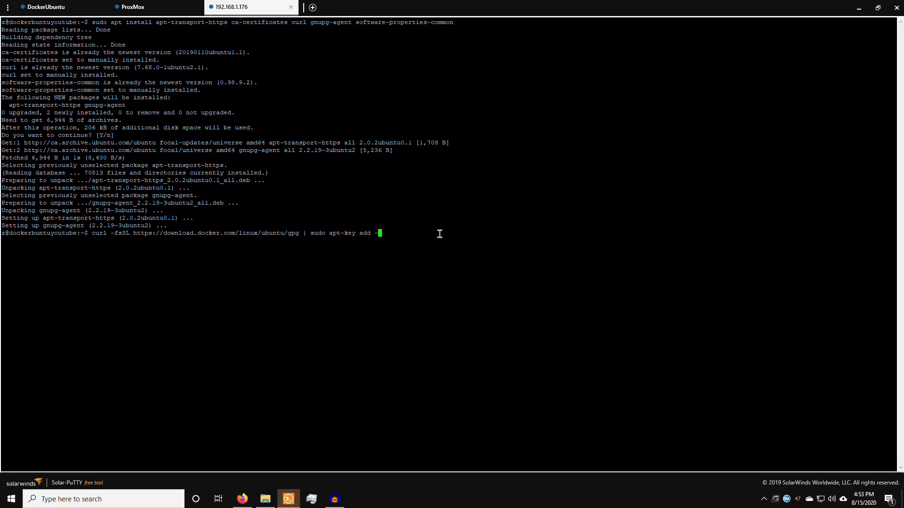
{"action": "key", "text": "Return"}
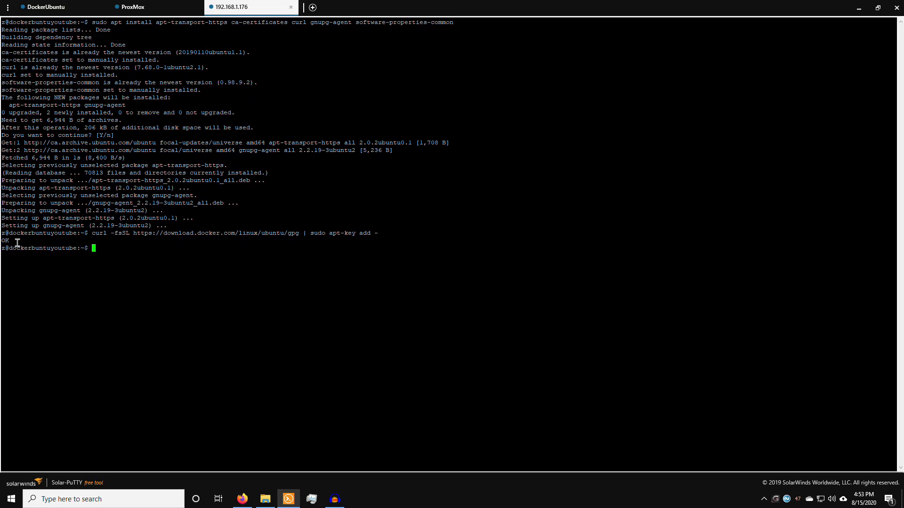
{"action": "key", "text": "alt+Tab"}
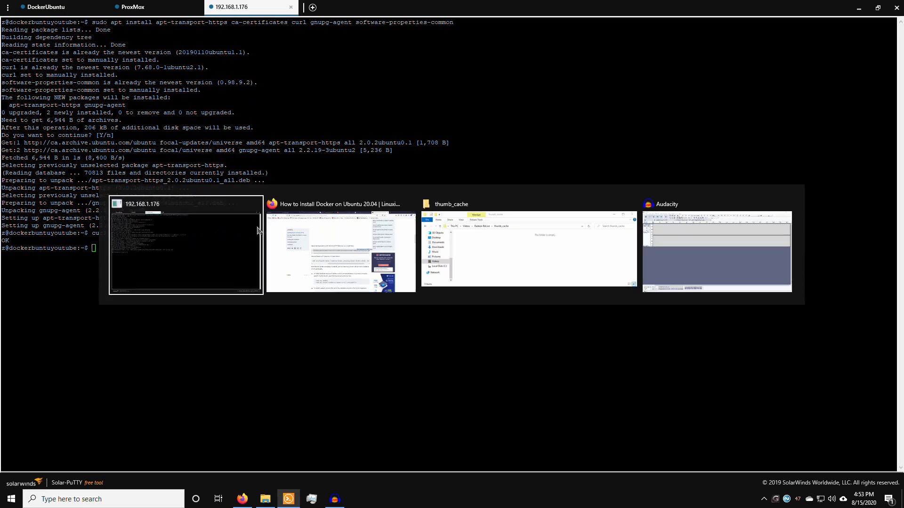
{"action": "key", "text": "alt+Tab"}
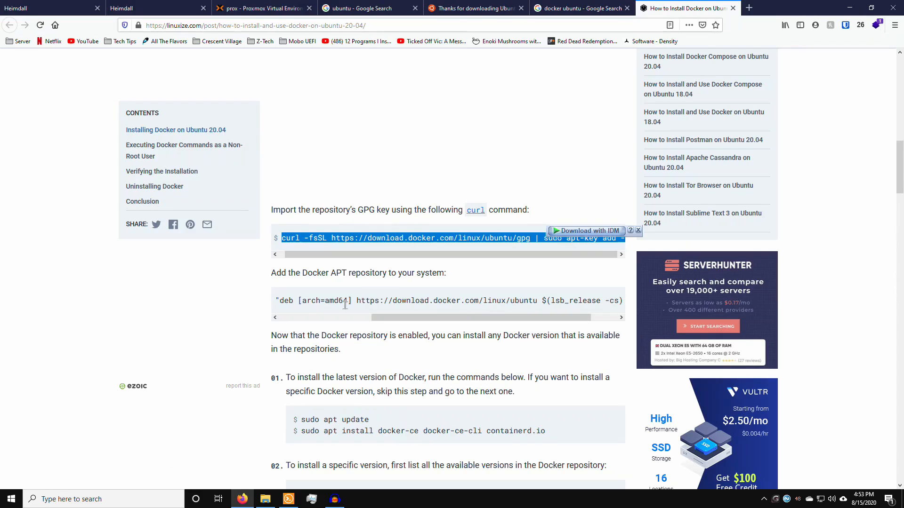
Step: Copy the add-apt-repository command from the guide and run it in the terminal
{"action": "double_click", "coordinate": [339, 273]}
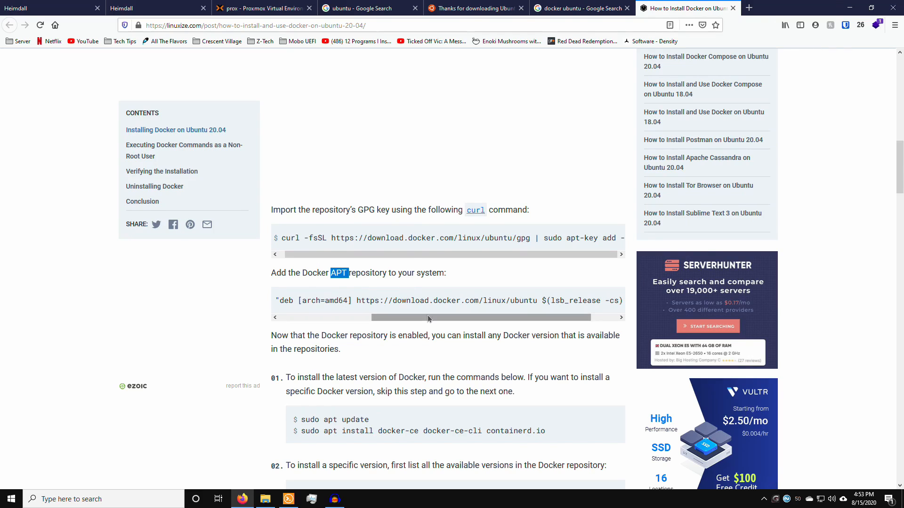
{"action": "left_click_drag", "start_coordinate": [428, 319], "coordinate": [637, 297]}
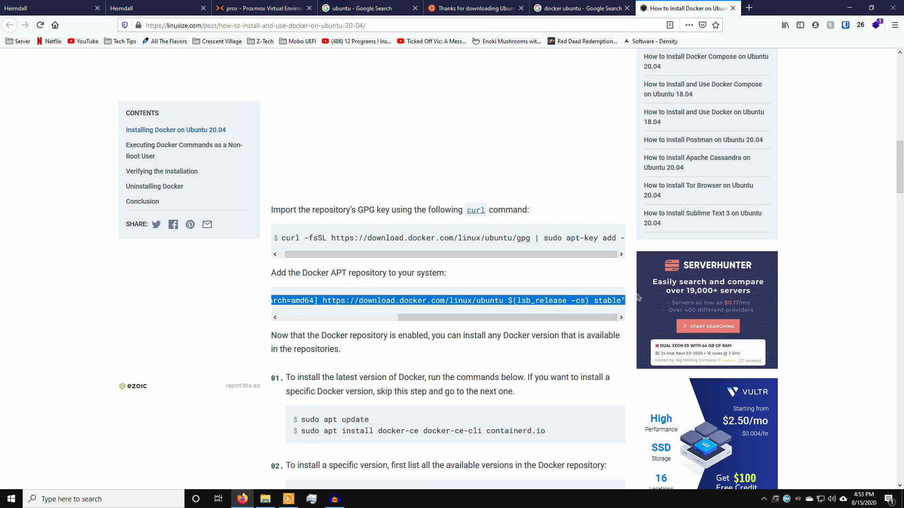
{"action": "right_click", "coordinate": [610, 306]}
{"action": "left_click", "coordinate": [618, 310]}
{"action": "key", "text": "alt+Tab"}
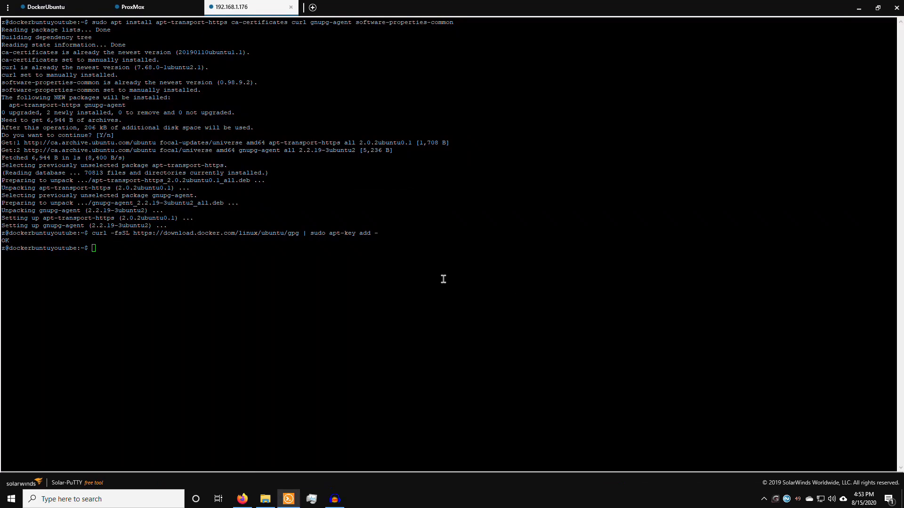
{"action": "right_click", "coordinate": [402, 270]}
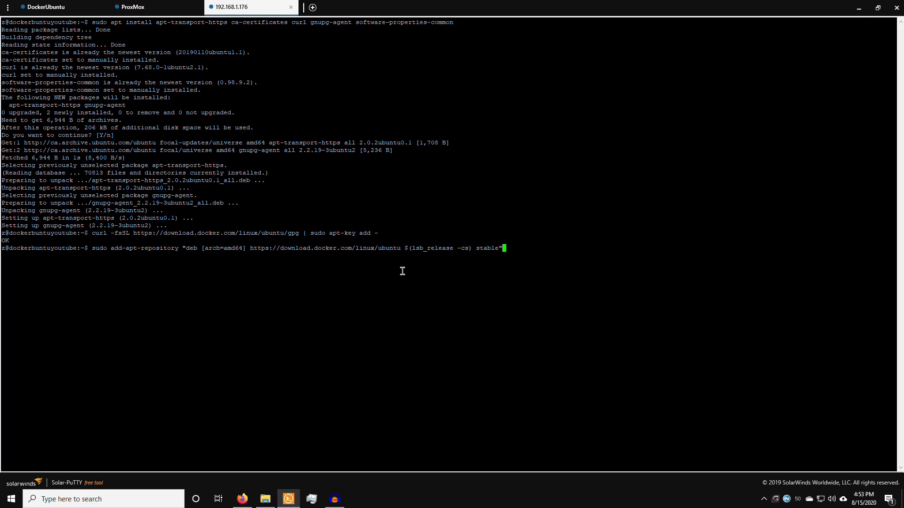
{"action": "key", "text": "Return"}
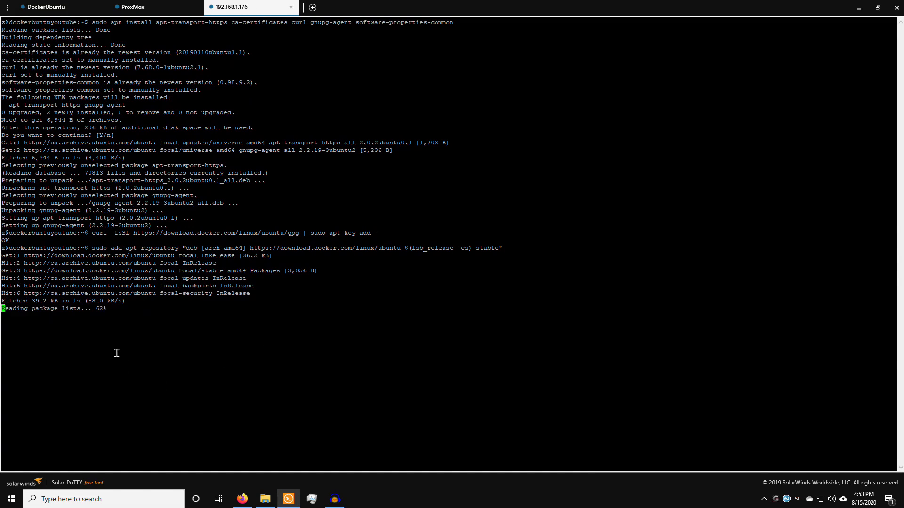
Step: Check the output for the download.docker.com Get:1 line and the Hit:2–Hit:6 lines
{"action": "left_click_drag", "start_coordinate": [10, 257], "coordinate": [113, 254]}
{"action": "double_click", "coordinate": [101, 256]}
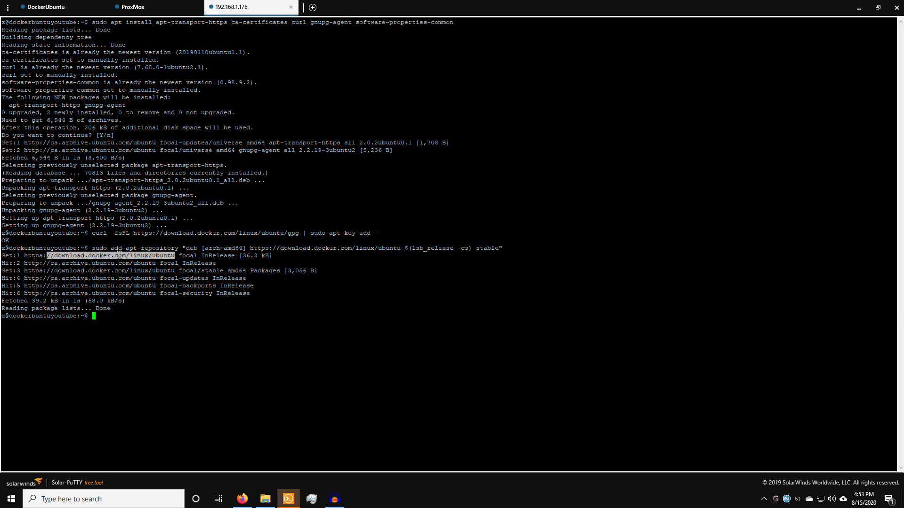
{"action": "left_click", "coordinate": [96, 256]}
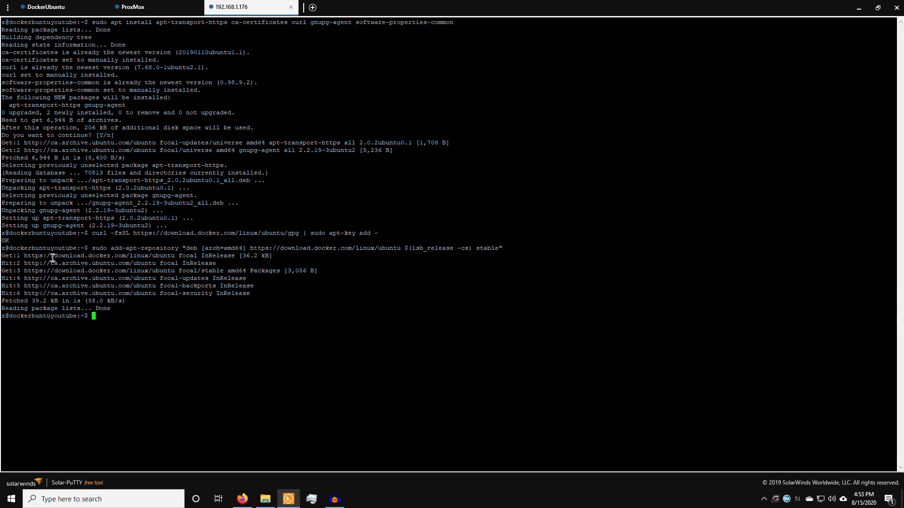
{"action": "left_click_drag", "start_coordinate": [53, 257], "coordinate": [145, 257]}
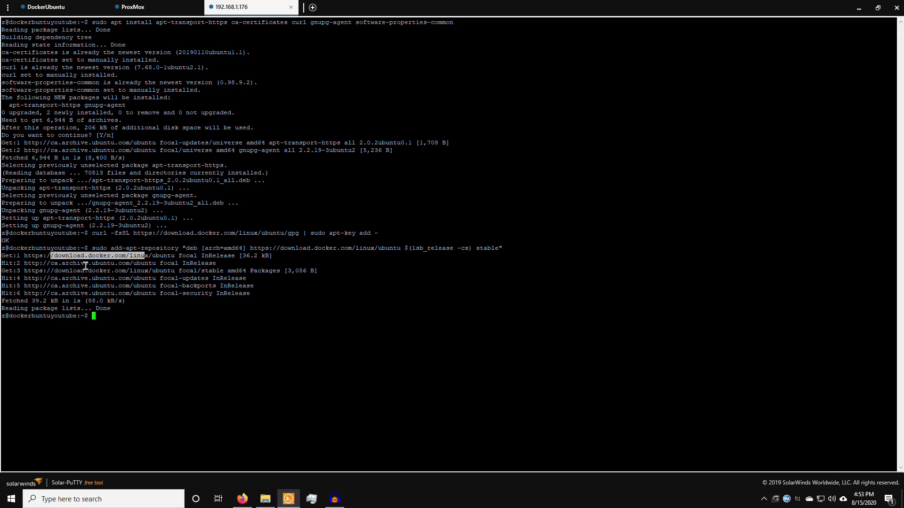
{"action": "left_click_drag", "start_coordinate": [85, 266], "coordinate": [126, 288]}
{"action": "left_click", "coordinate": [126, 288]}
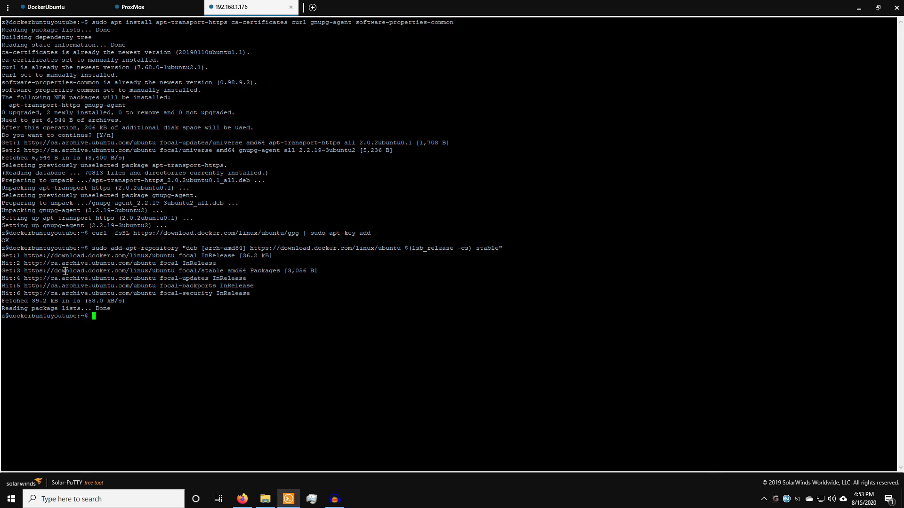
{"action": "left_click_drag", "start_coordinate": [66, 270], "coordinate": [111, 256]}
{"action": "key", "text": "alt+Tab"}
{"action": "key", "text": "alt+Tab"}
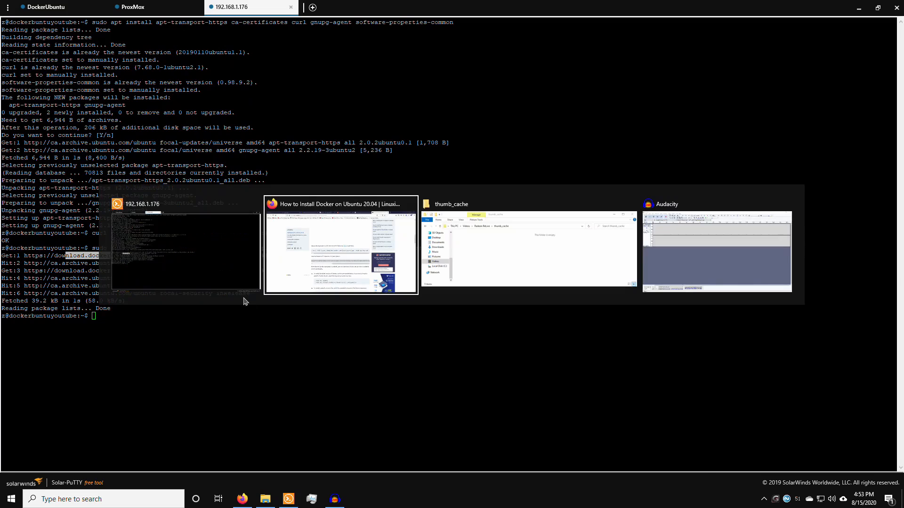
Step: Run sudo apt update and confirm it now reaches the download.docker.com focal repository
{"action": "scroll", "coordinate": [367, 256], "scroll_direction": "down", "scroll_amount": 4}
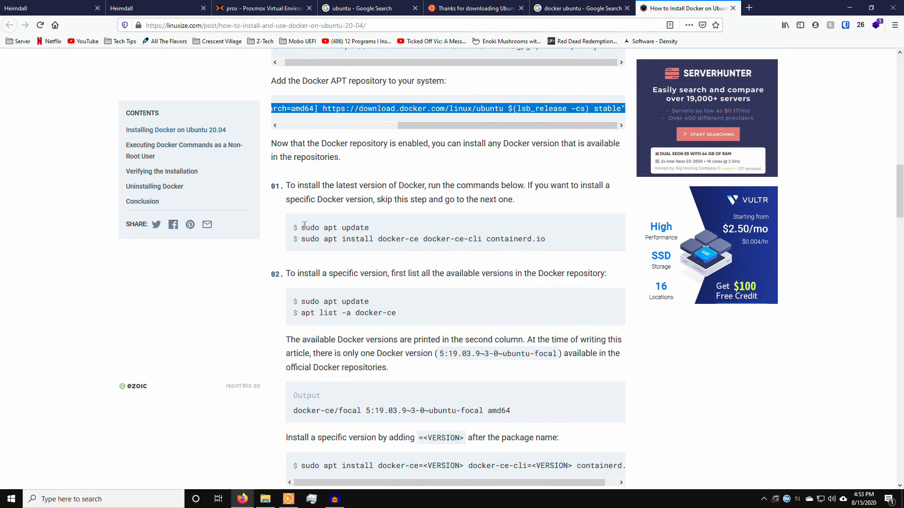
{"action": "left_click_drag", "start_coordinate": [301, 227], "coordinate": [343, 227]}
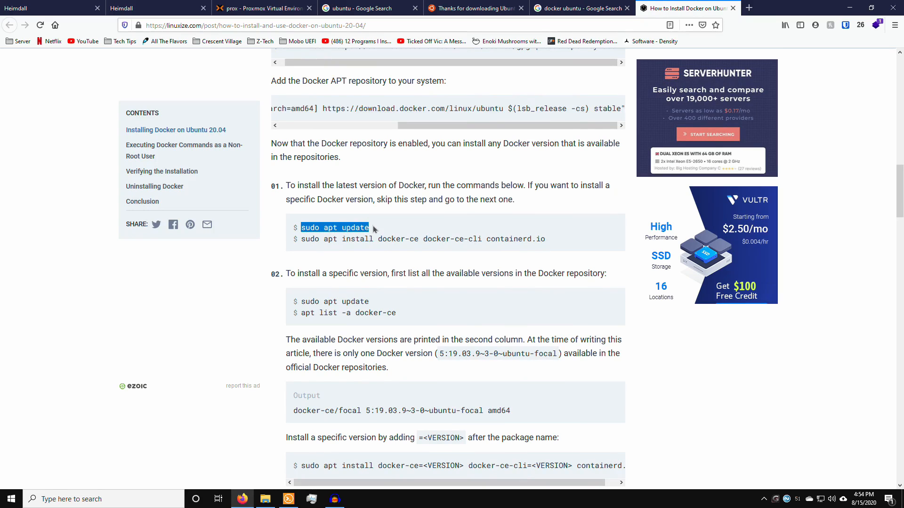
{"action": "key", "text": "alt+Tab"}
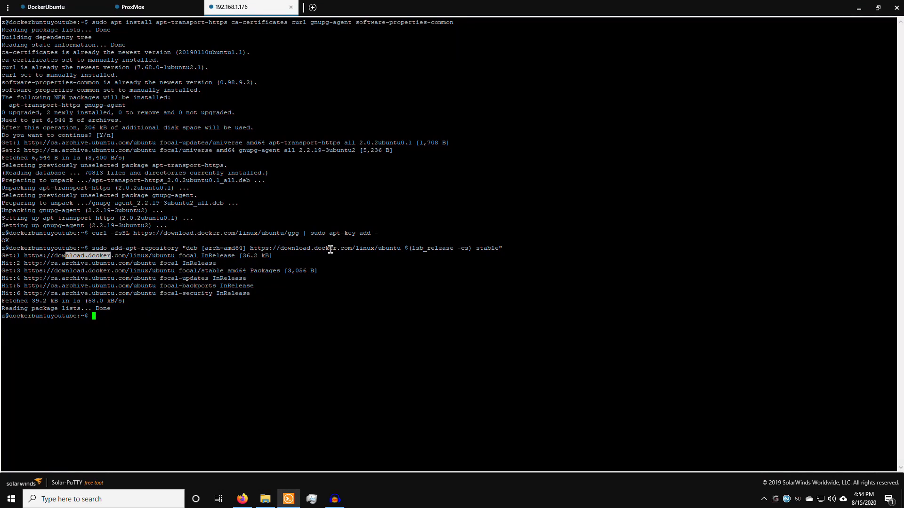
{"action": "type", "text": "sudo apt update"}
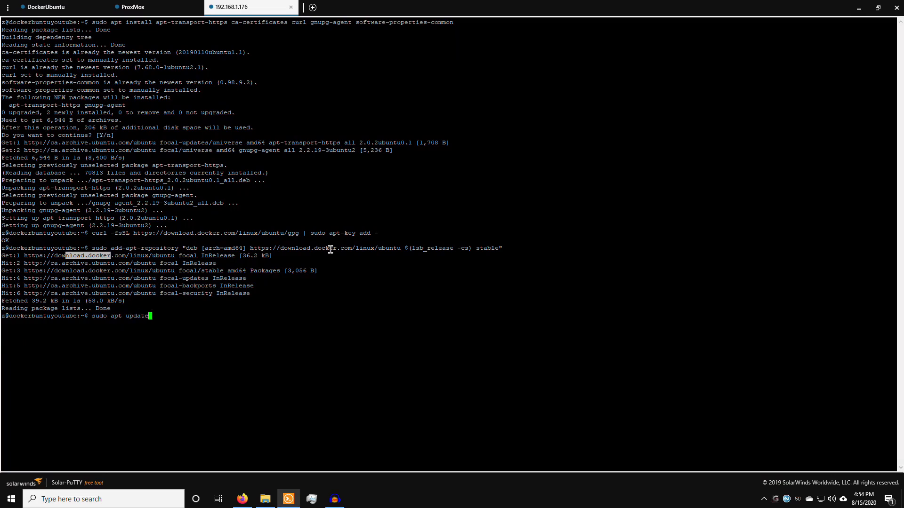
{"action": "key", "text": "Return"}
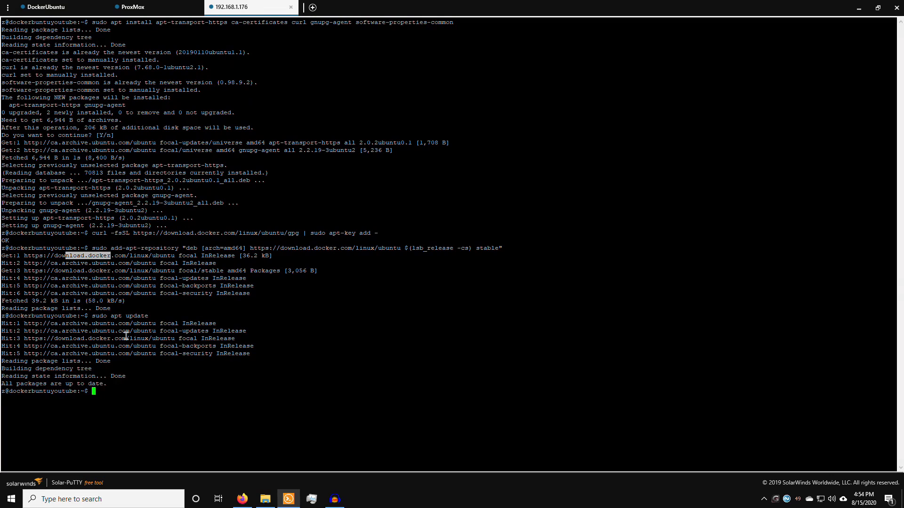
{"action": "left_click_drag", "start_coordinate": [10, 323], "coordinate": [153, 353]}
{"action": "left_click", "coordinate": [228, 365]}
Step: Copy the sudo apt install docker-ce command from the guide
{"action": "key", "text": "alt+Tab"}
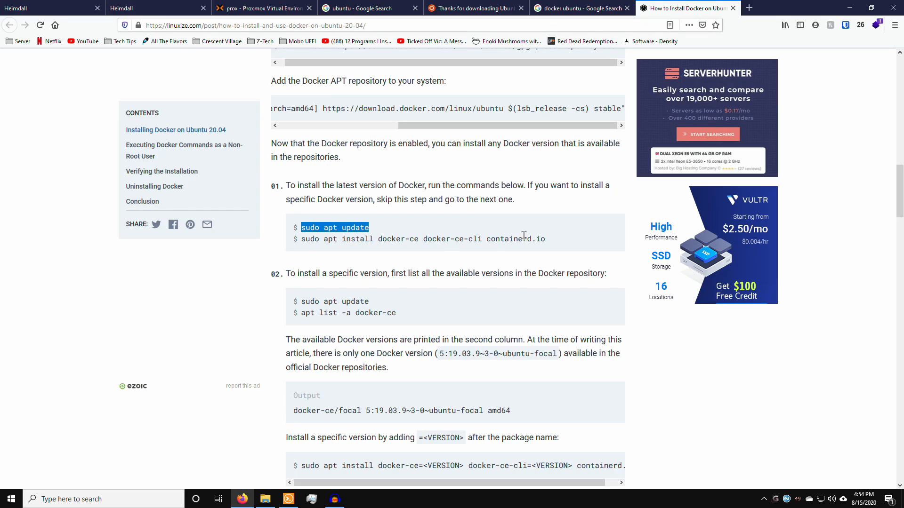
{"action": "left_click_drag", "start_coordinate": [302, 239], "coordinate": [552, 243]}
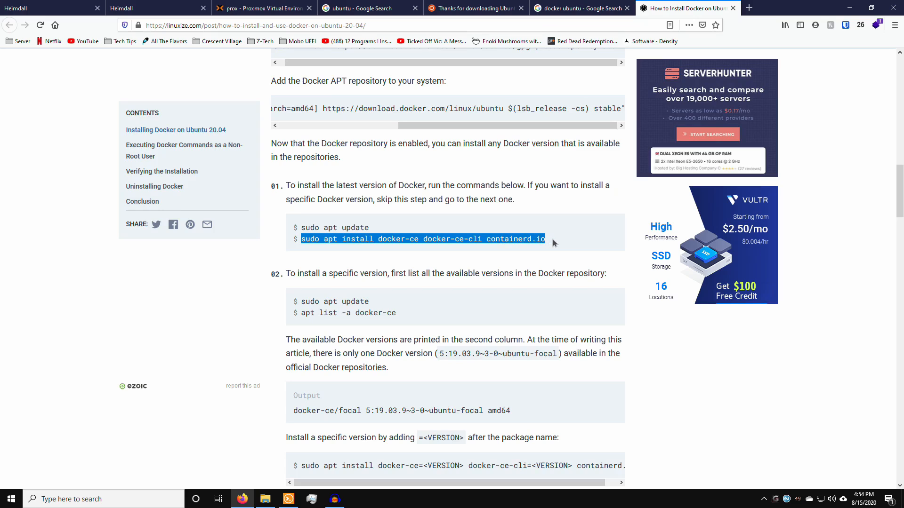
{"action": "right_click", "coordinate": [539, 239]}
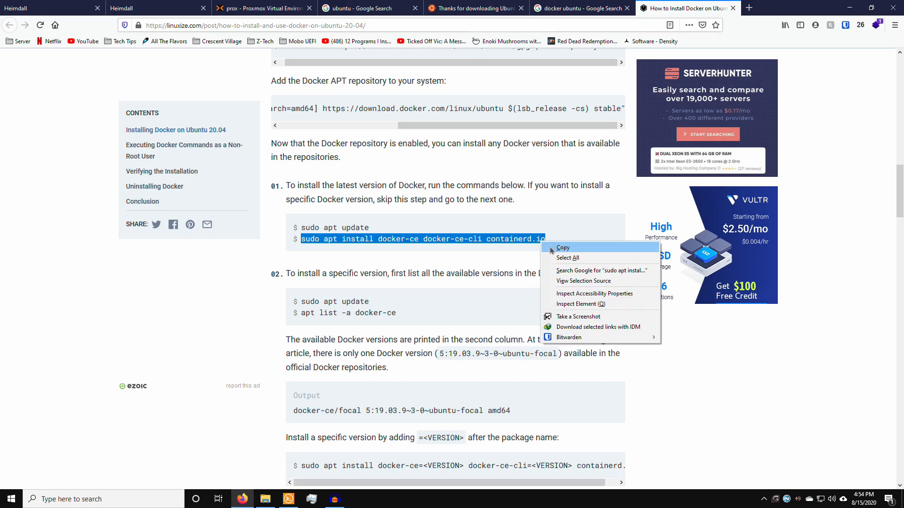
{"action": "left_click", "coordinate": [550, 247]}
{"action": "key", "text": "alt+Tab"}
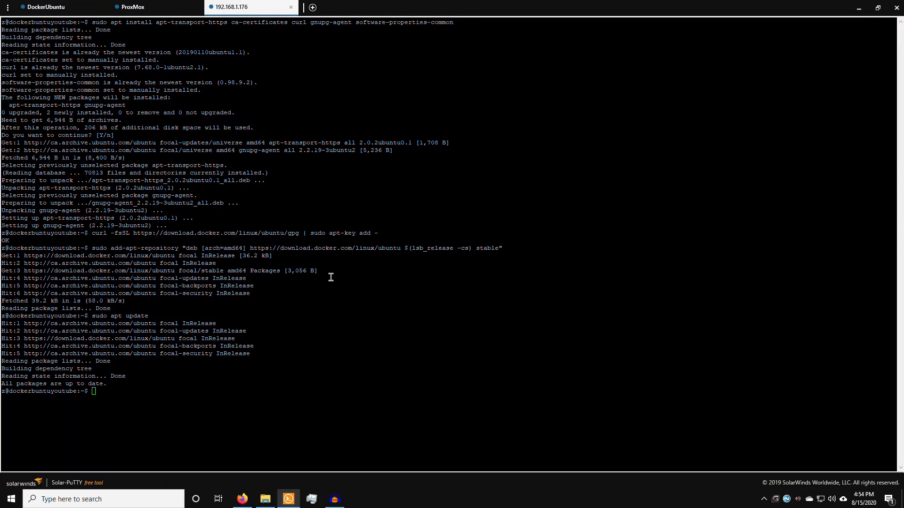
Step: Run sudo apt install docker-ce docker-ce-cli containerd.io and accept its 6 new packages (55.3 MB)
{"action": "right_click", "coordinate": [329, 277]}
{"action": "key", "text": "Return"}
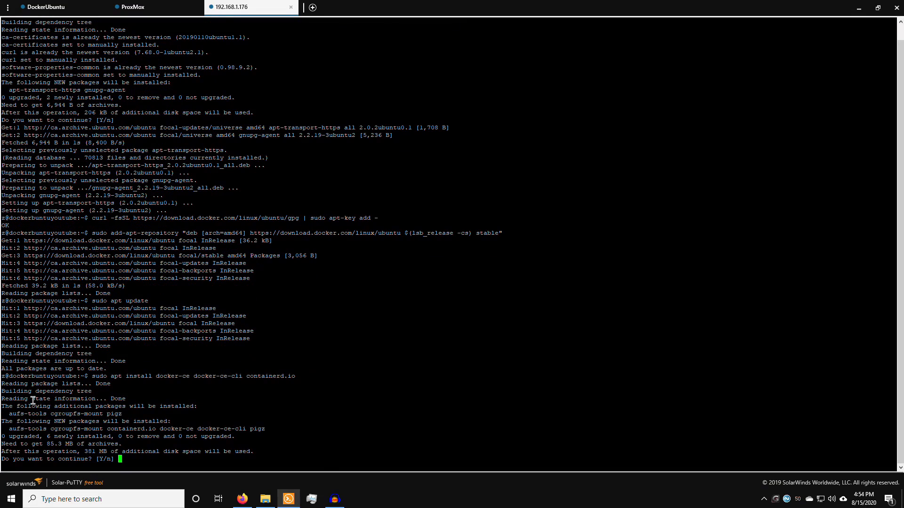
{"action": "left_click_drag", "start_coordinate": [21, 414], "coordinate": [95, 415]}
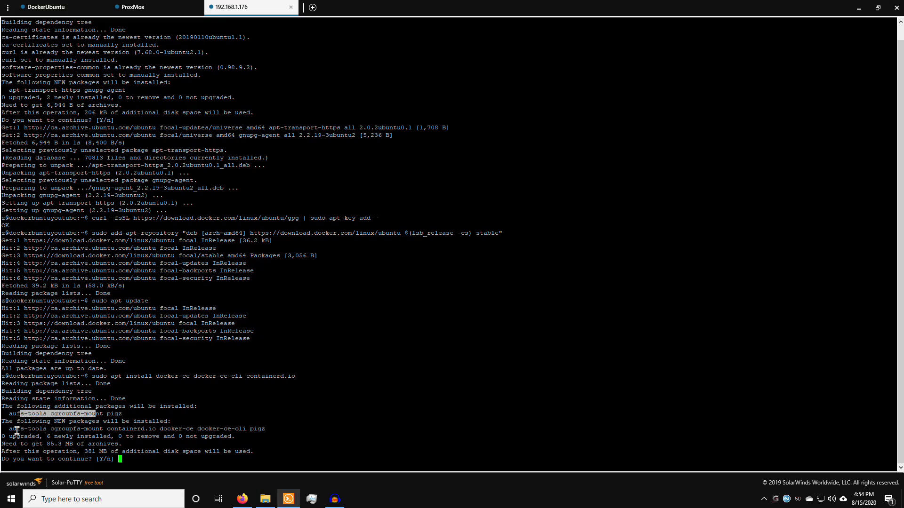
{"action": "left_click_drag", "start_coordinate": [48, 429], "coordinate": [206, 429]}
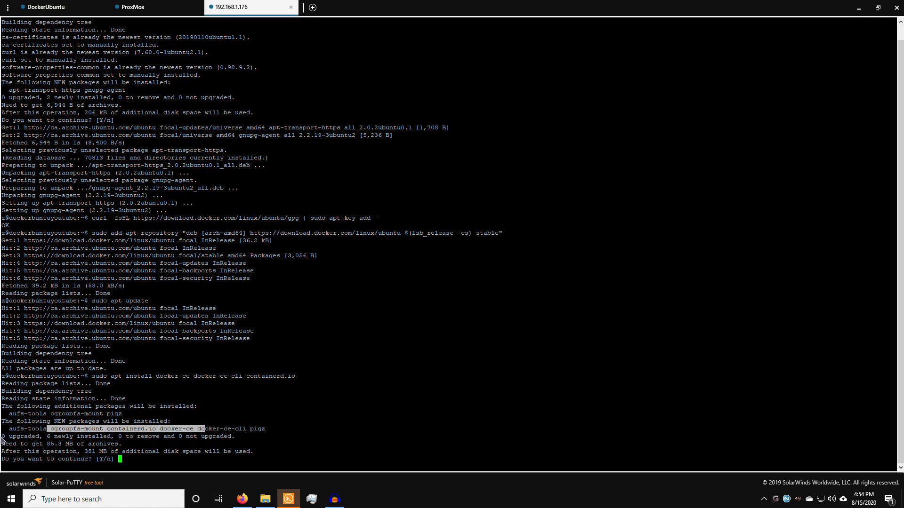
{"action": "left_click", "coordinate": [178, 420]}
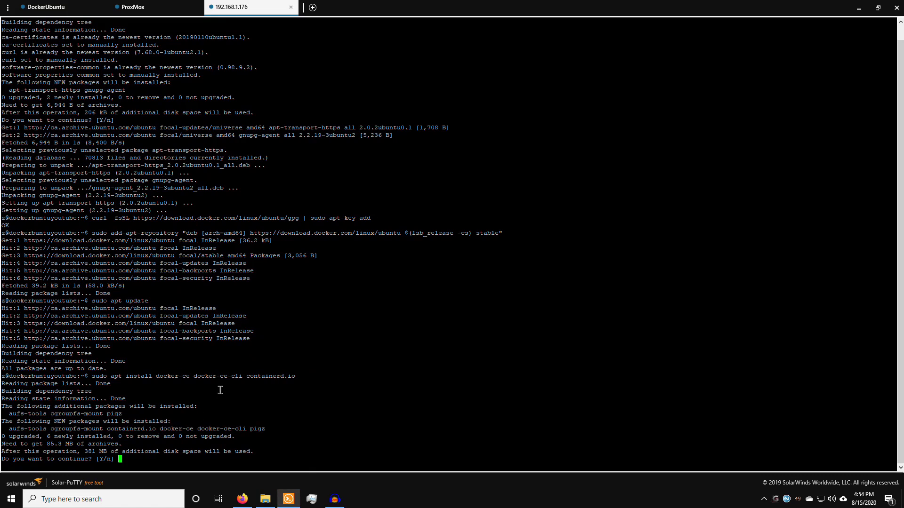
{"action": "key", "text": "Return"}
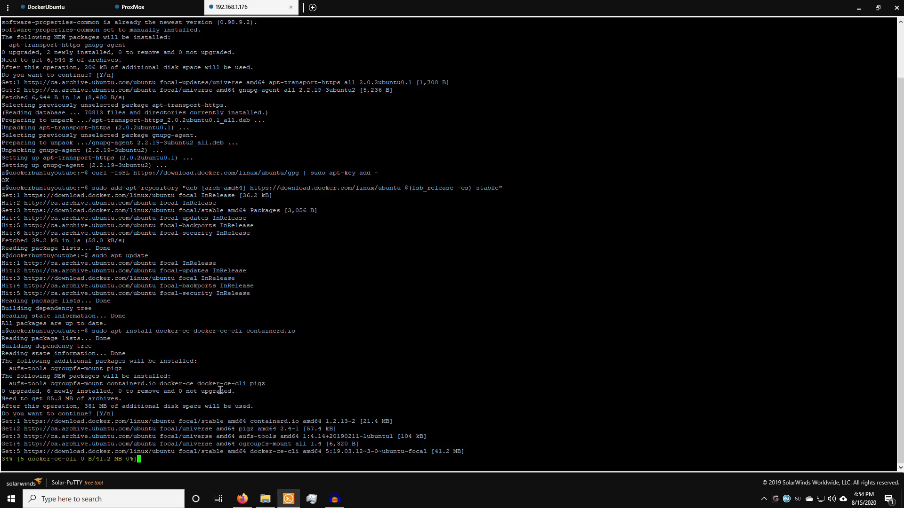
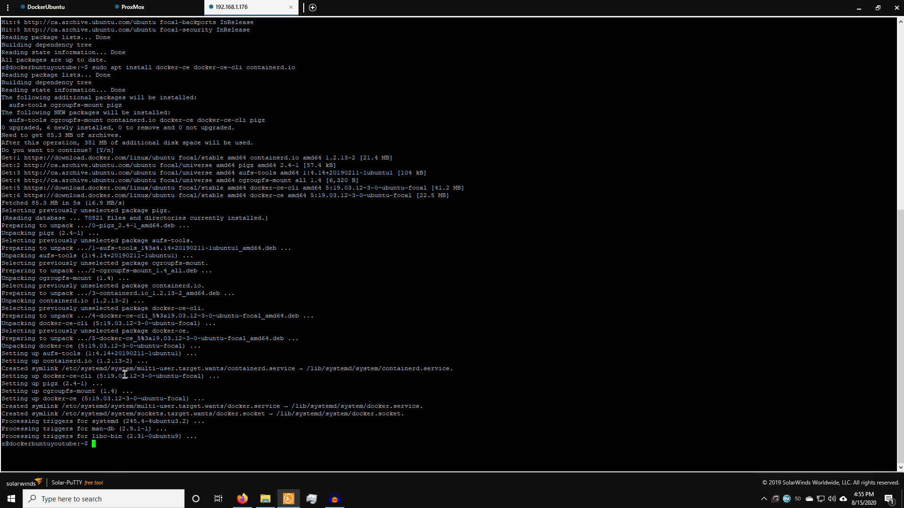
Step: Switch from Solar-PuTTY back to the linuxize Docker installation guide in Firefox
{"action": "key", "text": "alt+Tab"}
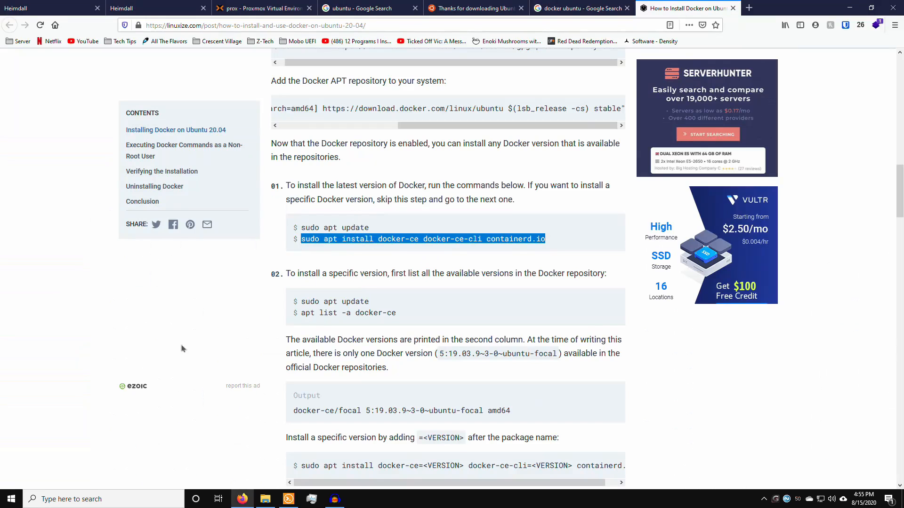
Step: Scroll the linuxize guide down to its Docker verification paragraph
{"action": "scroll", "coordinate": [350, 275], "scroll_direction": "down", "scroll_amount": 1}
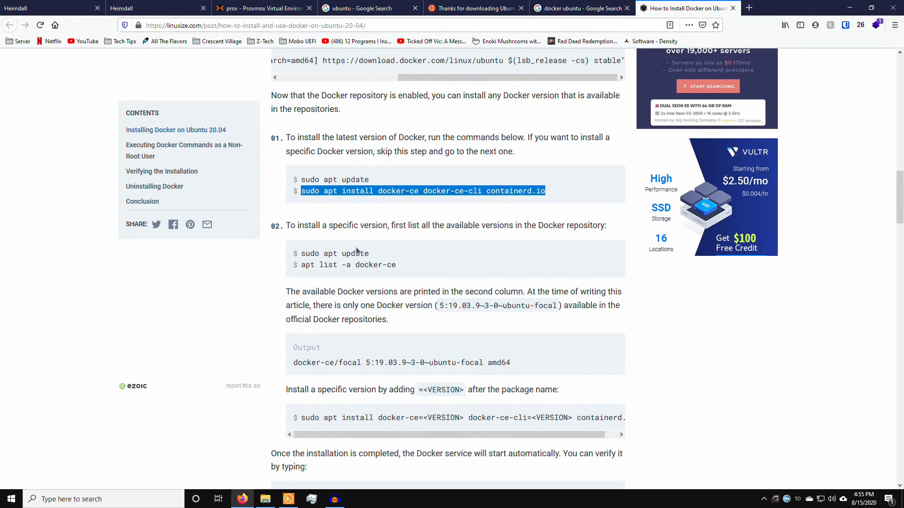
{"action": "mouse_move", "coordinate": [304, 225]}
{"action": "left_mouse_down"}
{"action": "mouse_move", "coordinate": [339, 255]}
{"action": "mouse_move", "coordinate": [330, 265]}
{"action": "mouse_move", "coordinate": [401, 269]}
{"action": "mouse_move", "coordinate": [338, 254]}
{"action": "mouse_move", "coordinate": [304, 226]}
{"action": "left_mouse_up"}
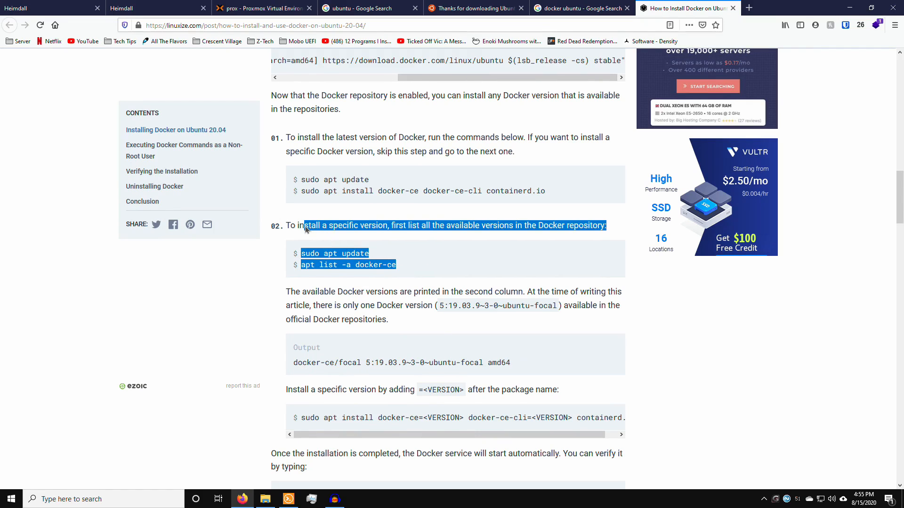
{"action": "left_click", "coordinate": [402, 233]}
{"action": "scroll", "coordinate": [402, 233], "scroll_direction": "down", "scroll_amount": 1}
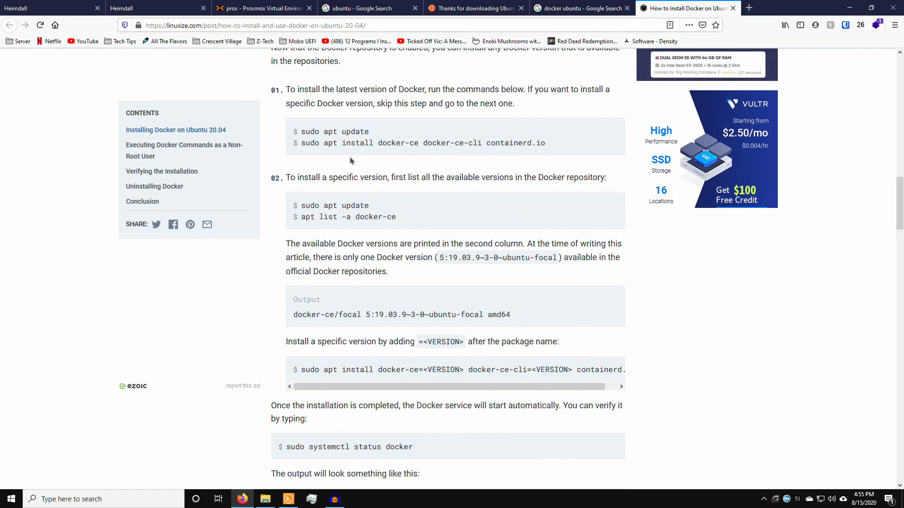
{"action": "scroll", "coordinate": [383, 212], "scroll_direction": "down", "scroll_amount": 2}
{"action": "scroll", "coordinate": [342, 193], "scroll_direction": "down", "scroll_amount": 3}
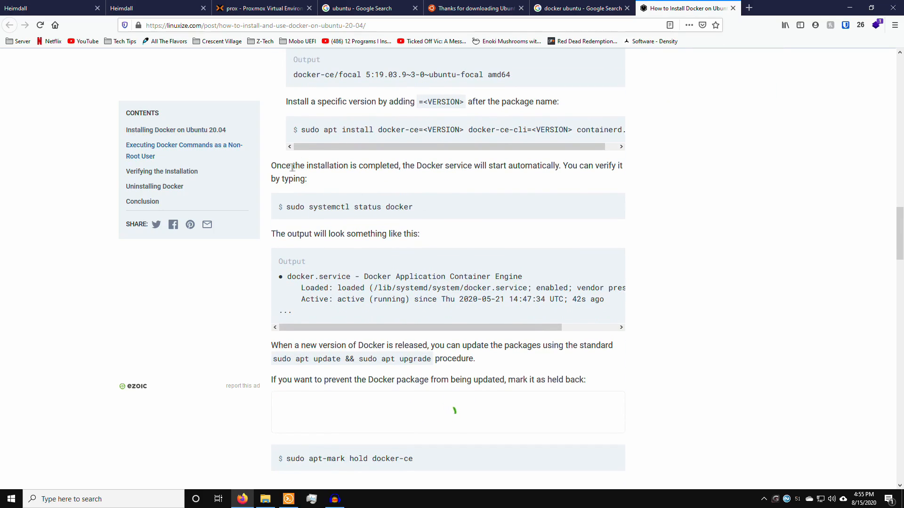
{"action": "left_click_drag", "start_coordinate": [292, 165], "coordinate": [434, 165]}
{"action": "left_click", "coordinate": [433, 166]}
Step: Copy the sudo systemctl status docker command and return to the terminal
{"action": "left_click_drag", "start_coordinate": [289, 205], "coordinate": [412, 206]}
{"action": "right_click", "coordinate": [411, 206]}
{"action": "left_click", "coordinate": [414, 217]}
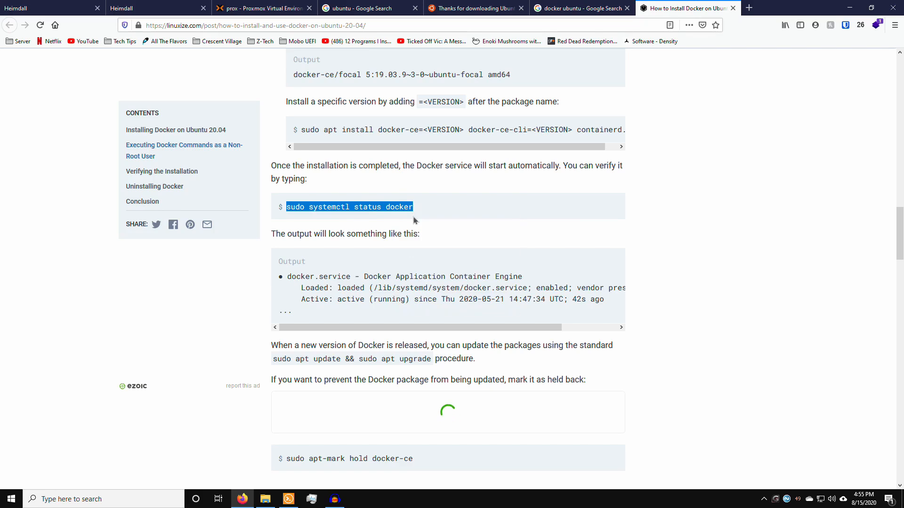
{"action": "key", "text": "alt+Tab"}
Step: Run sudo systemctl status docker and confirm Docker shows active (running)
{"action": "right_click", "coordinate": [398, 298]}
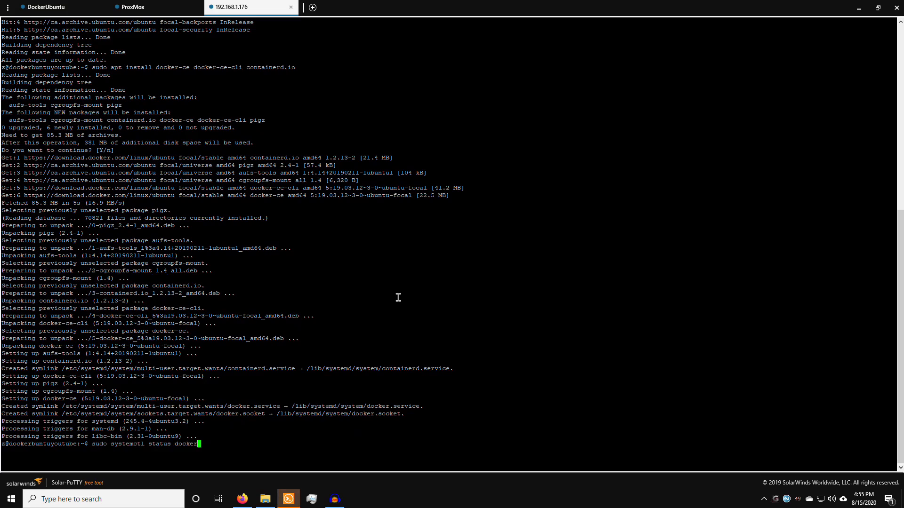
{"action": "key", "text": "Return"}
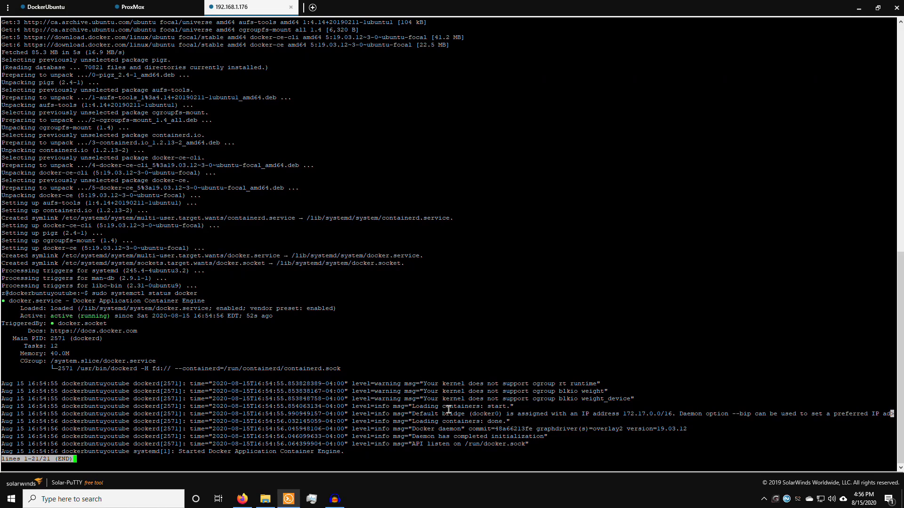
{"action": "key", "text": "alt+Tab"}
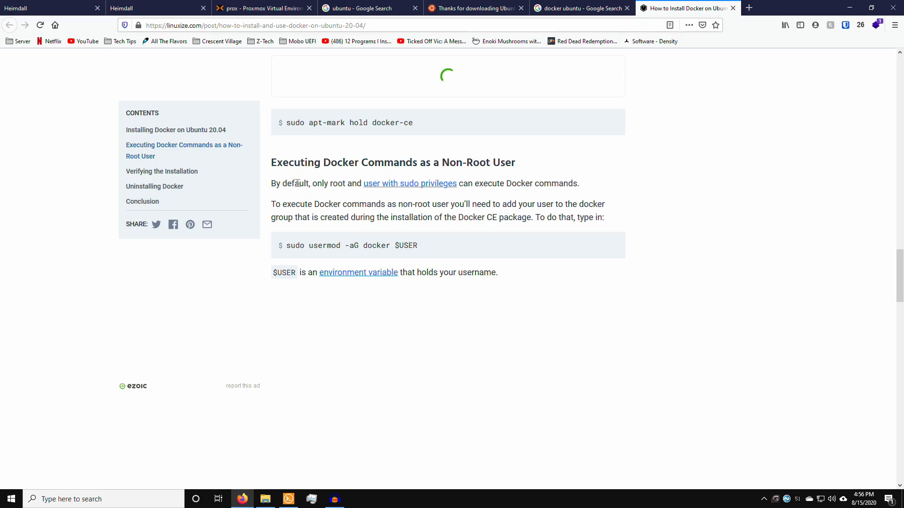
Step: Copy sudo usermod -aG docker $USER from the guide's non-root user section
{"action": "left_click_drag", "start_coordinate": [286, 245], "coordinate": [419, 250]}
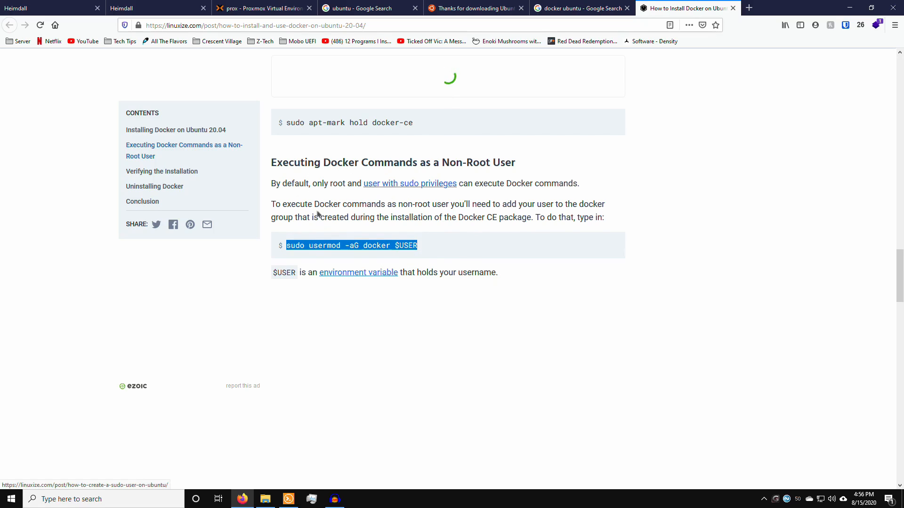
{"action": "left_click_drag", "start_coordinate": [293, 184], "coordinate": [315, 184]}
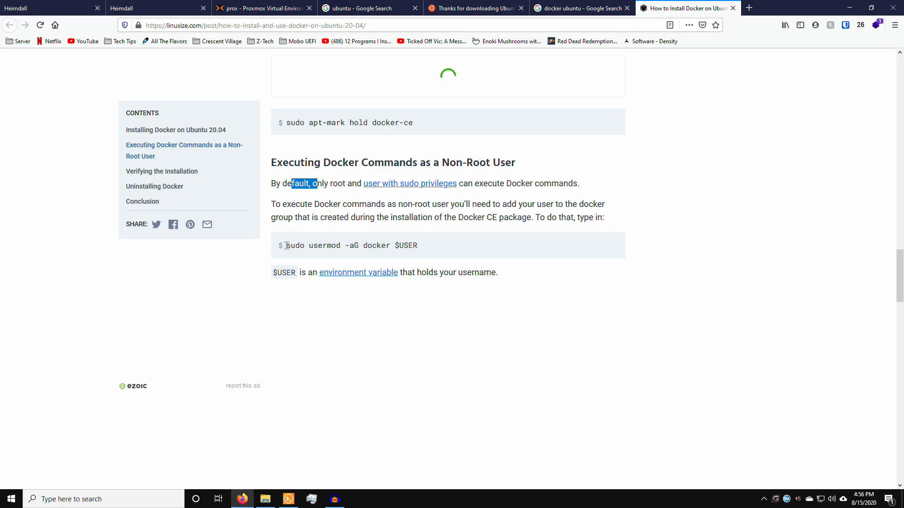
{"action": "left_click_drag", "start_coordinate": [286, 245], "coordinate": [397, 248]}
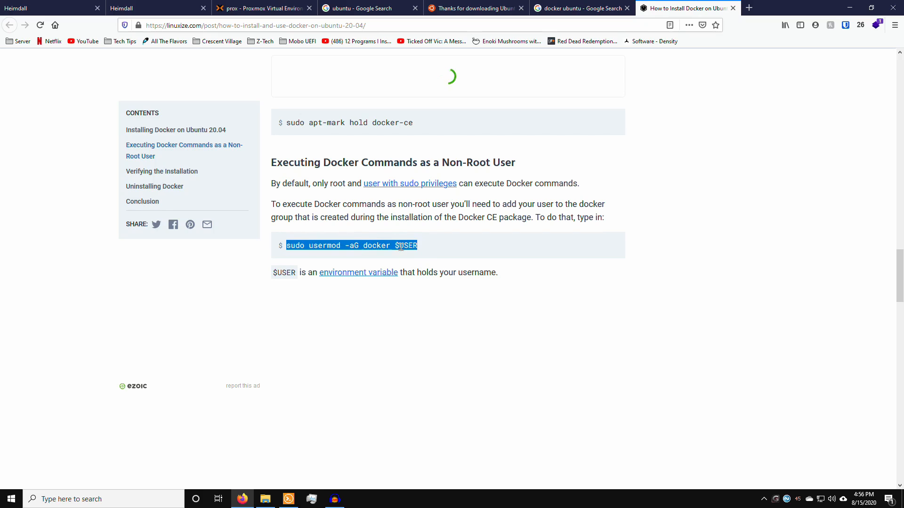
{"action": "right_click", "coordinate": [401, 247]}
{"action": "left_click", "coordinate": [416, 255]}
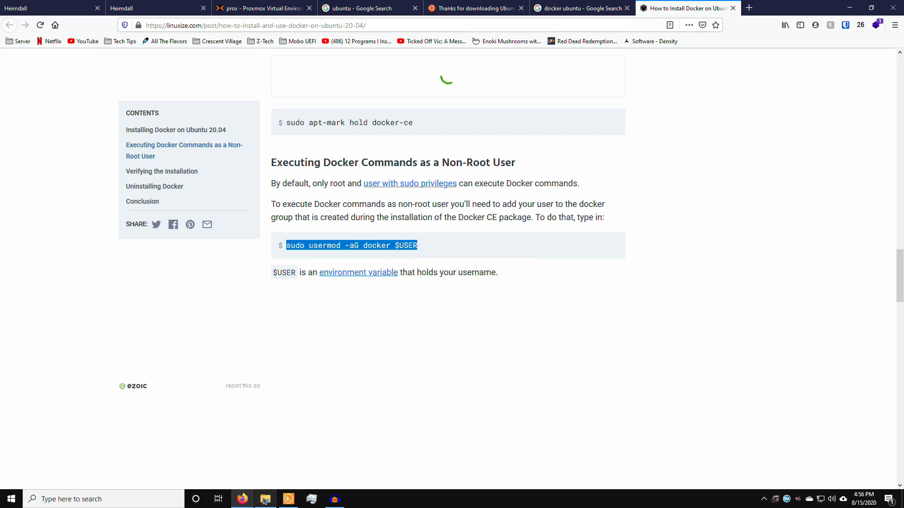
{"action": "key", "text": "alt+Tab"}
{"action": "key", "text": "Tab"}
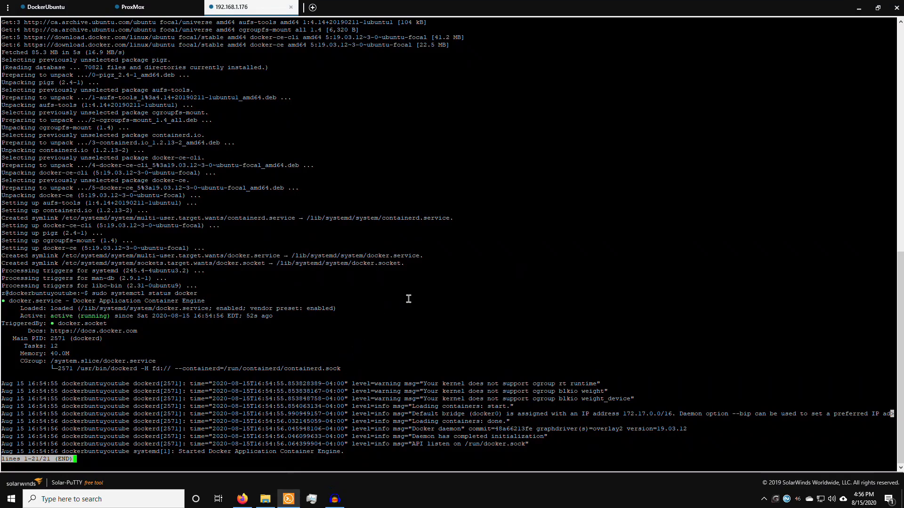
Step: Paste sudo usermod -aG docker $USER at the prompt, then clear the terminal
{"action": "right_click", "coordinate": [408, 298]}
{"action": "key", "text": "Return"}
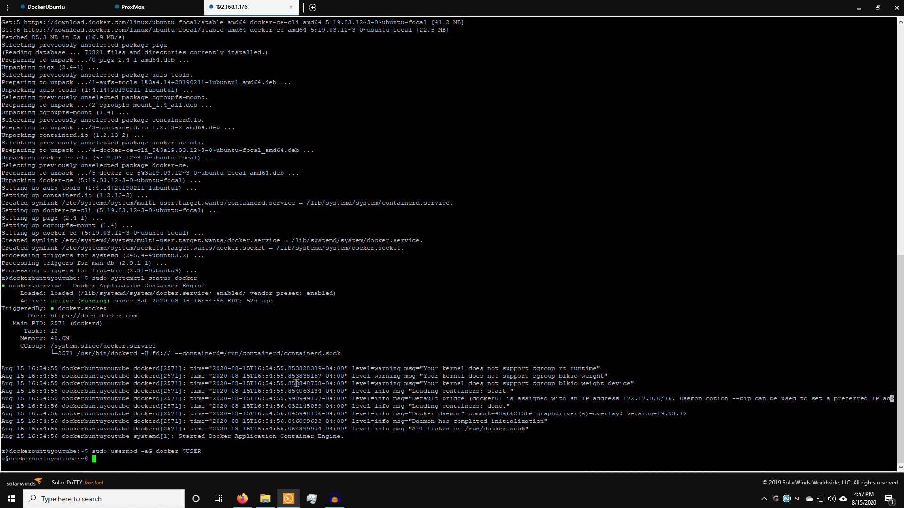
{"action": "type", "text": "clear"}
{"action": "key", "text": "Return"}
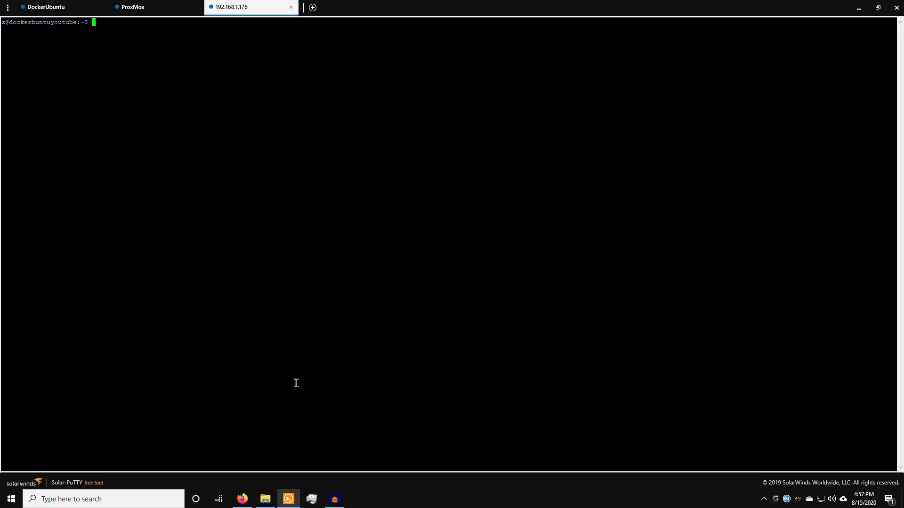
Step: Search the web for portainer and open the official Portainer installation page
{"action": "key", "text": "alt+Tab"}
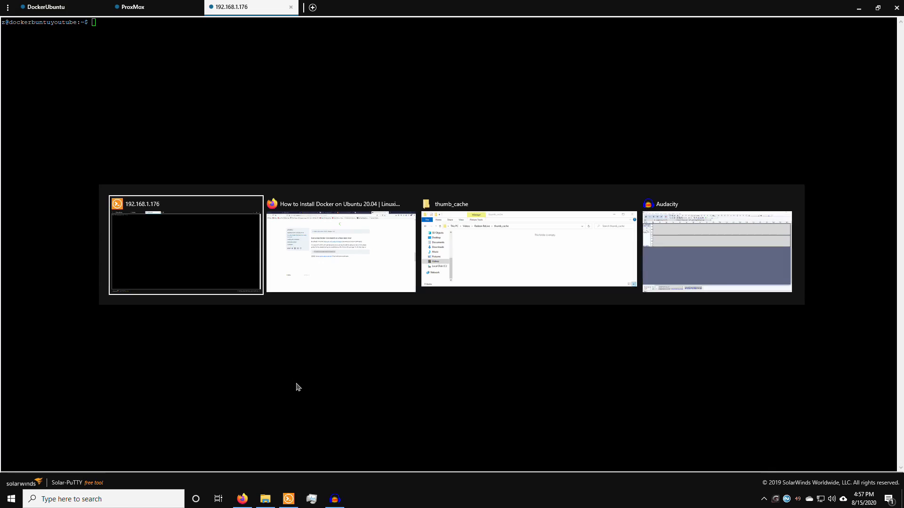
{"action": "key", "text": "ctrl+t"}
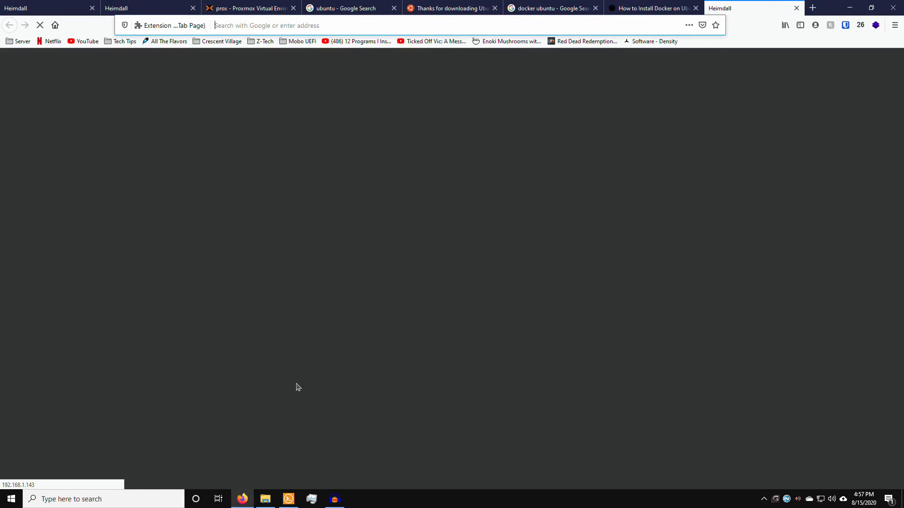
{"action": "type", "text": "portainer"}
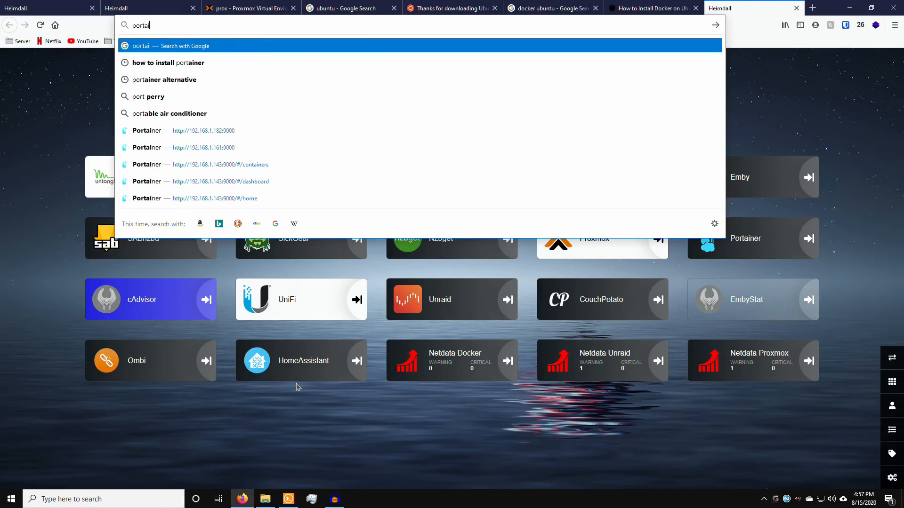
{"action": "key", "text": "Return"}
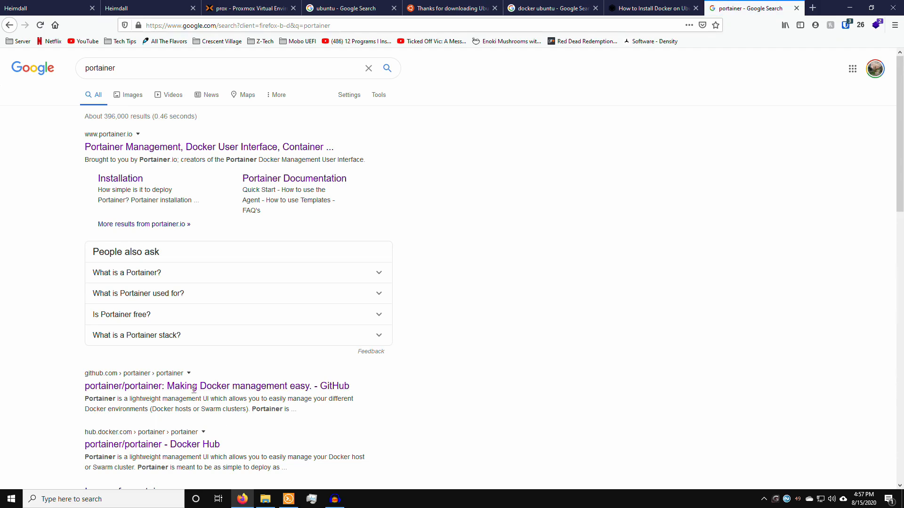
{"action": "left_click", "coordinate": [129, 147]}
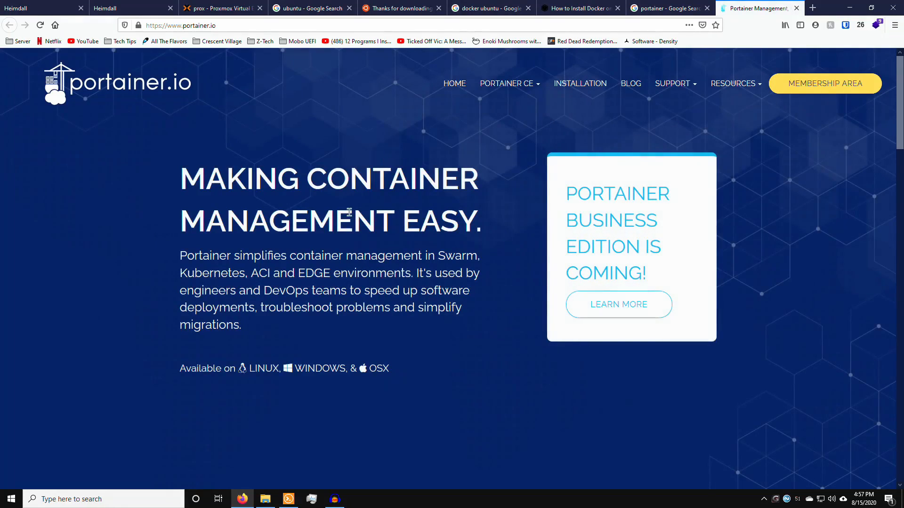
{"action": "left_click", "coordinate": [579, 85]}
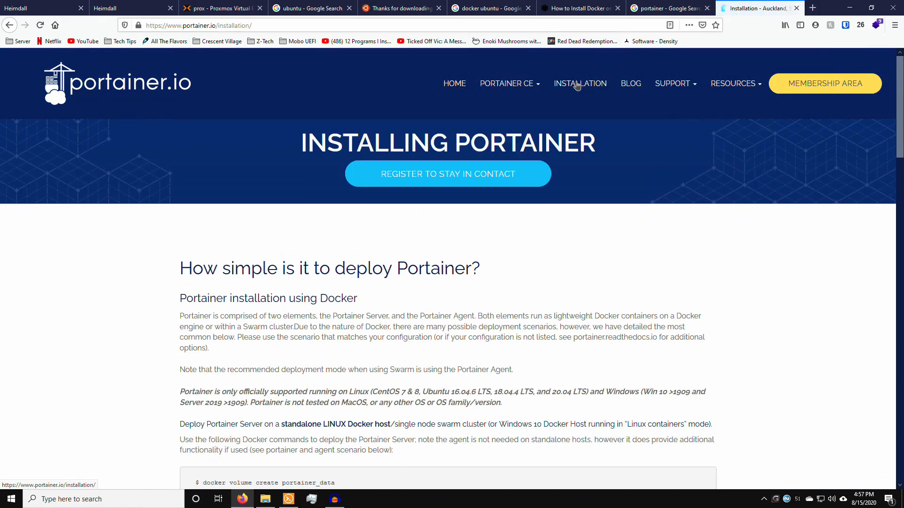
{"action": "scroll", "coordinate": [408, 203], "scroll_direction": "down", "scroll_amount": 5}
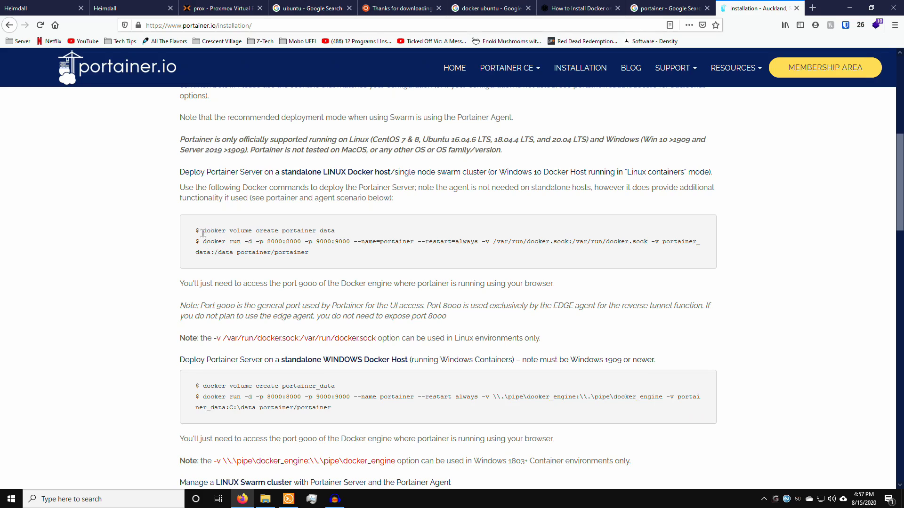
Step: Copy the docker volume create portainer_data command from the Linux instructions
{"action": "left_click_drag", "start_coordinate": [202, 233], "coordinate": [234, 230]}
{"action": "left_click", "coordinate": [238, 231]}
{"action": "left_click_drag", "start_coordinate": [204, 230], "coordinate": [337, 233]}
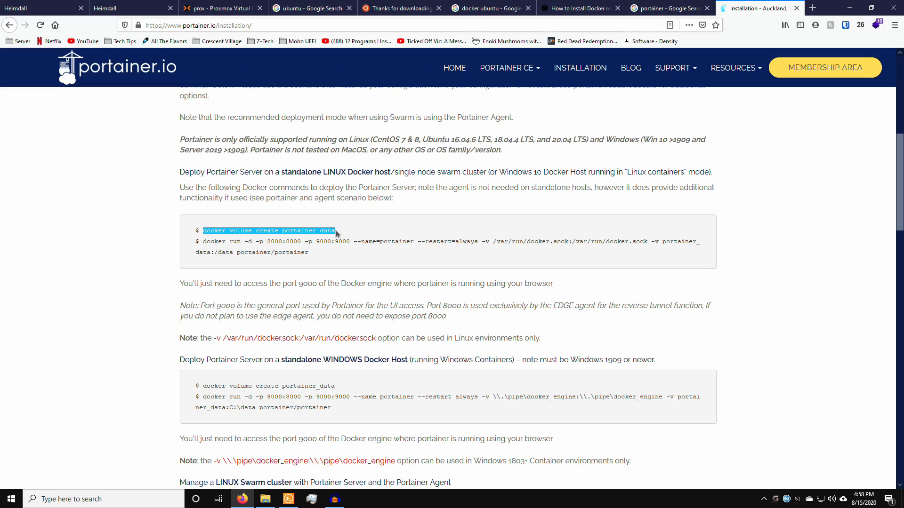
{"action": "right_click", "coordinate": [232, 232]}
{"action": "left_click", "coordinate": [257, 240]}
Step: Run docker volume create portainer_data, which fails with permission denied
{"action": "key", "text": "alt+Tab"}
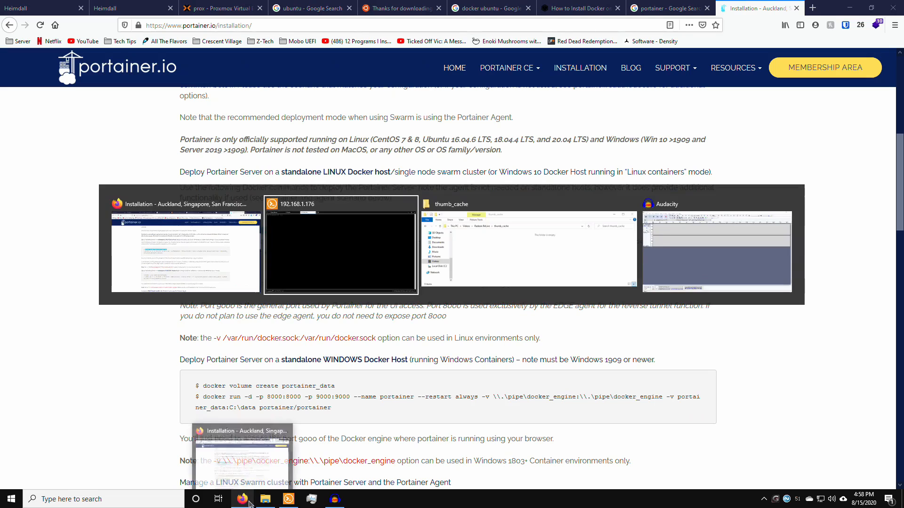
{"action": "right_click", "coordinate": [386, 256]}
{"action": "key", "text": "Return"}
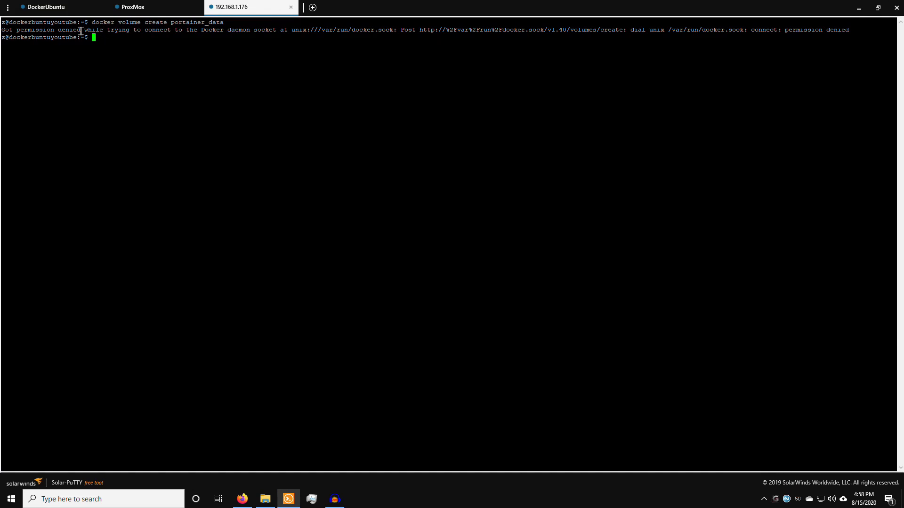
{"action": "left_click_drag", "start_coordinate": [32, 30], "coordinate": [168, 26]}
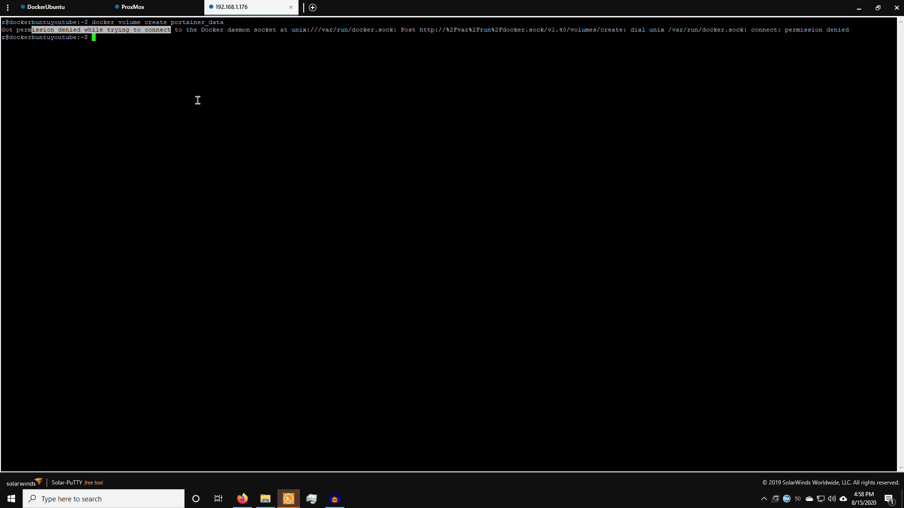
Step: Log out of the 192.168.1.176 session with the logout command
{"action": "key", "text": "Up"}
{"action": "key", "text": "Up"}
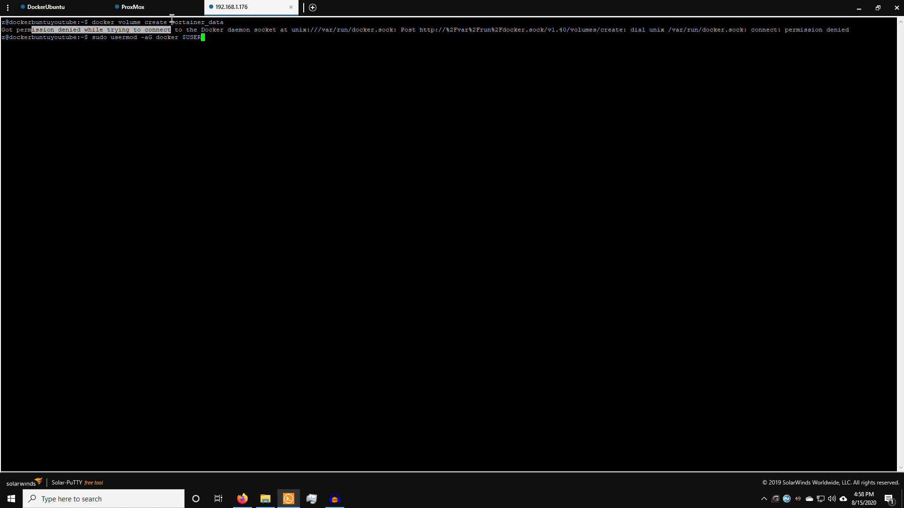
{"action": "key", "text": "BackSpace"}
{"action": "key", "text": "BackSpace"}
{"action": "key", "text": "BackSpace"}
{"action": "key", "text": "BackSpace"}
{"action": "key", "text": "BackSpace"}
{"action": "key", "text": "BackSpace"}
{"action": "key", "text": "BackSpace"}
{"action": "key", "text": "BackSpace"}
{"action": "key", "text": "BackSpace"}
{"action": "key", "text": "BackSpace"}
{"action": "key", "text": "BackSpace"}
{"action": "key", "text": "BackSpace"}
{"action": "key", "text": "BackSpace"}
{"action": "key", "text": "BackSpace"}
{"action": "key", "text": "BackSpace"}
{"action": "key", "text": "BackSpace"}
{"action": "key", "text": "BackSpace"}
{"action": "key", "text": "BackSpace"}
{"action": "key", "text": "BackSpace"}
{"action": "key", "text": "BackSpace"}
{"action": "type", "text": "logout"}
{"action": "key", "text": "Return"}
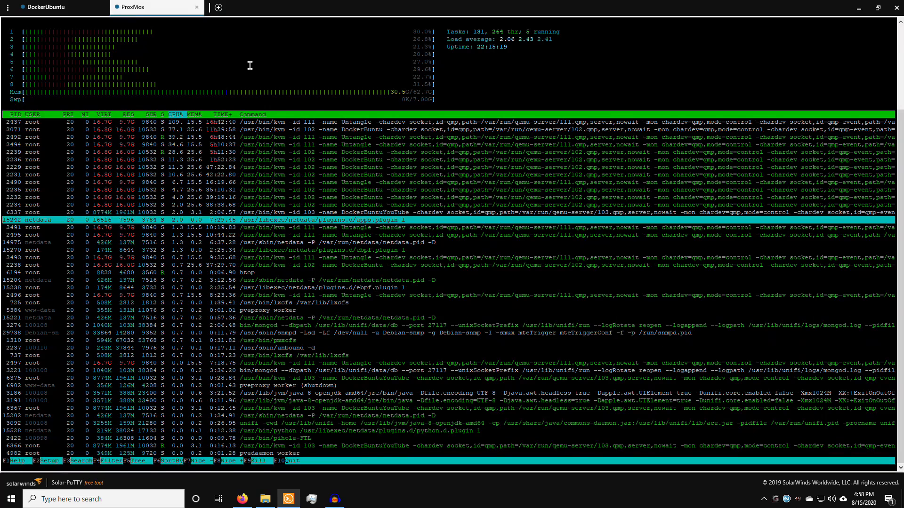
Step: Open a new Solar-PuTTY session to 192.168.1.176 and sign in to the Ubuntu server
{"action": "left_click", "coordinate": [218, 8]}
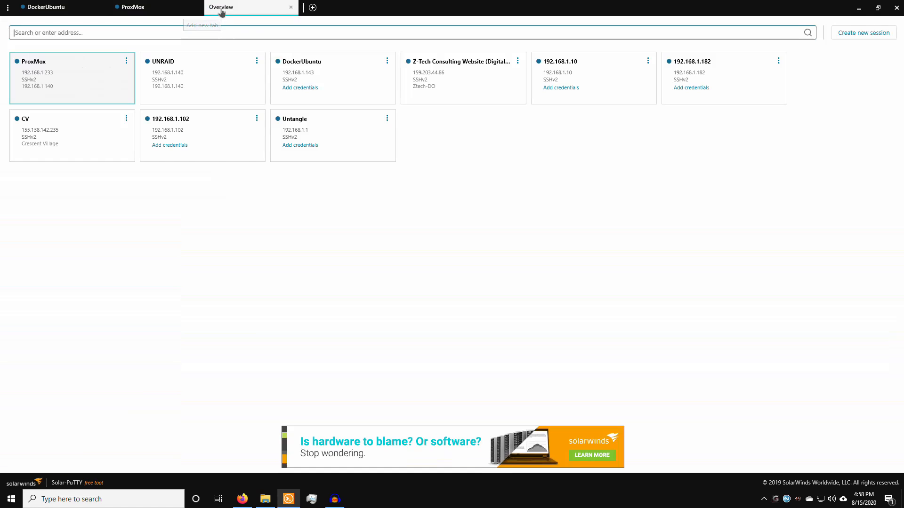
{"action": "left_click_drag", "start_coordinate": [221, 12], "coordinate": [535, 104]}
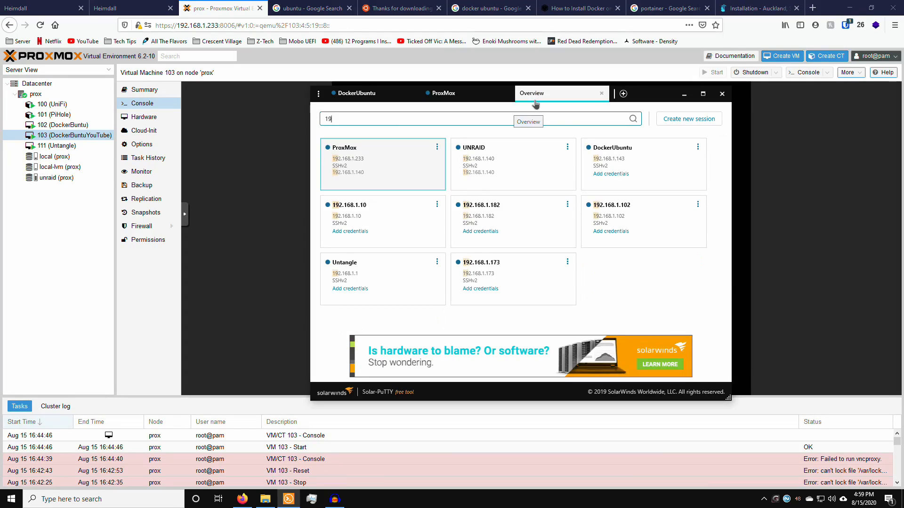
{"action": "type", "text": "192.168.1.176"}
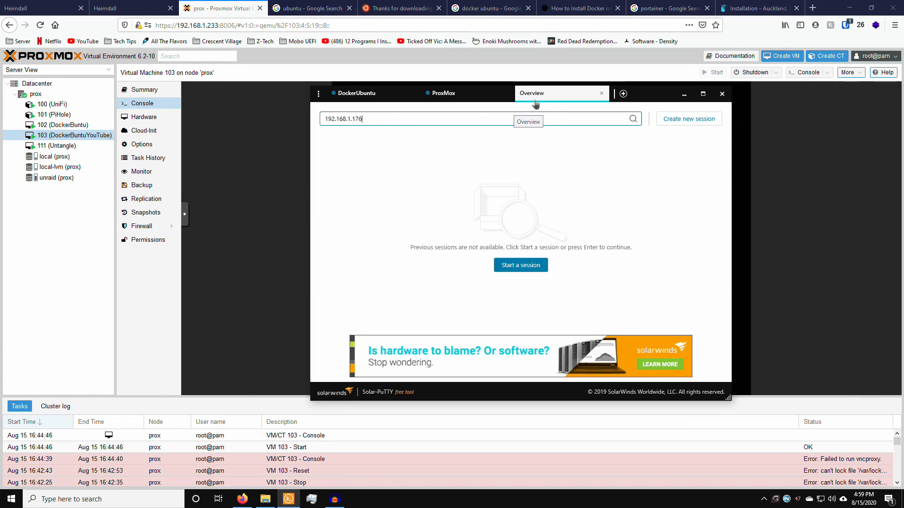
{"action": "key", "text": "Return"}
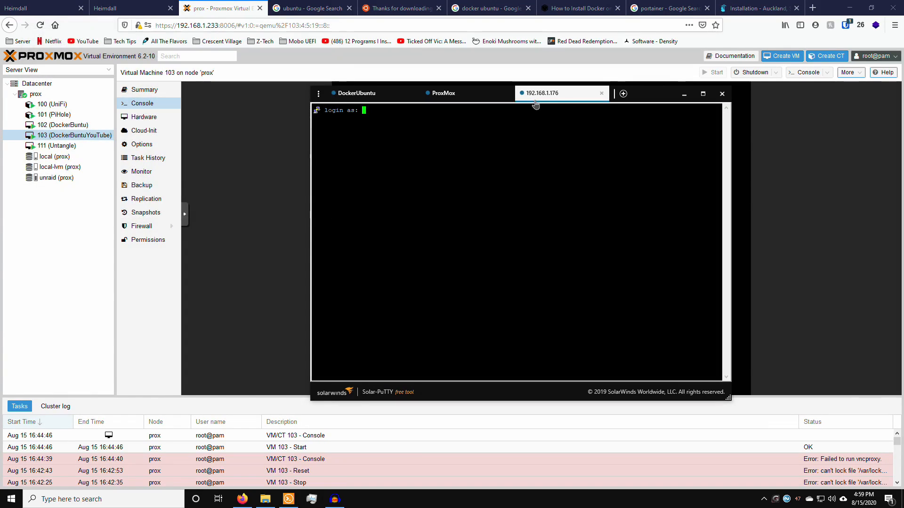
{"action": "type", "text": "z"}
{"action": "key", "text": "Return"}
{"action": "key", "text": "Return"}
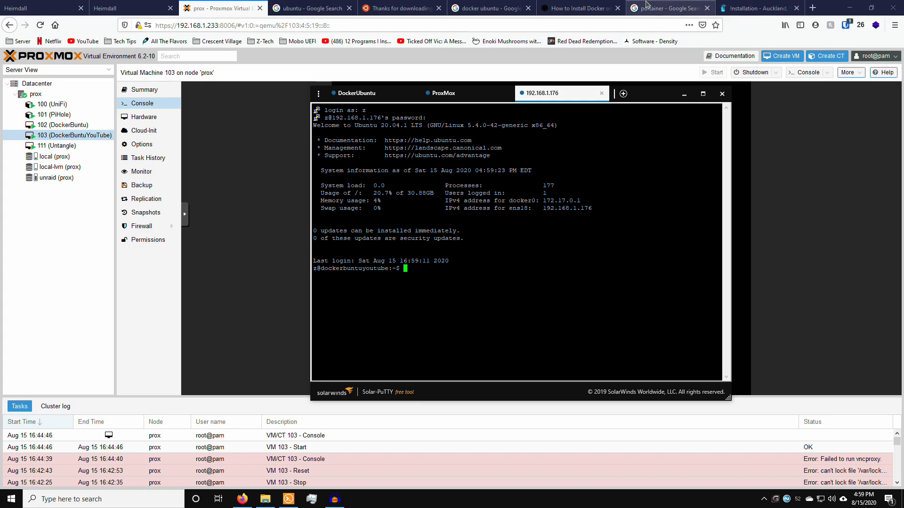
{"action": "left_click", "coordinate": [663, 6]}
Step: Copy docker volume create portainer_data again and run it, creating the portainer_data volume
{"action": "left_click", "coordinate": [750, 3]}
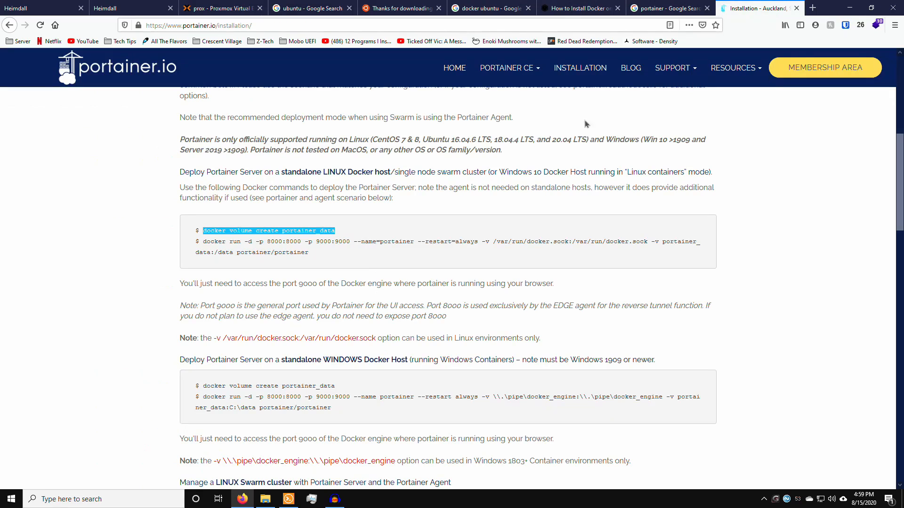
{"action": "right_click", "coordinate": [311, 227]}
{"action": "left_click", "coordinate": [321, 233]}
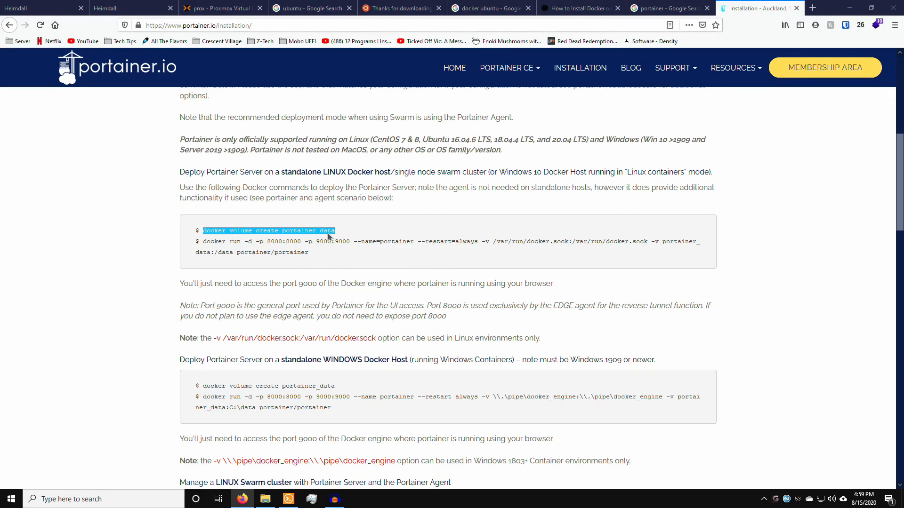
{"action": "key", "text": "alt+Tab"}
{"action": "right_click", "coordinate": [321, 231]}
{"action": "key", "text": "Return"}
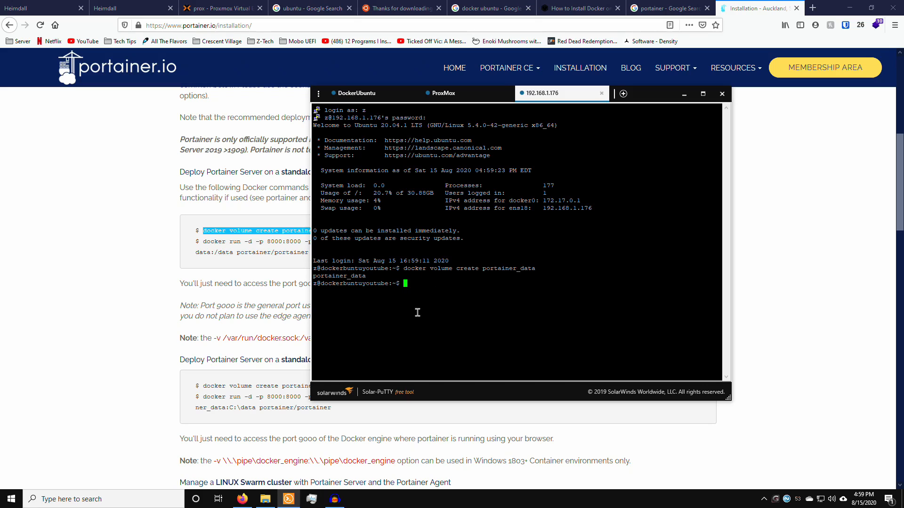
{"action": "triple_click", "coordinate": [319, 276]}
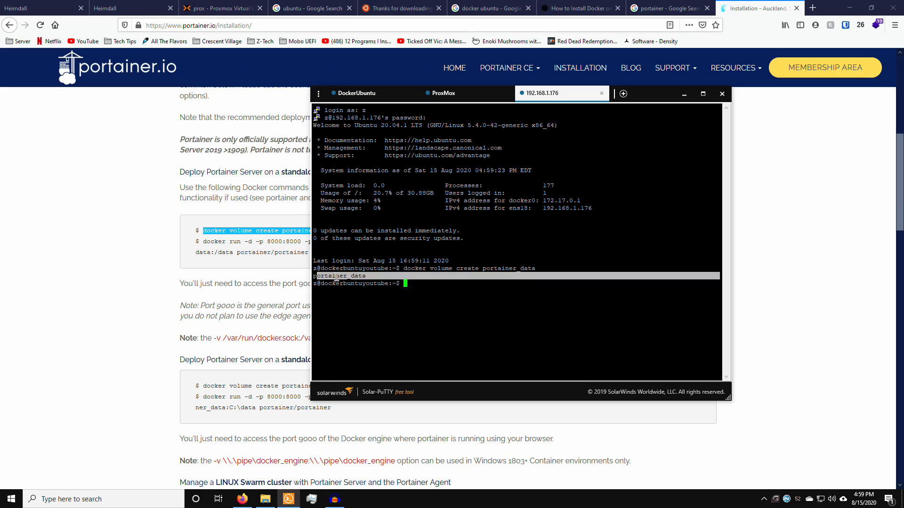
{"action": "double_click", "coordinate": [353, 283]}
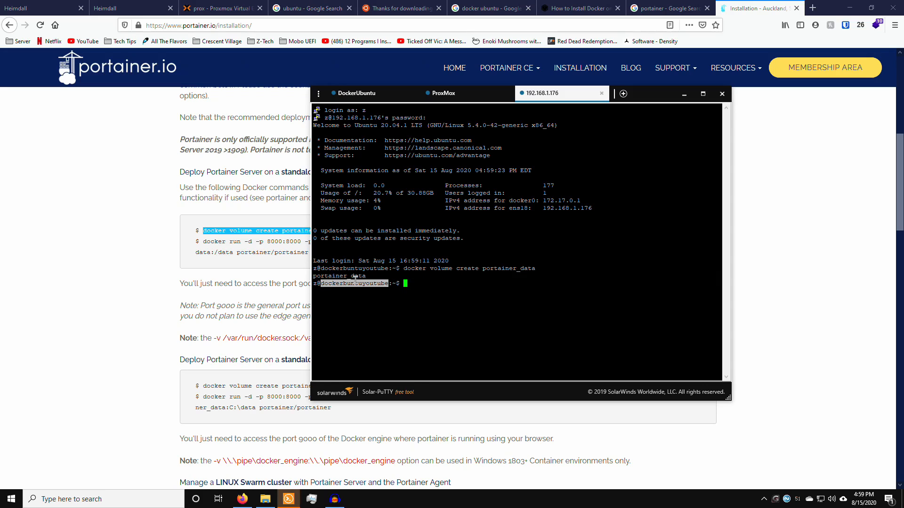
{"action": "left_click", "coordinate": [738, 6]}
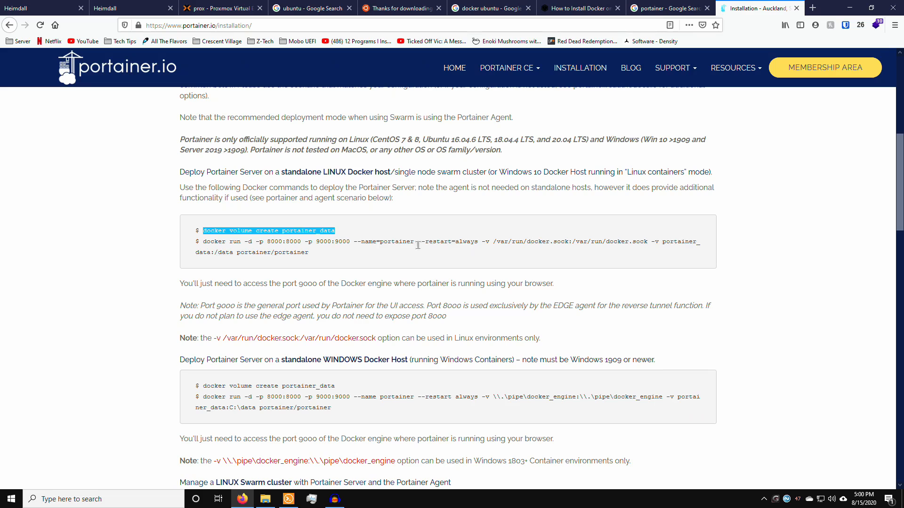
Step: Copy and run the docker run command for portainer/portainer on ports 8000 and 9000
{"action": "left_click_drag", "start_coordinate": [201, 240], "coordinate": [310, 255]}
{"action": "right_click", "coordinate": [298, 253]}
{"action": "left_click", "coordinate": [318, 260]}
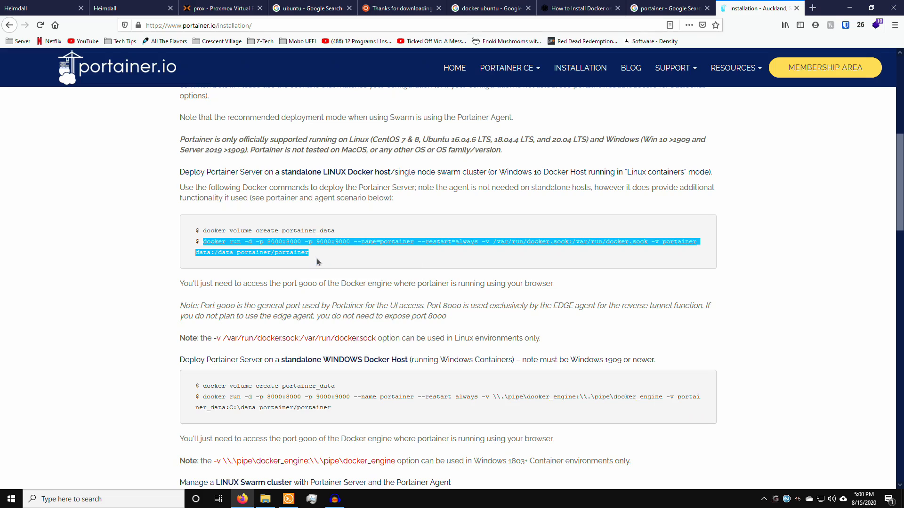
{"action": "key", "text": "alt+Tab"}
{"action": "right_click", "coordinate": [447, 330]}
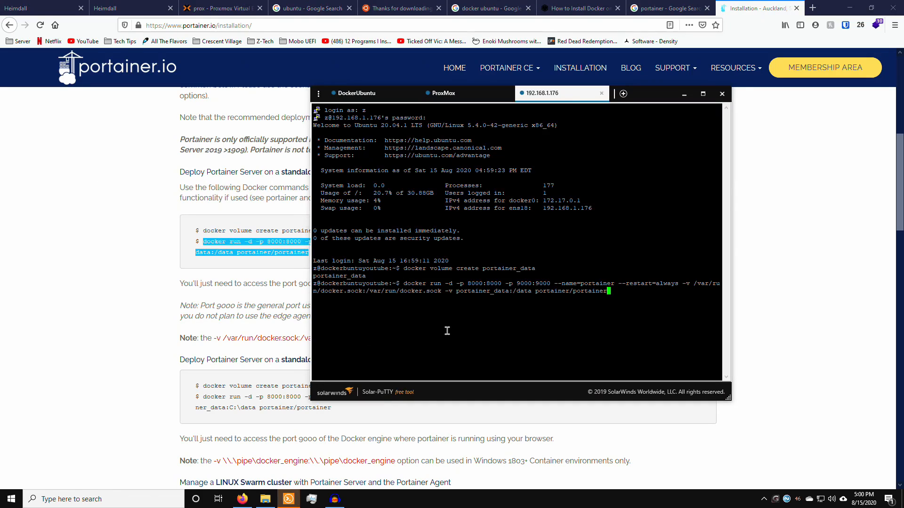
{"action": "key", "text": "Return"}
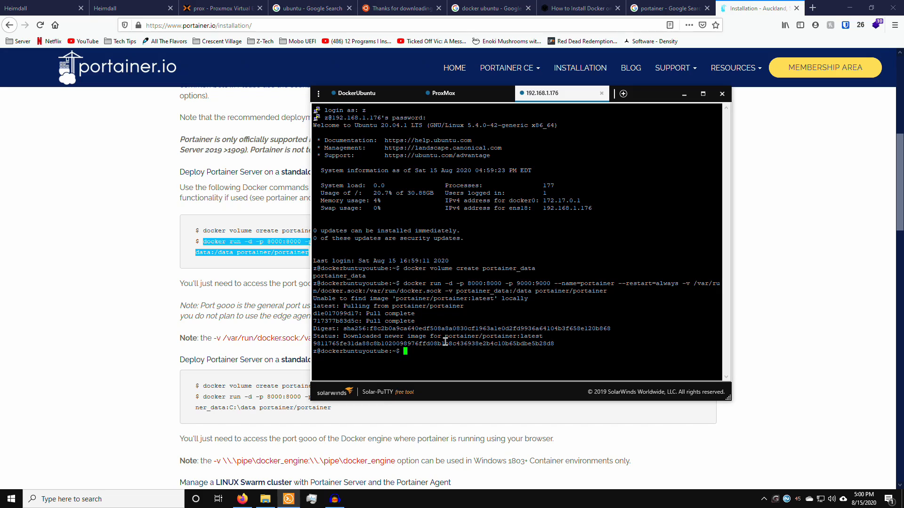
Step: Load Portainer at 192.168.1.176:9000 in Firefox
{"action": "left_click", "coordinate": [308, 256]}
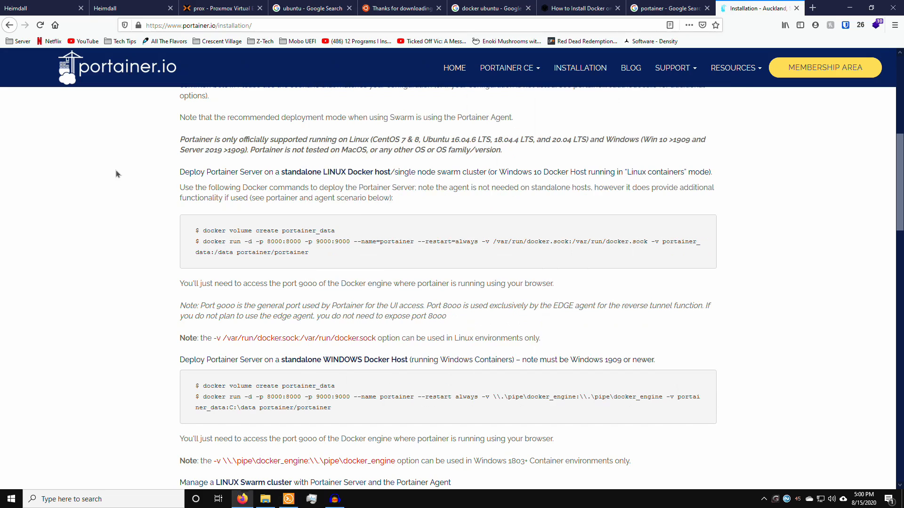
{"action": "left_click", "coordinate": [252, 26]}
{"action": "type", "text": "19"}
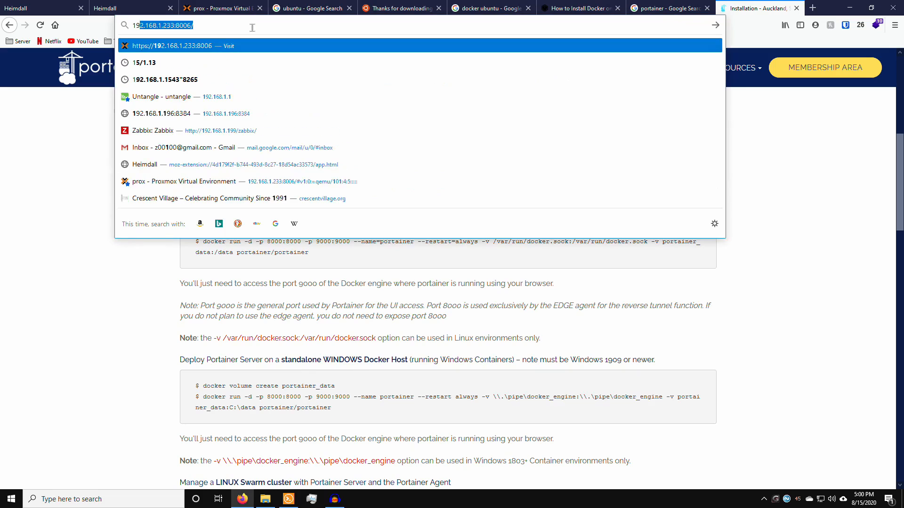
{"action": "type", "text": "2.168.1.176"}
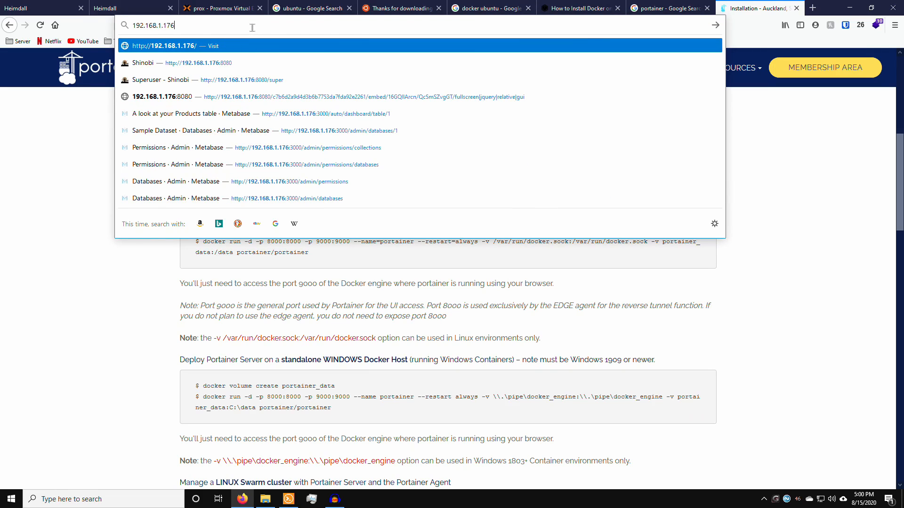
{"action": "type", "text": ":"}
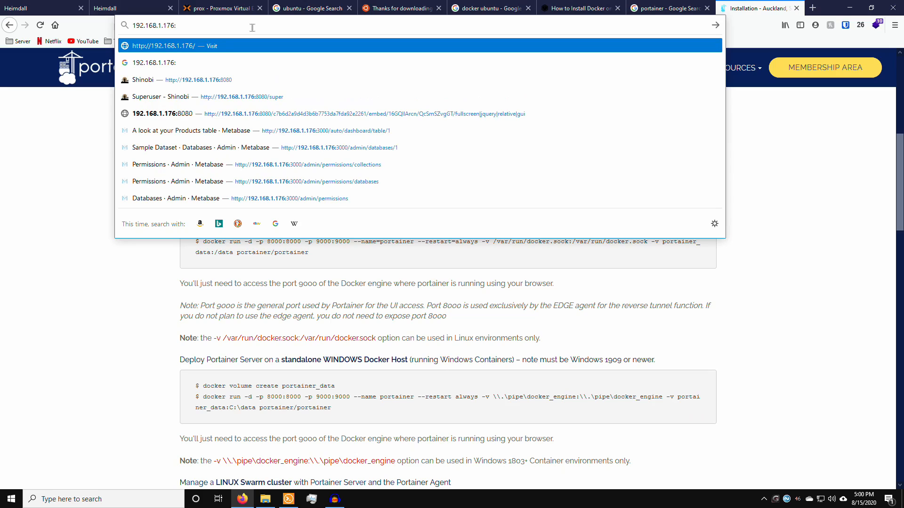
{"action": "type", "text": "90000"}
{"action": "key", "text": "Return"}
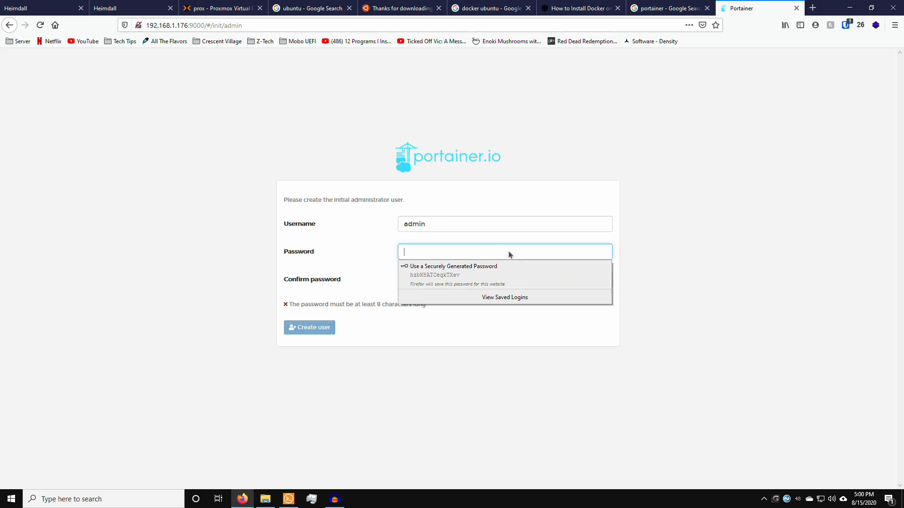
Step: Create user admin with a confirmed 8-character password, replacing the too-short first attempt
{"action": "double_click", "coordinate": [440, 224]}
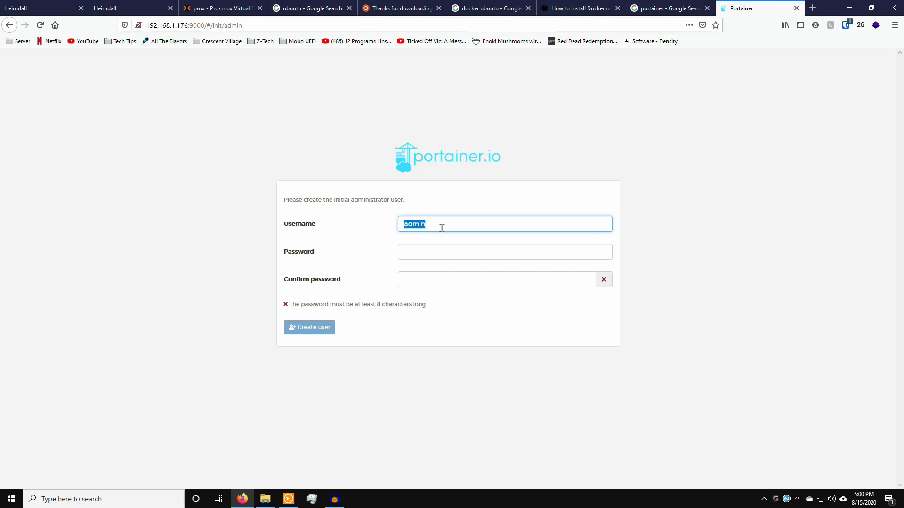
{"action": "left_click", "coordinate": [462, 251]}
{"action": "type", "text": "•••••"}
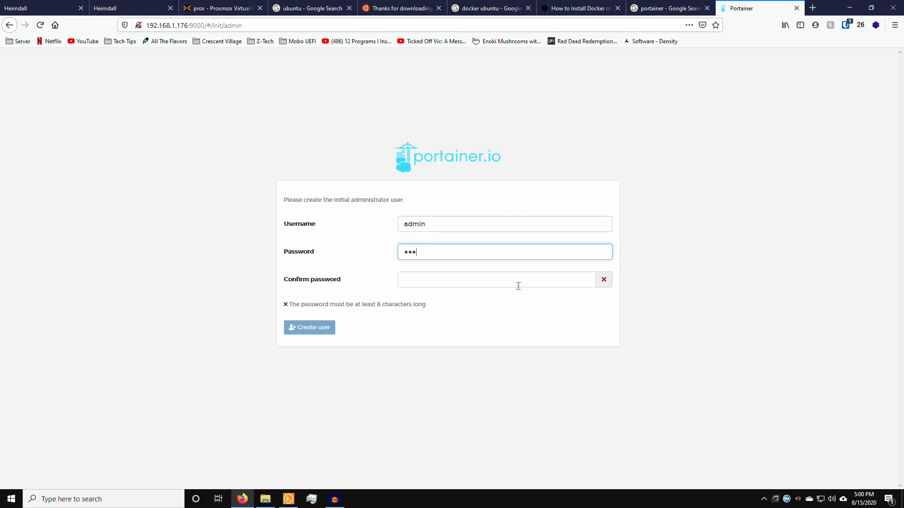
{"action": "key", "text": "Tab"}
{"action": "type", "text": "•••••"}
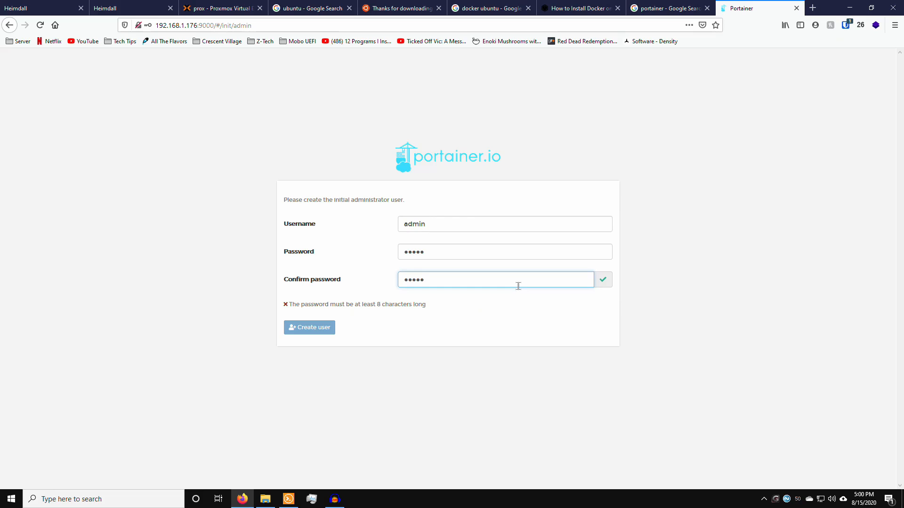
{"action": "left_click", "coordinate": [432, 254]}
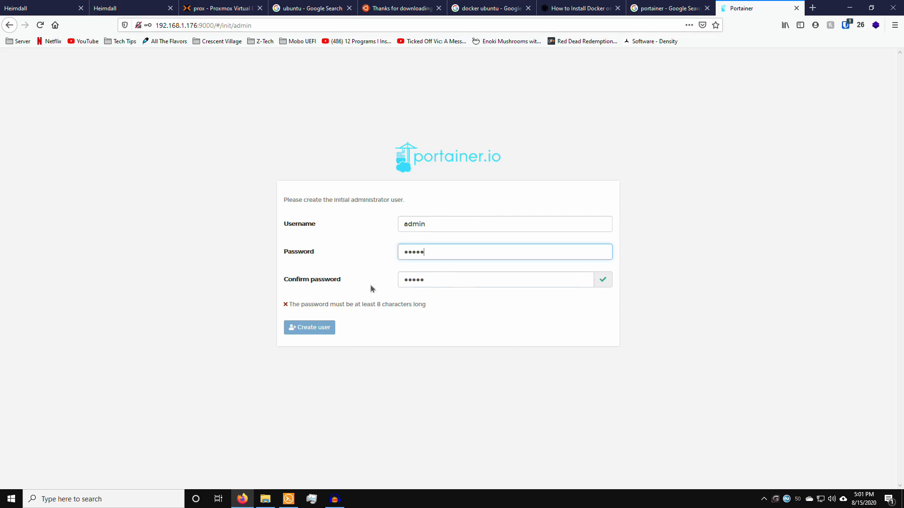
{"action": "left_click", "coordinate": [327, 303]}
{"action": "double_click", "coordinate": [443, 255]}
{"action": "type", "text": "password"}
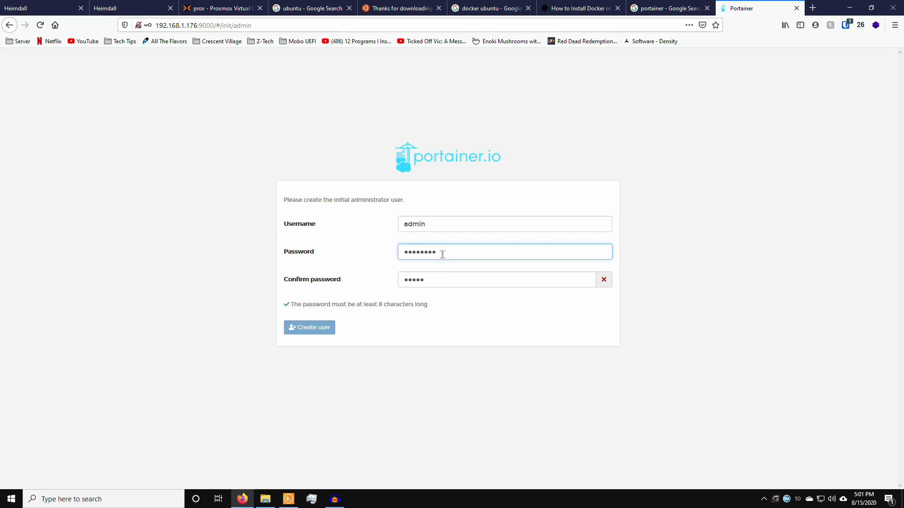
{"action": "key", "text": "Tab"}
{"action": "type", "text": "password"}
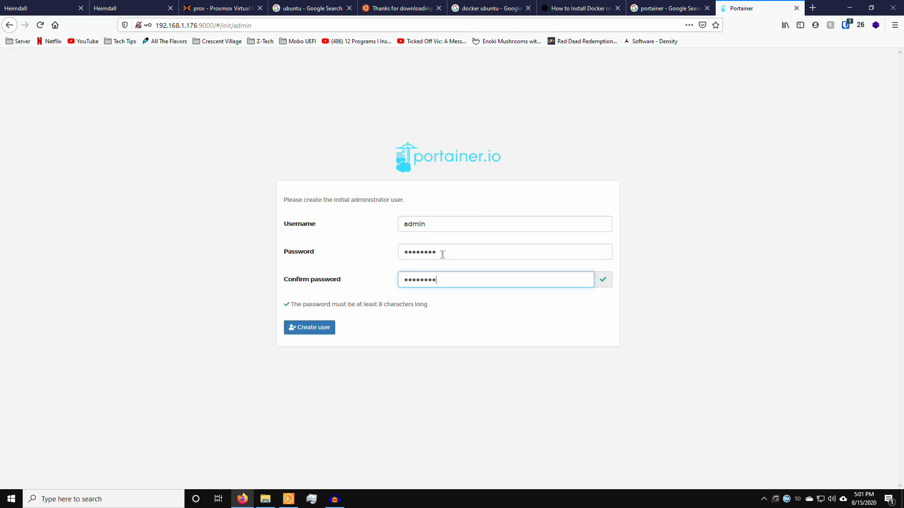
{"action": "left_click", "coordinate": [326, 330]}
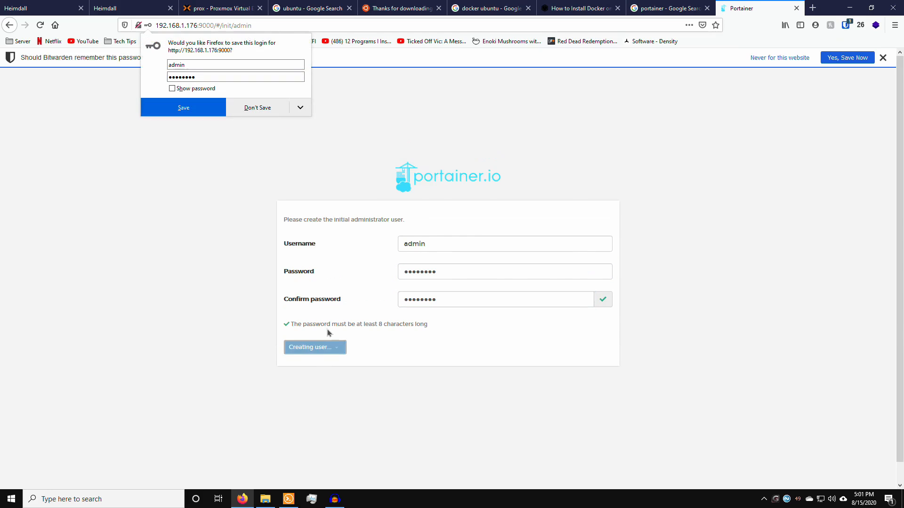
Step: Decline the browser's save-login prompts, then connect Portainer to the Local Docker environment
{"action": "left_click", "coordinate": [278, 109]}
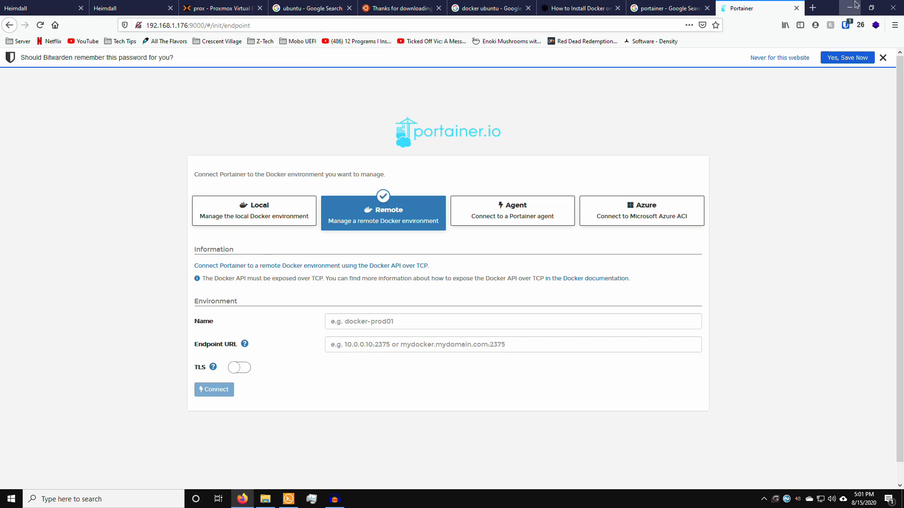
{"action": "left_click", "coordinate": [882, 57]}
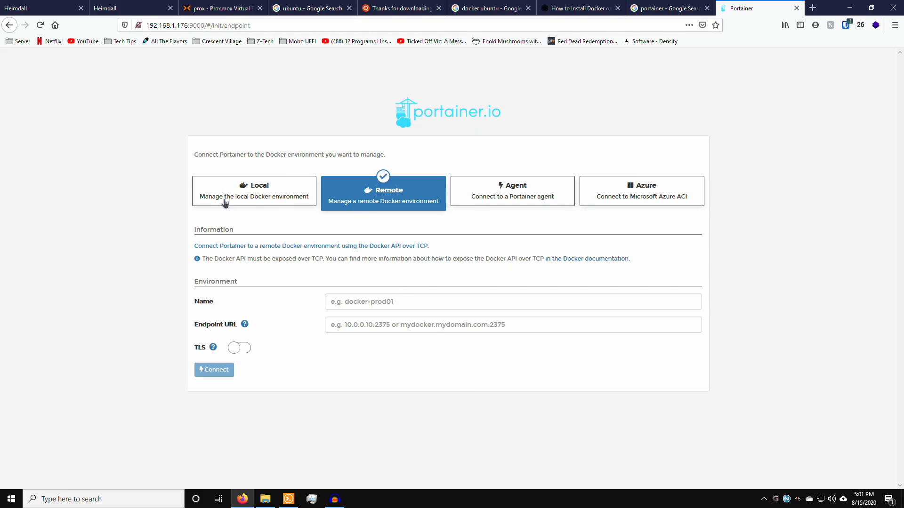
{"action": "left_click", "coordinate": [261, 197]}
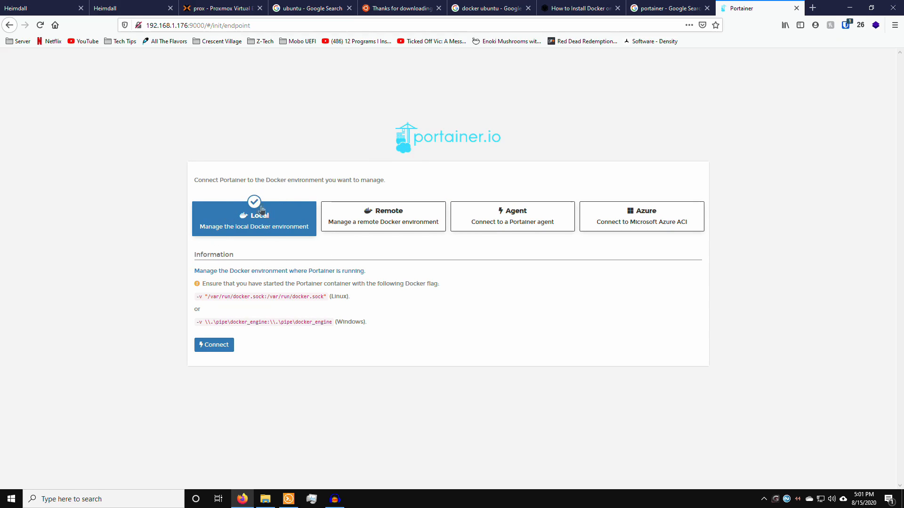
{"action": "left_click", "coordinate": [217, 347]}
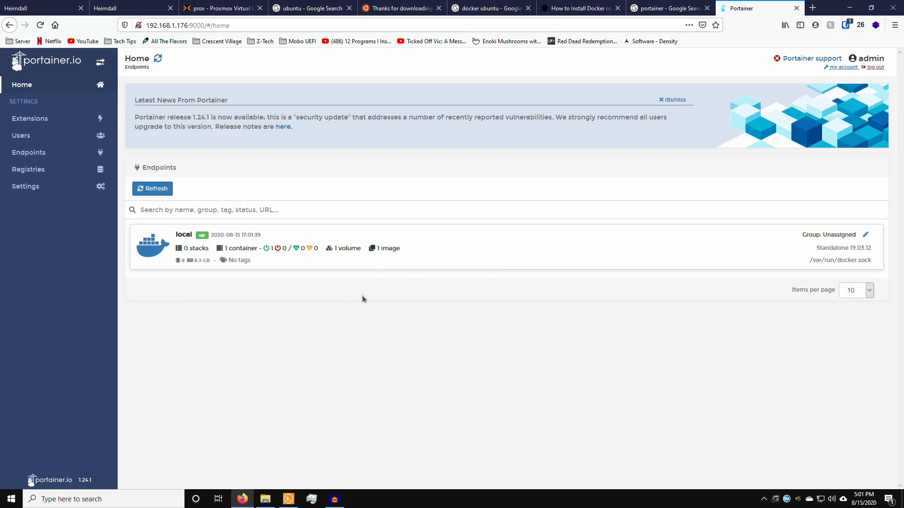
Step: Dismiss the Latest News banner and open the local endpoint's dashboard
{"action": "left_click", "coordinate": [674, 100]}
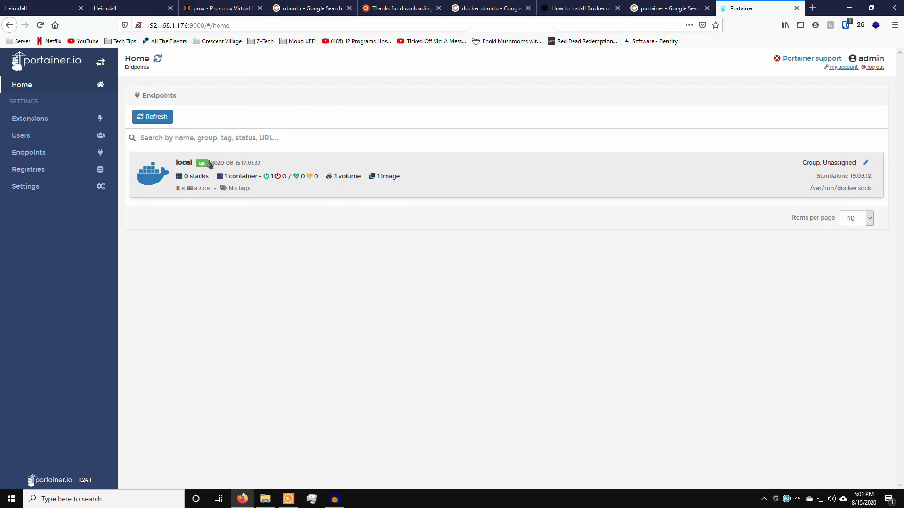
{"action": "left_click", "coordinate": [297, 178]}
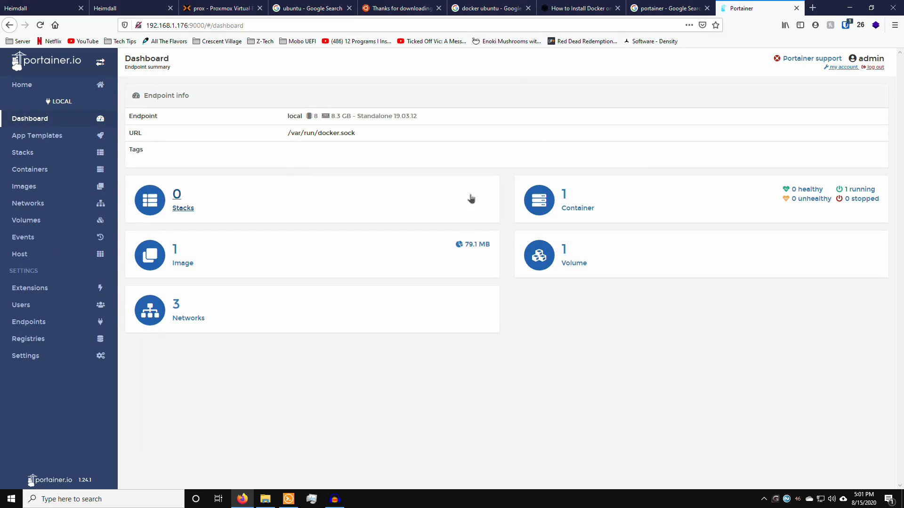
Step: View the containers, volumes, images and networks lists in turn, then switch to the Heimdall tab
{"action": "left_click", "coordinate": [564, 197]}
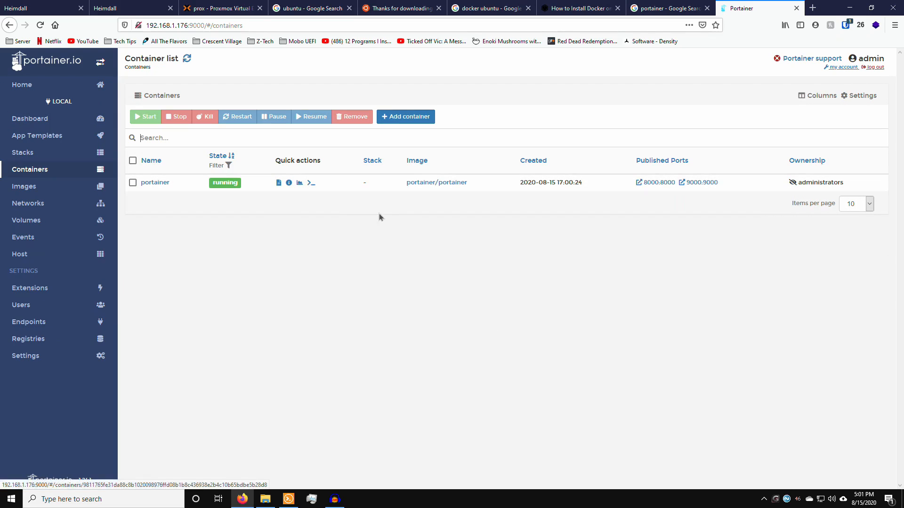
{"action": "key", "text": "alt+Left"}
{"action": "left_click", "coordinate": [567, 254]}
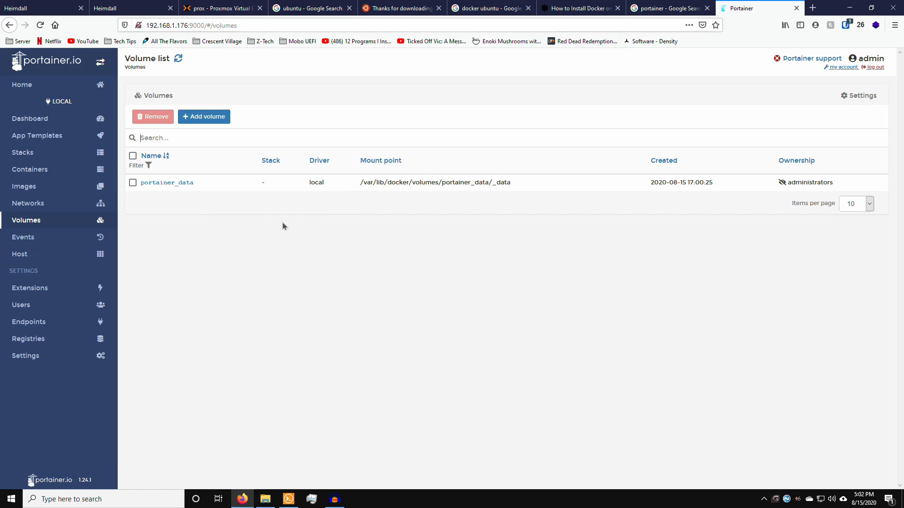
{"action": "key", "text": "alt+Left"}
{"action": "left_click", "coordinate": [177, 258]}
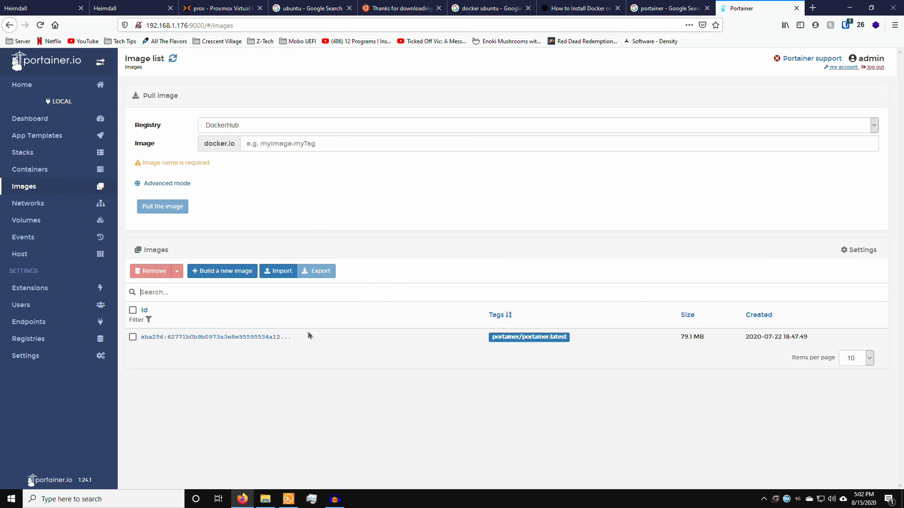
{"action": "key", "text": "alt+Left"}
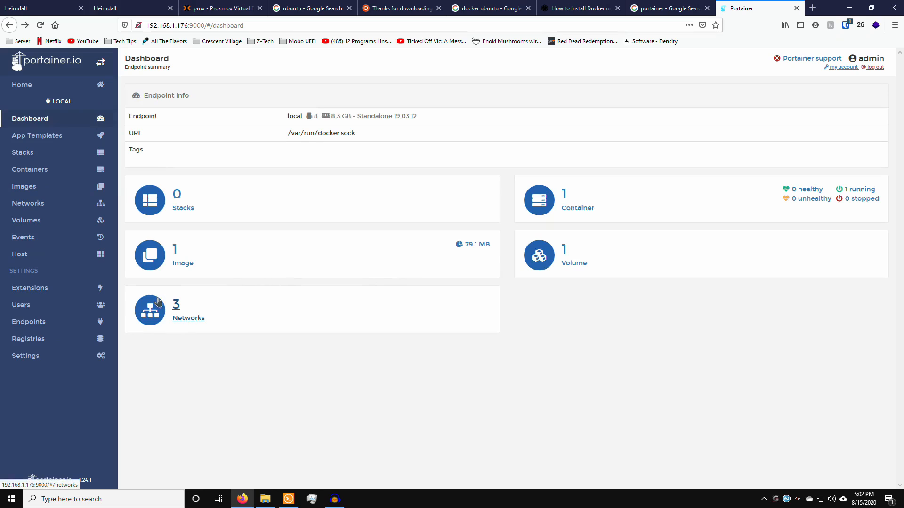
{"action": "left_click", "coordinate": [174, 311]}
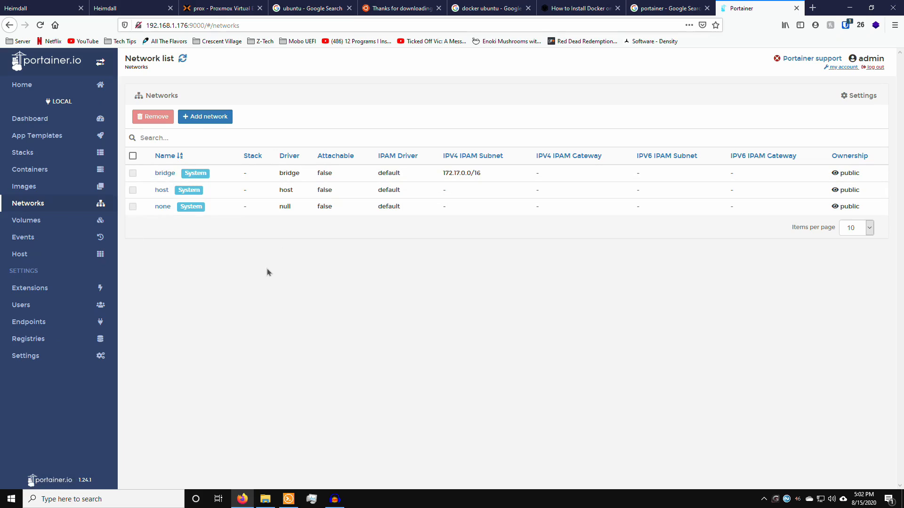
{"action": "key", "text": "alt+Left"}
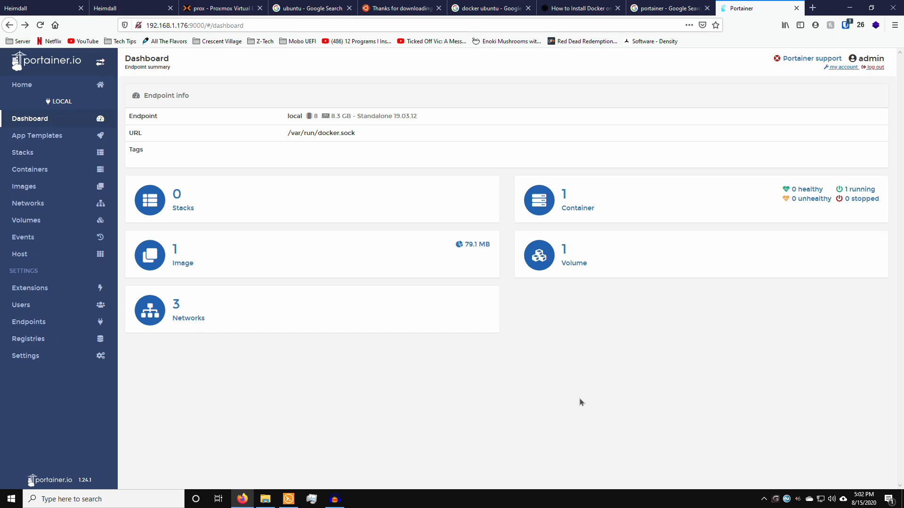
{"action": "left_click", "coordinate": [111, 7]}
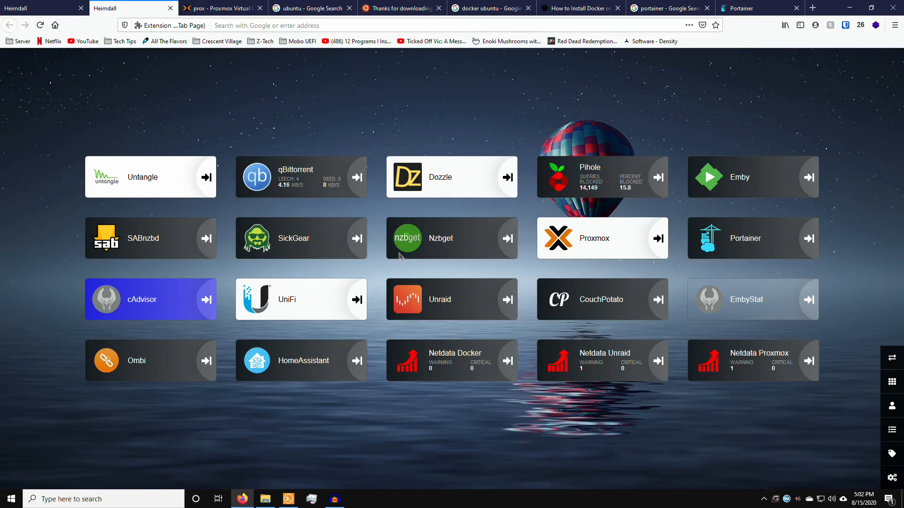